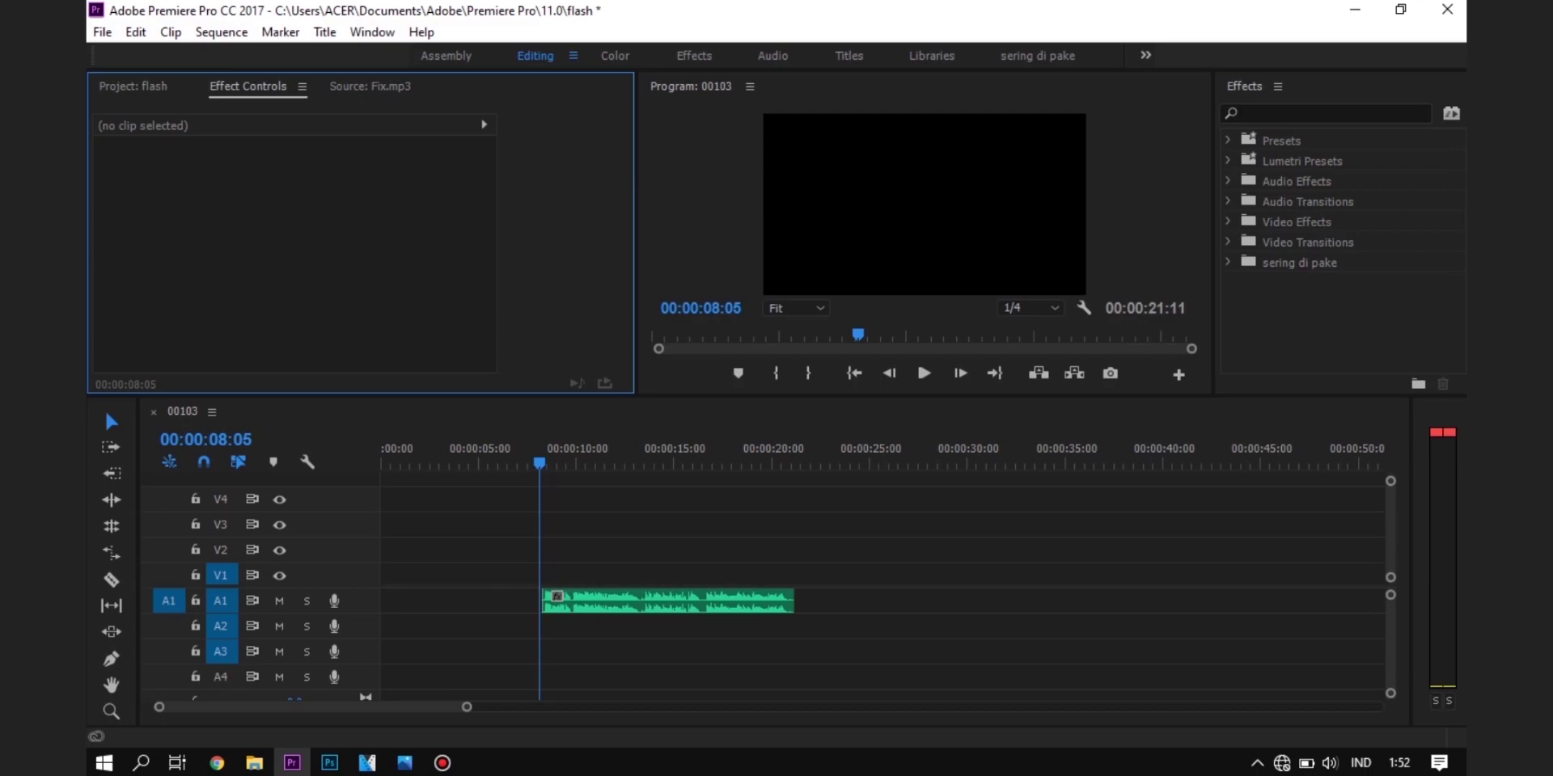
- Search the effects for "para" and apply the Parametric Equalizer audio effect to the Fix.mp3 clip on track A1
click(1319, 113)
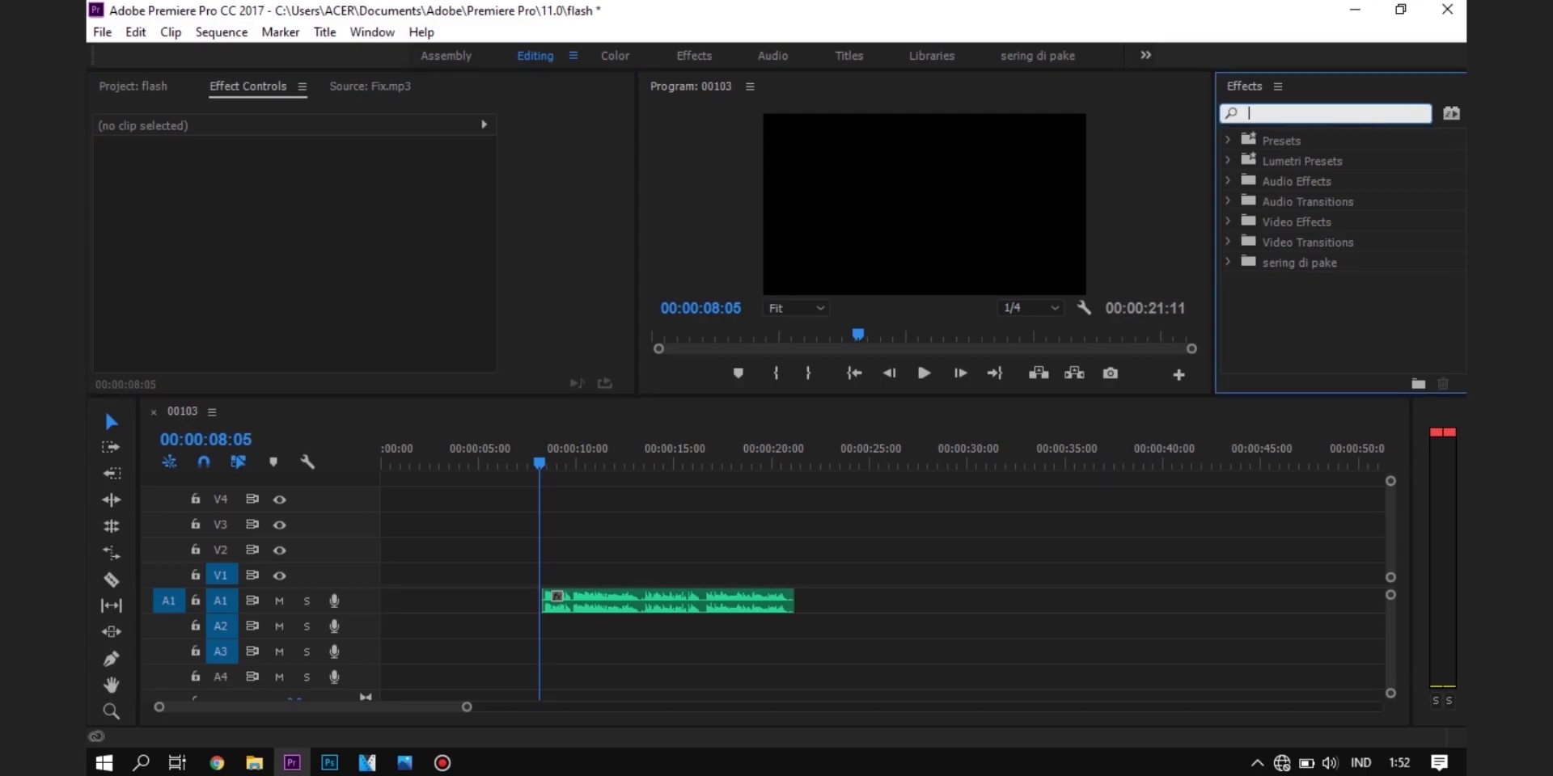
text(pa)
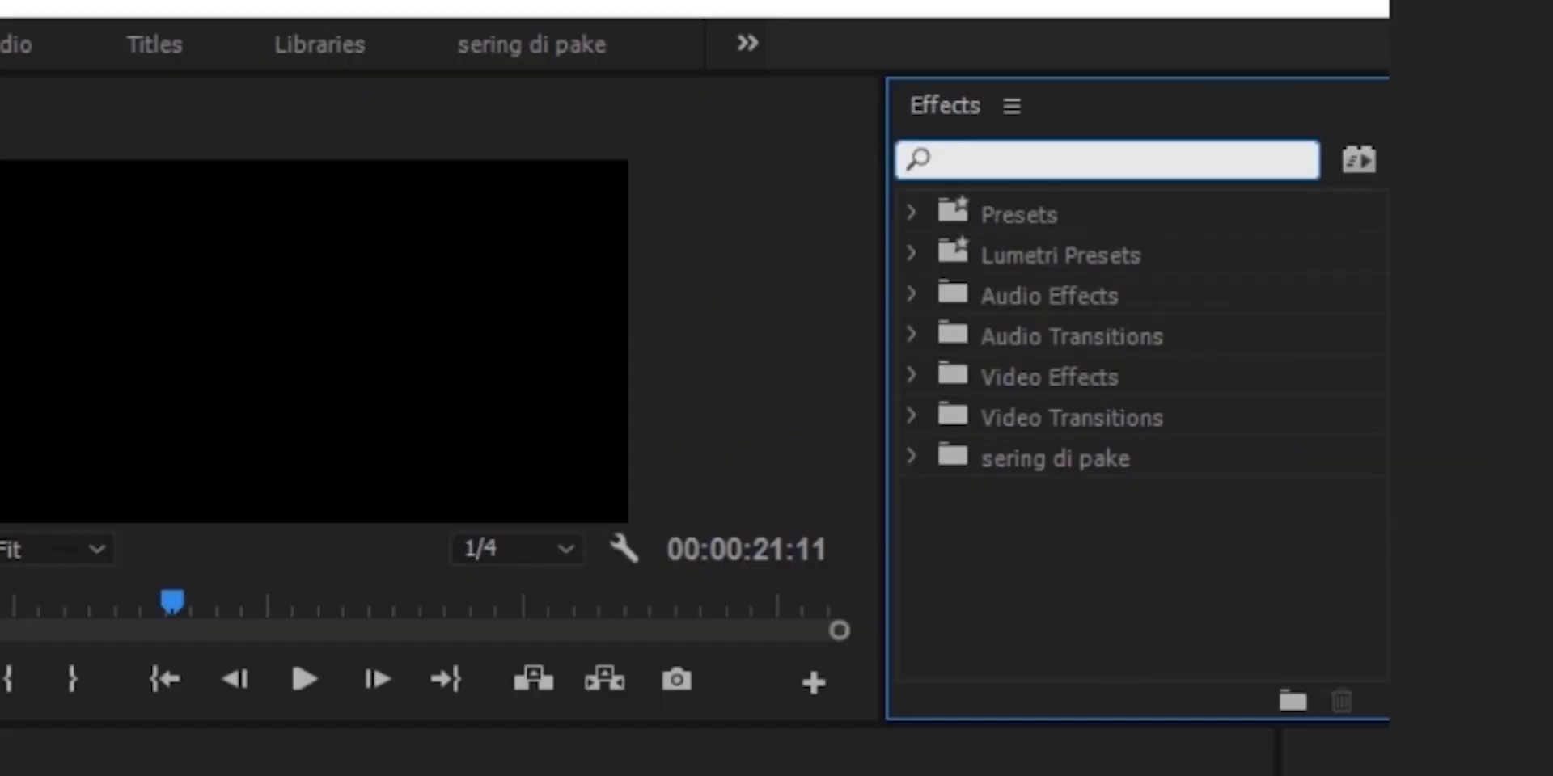
text(para)
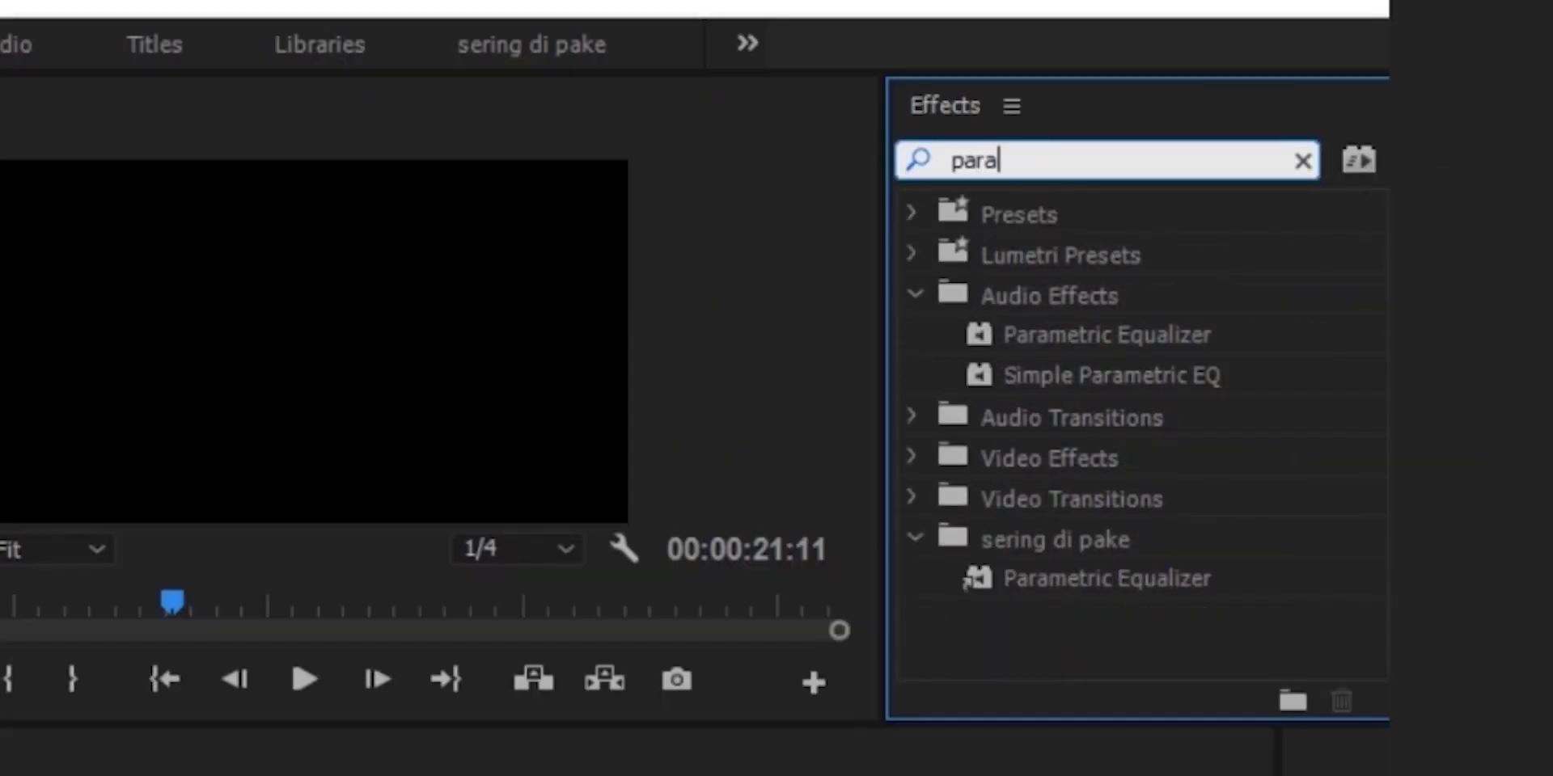
click(1107, 335)
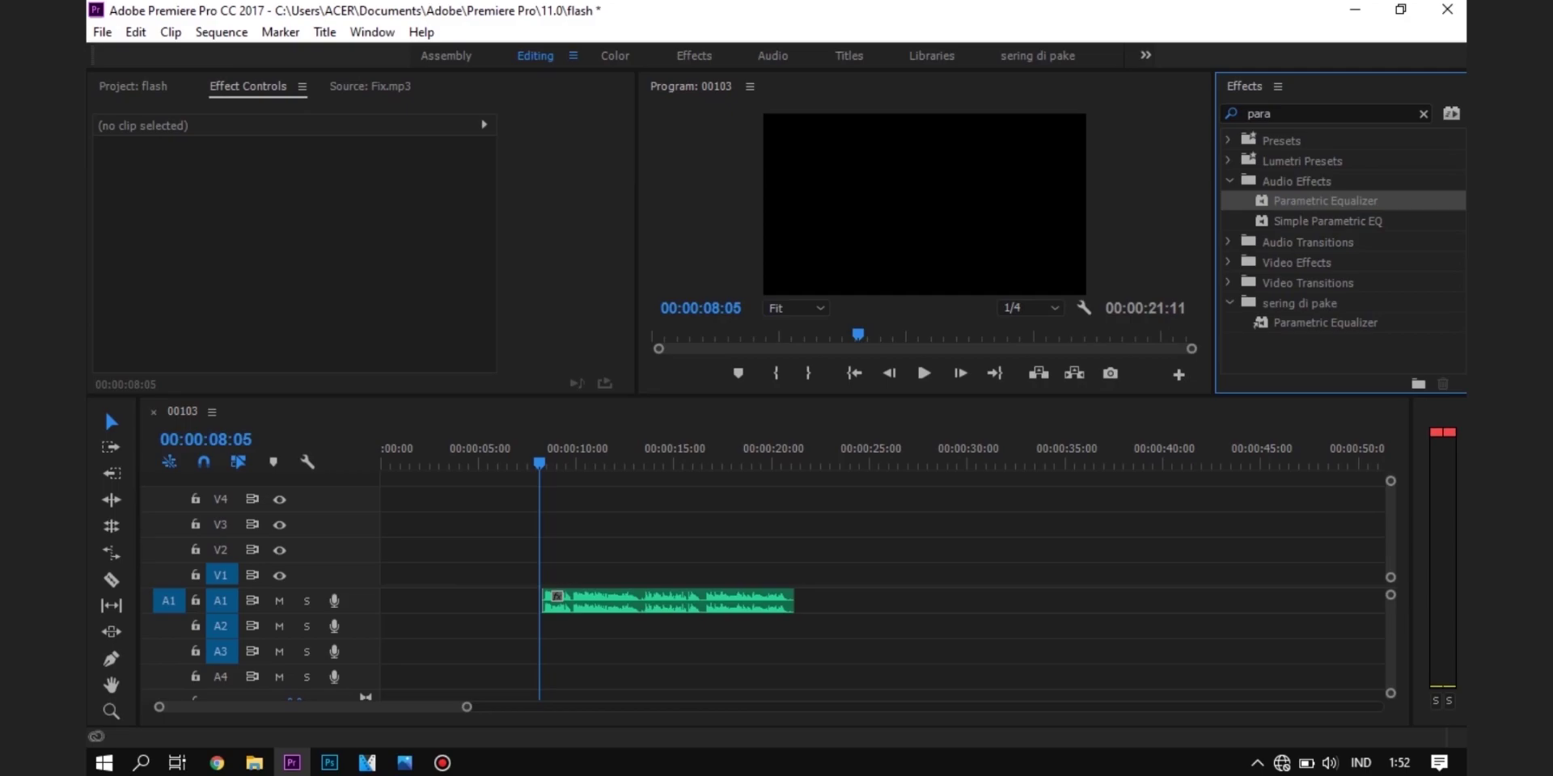
drag(1325, 201, 602, 601)
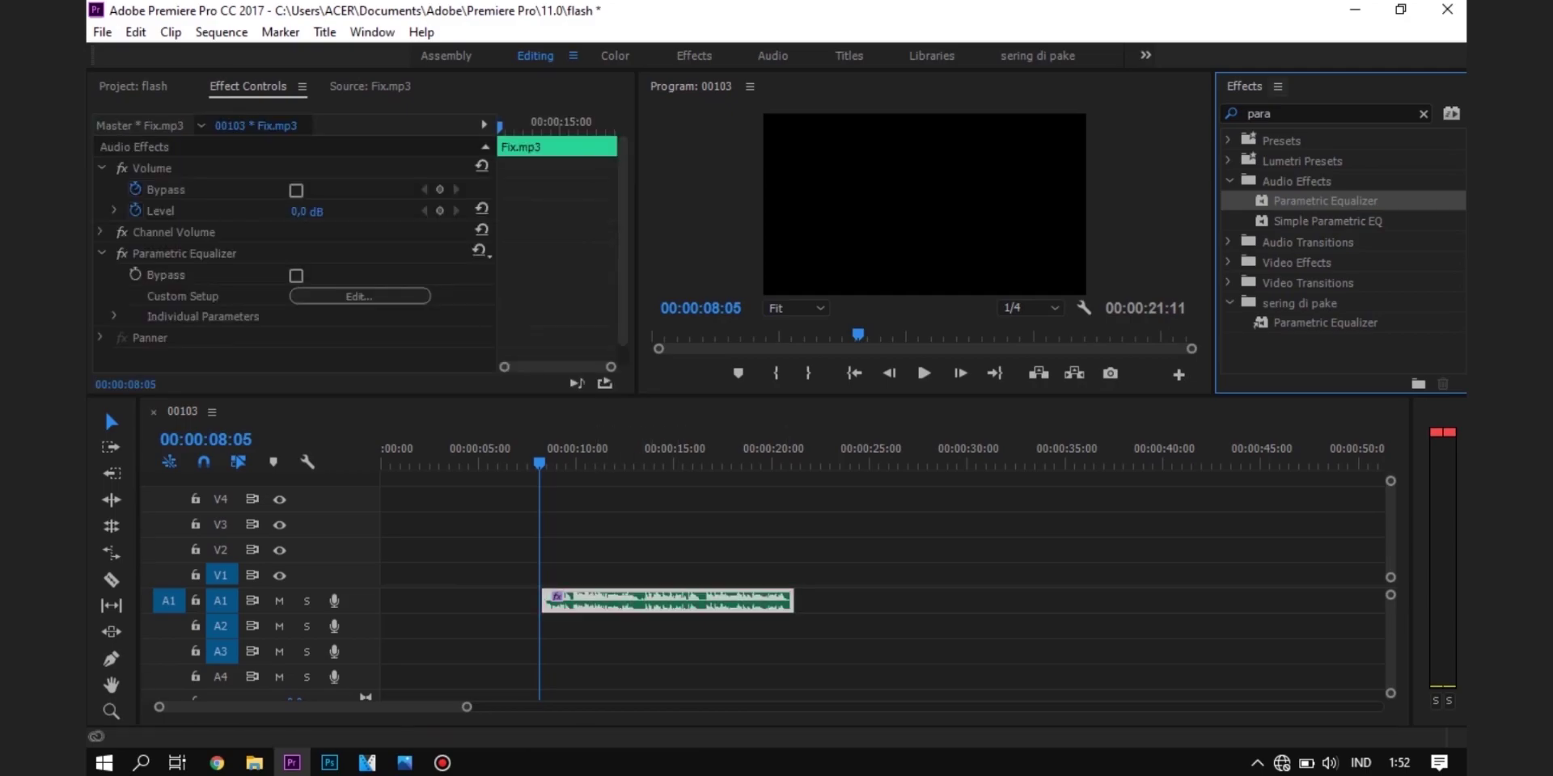
- Search the effects for "reverb" and apply the Studio Reverb audio effect to the Fix.mp3 clip
click(1326, 114)
key(BackSpace)
key(BackSpace)
key(BackSpace)
key(BackSpace)
text(re)
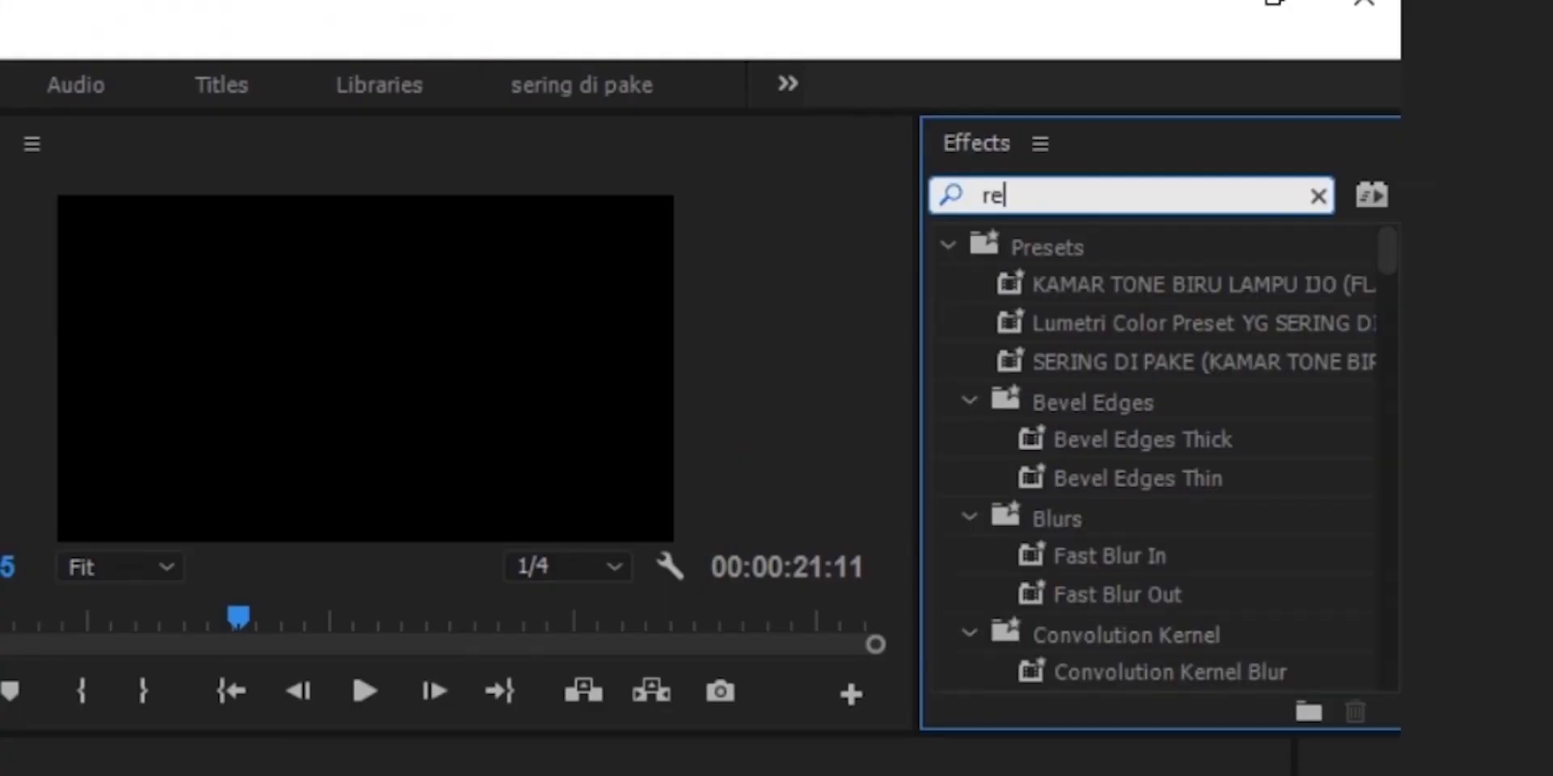
text(verb)
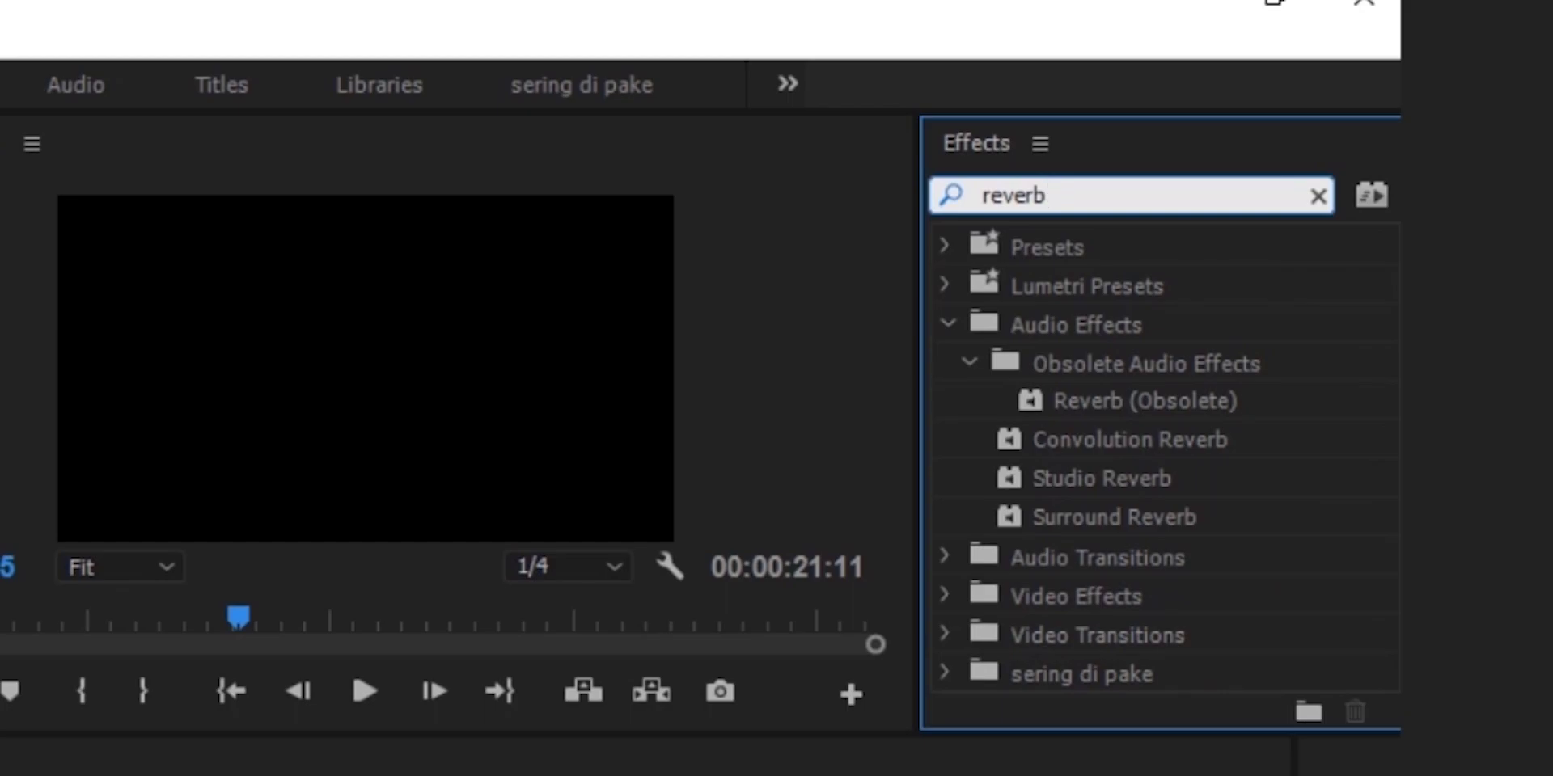
drag(1152, 481, 602, 600)
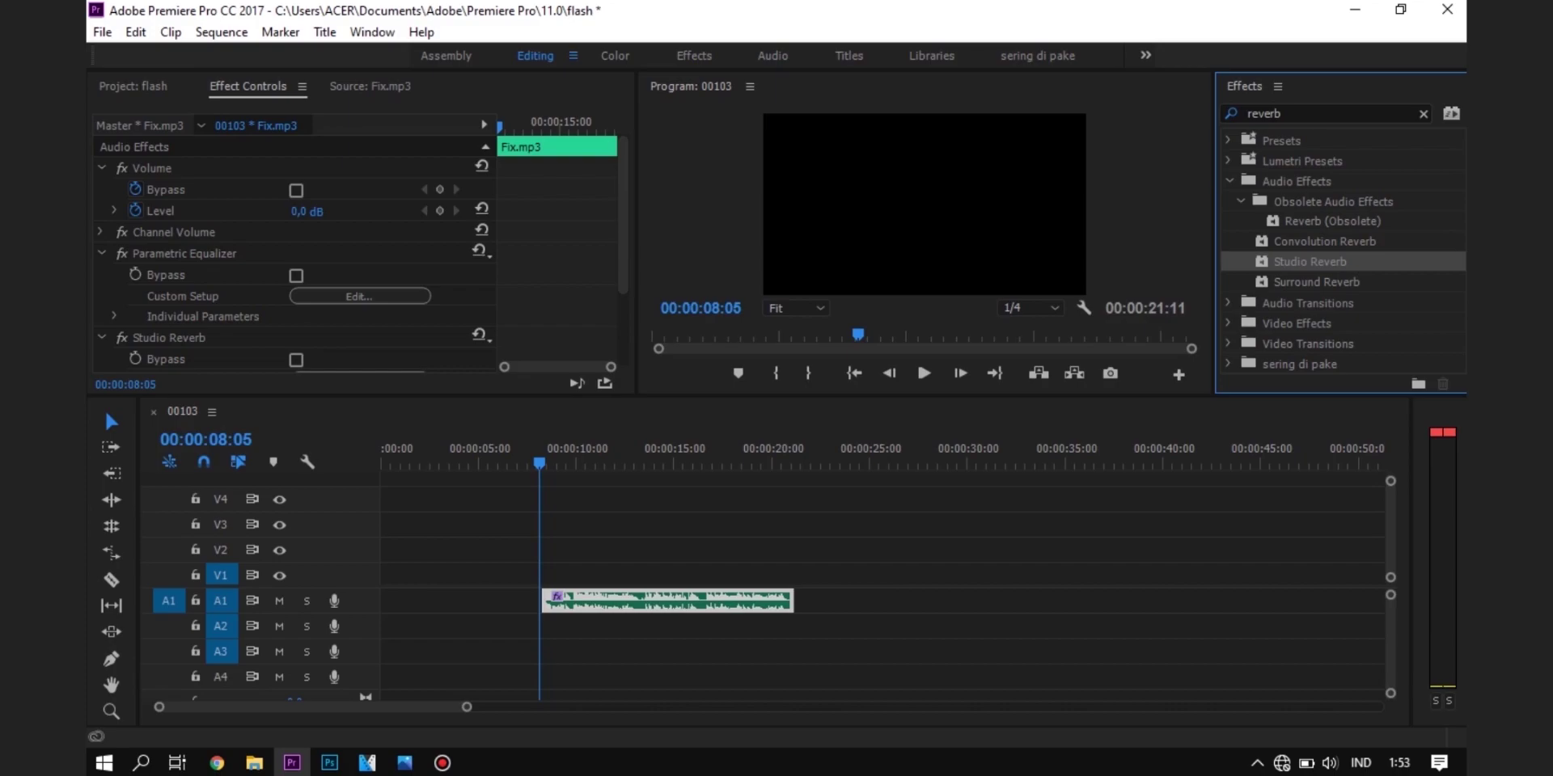
- Choose the Great Hall preset in the clip's Studio Reverb custom setup and close the effect editor
scroll(292, 251, down, 2)
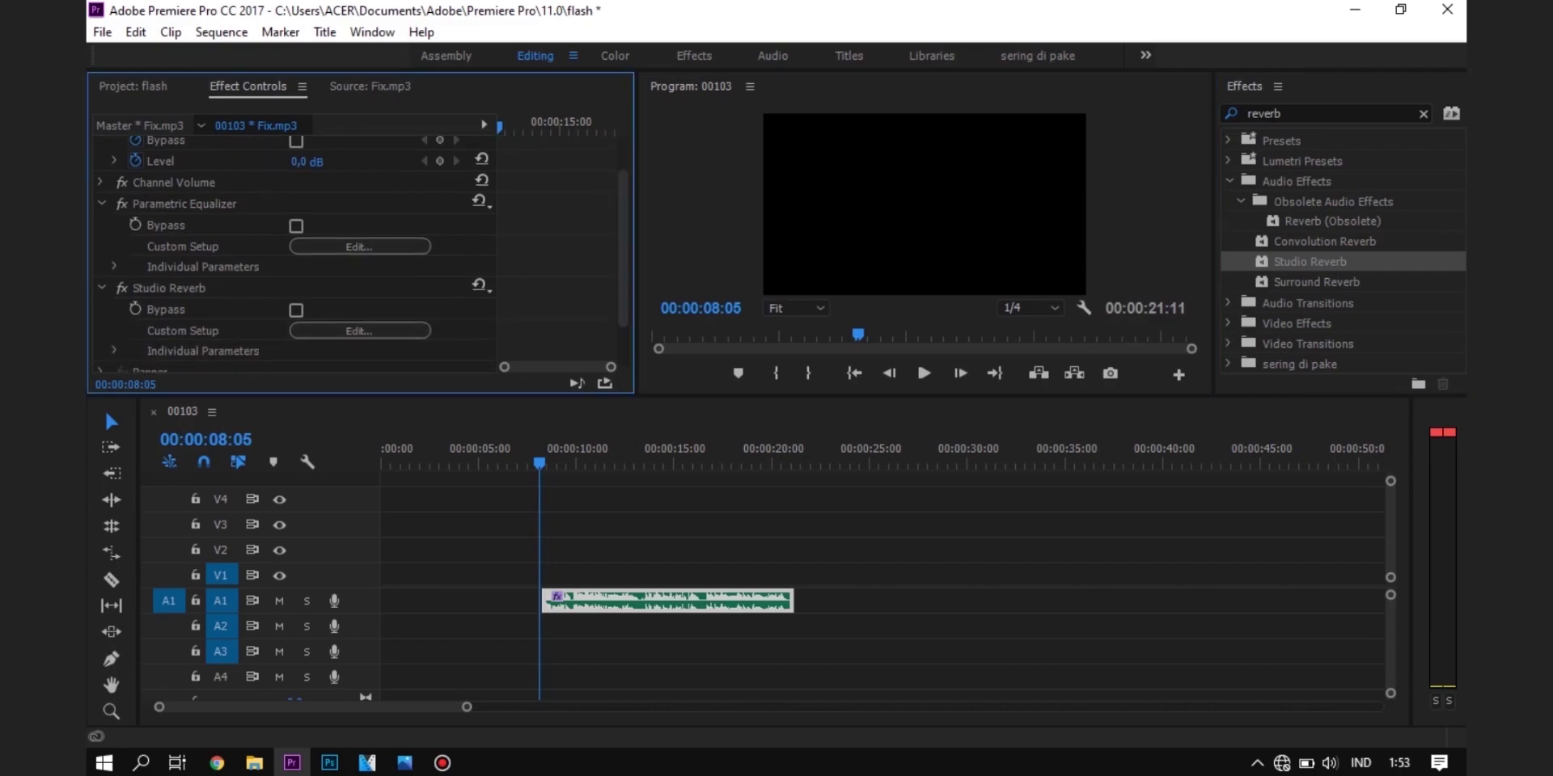
click(169, 288)
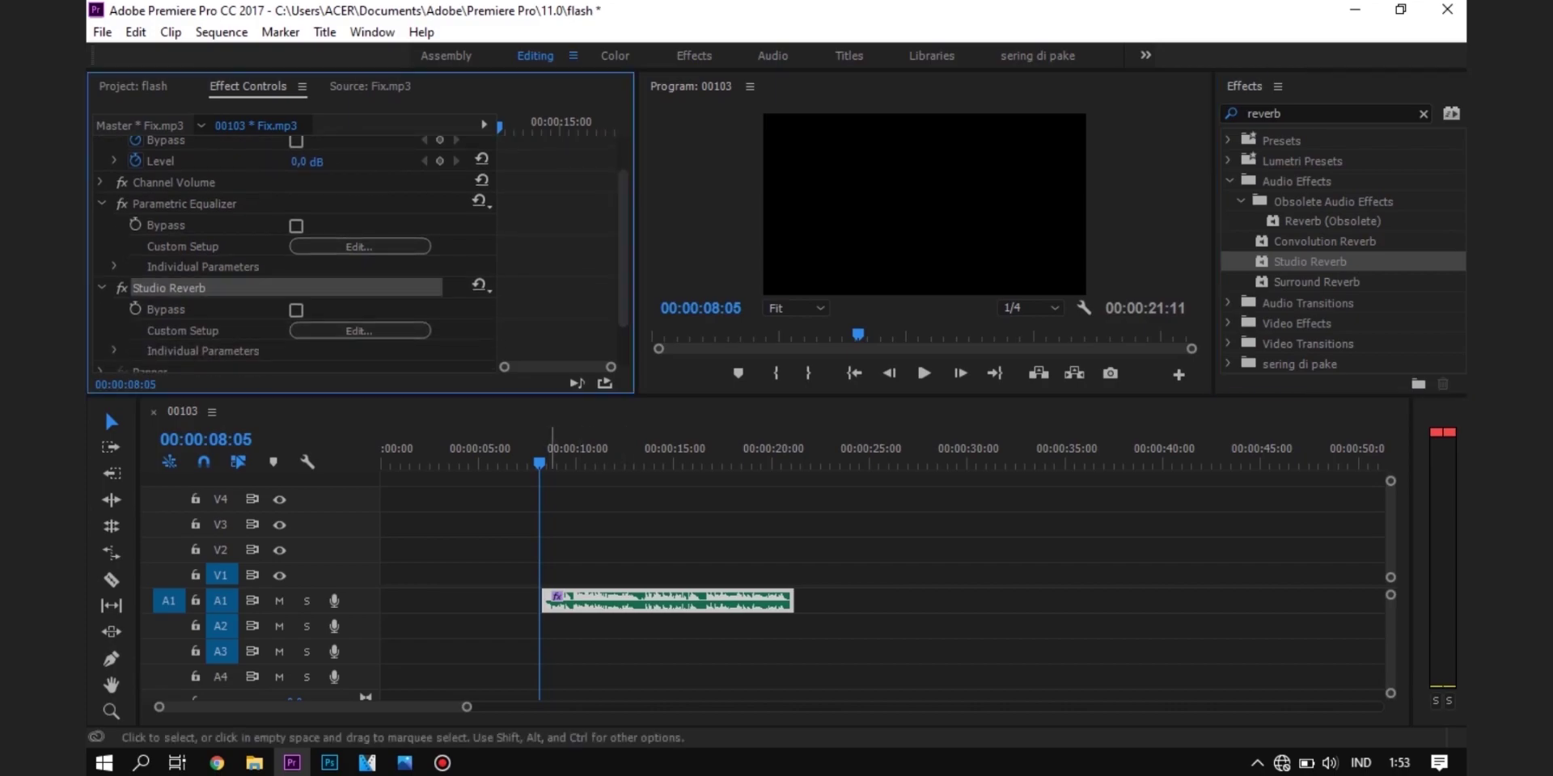
click(360, 247)
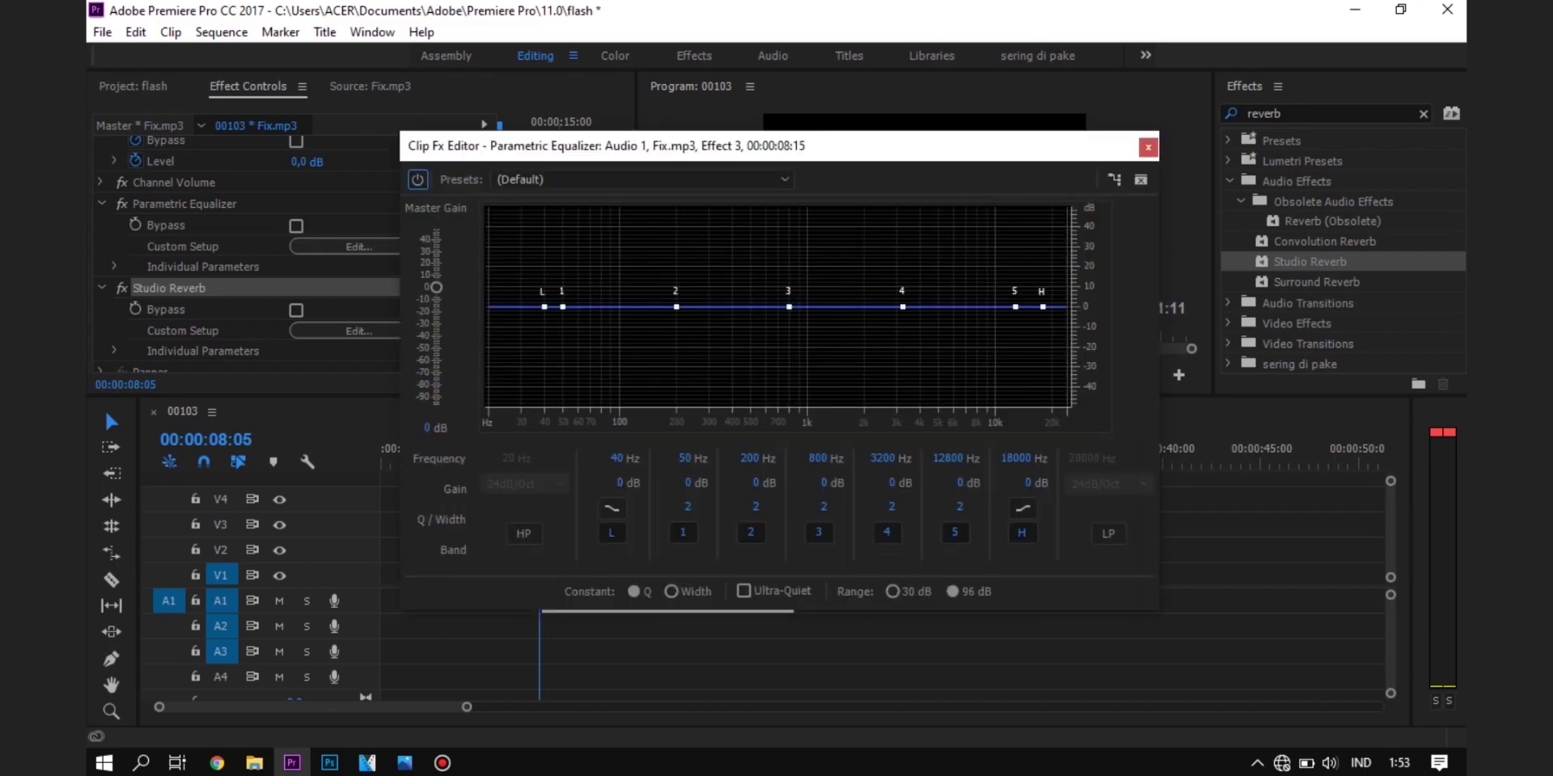
click(1147, 146)
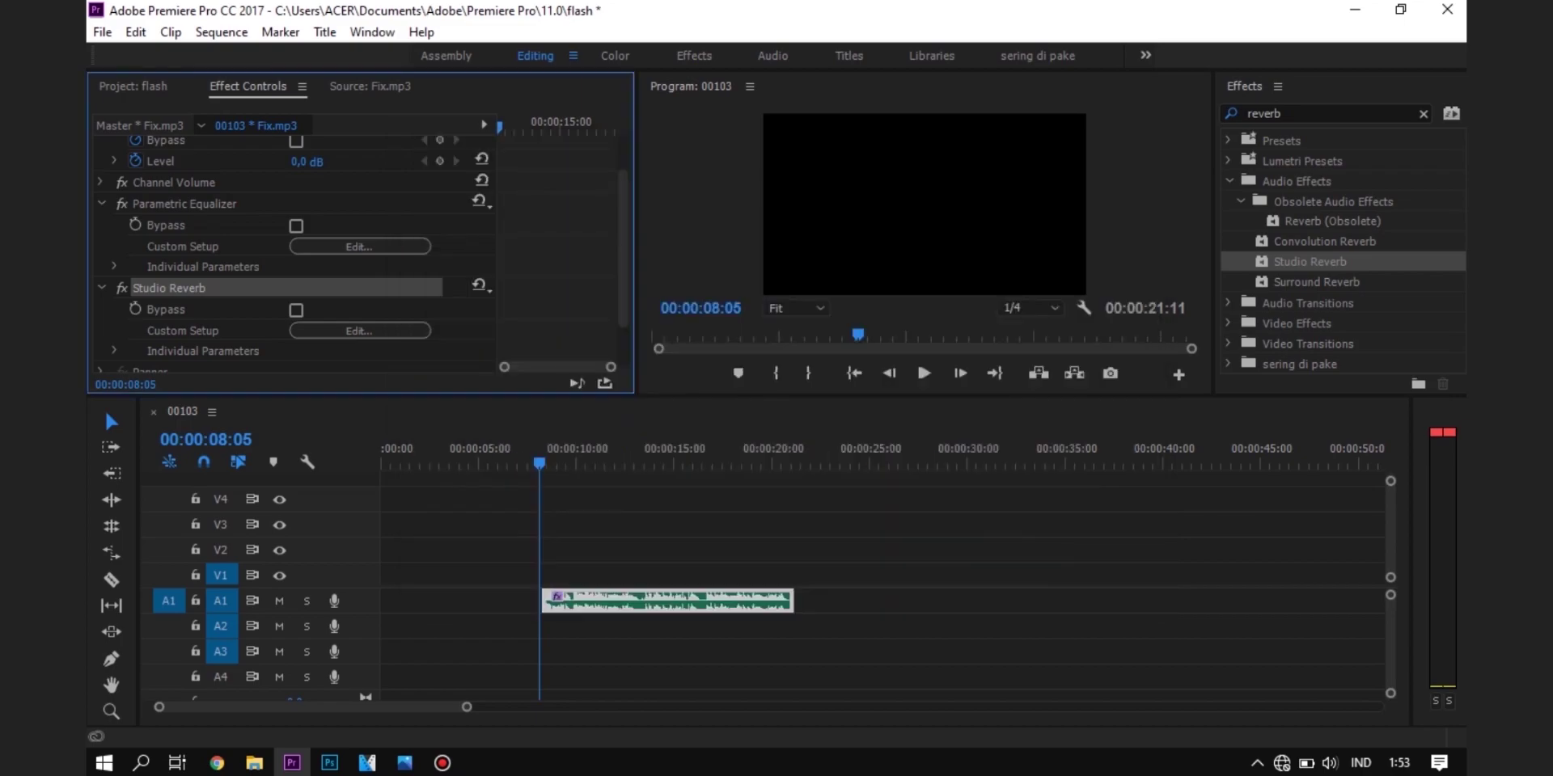
click(360, 331)
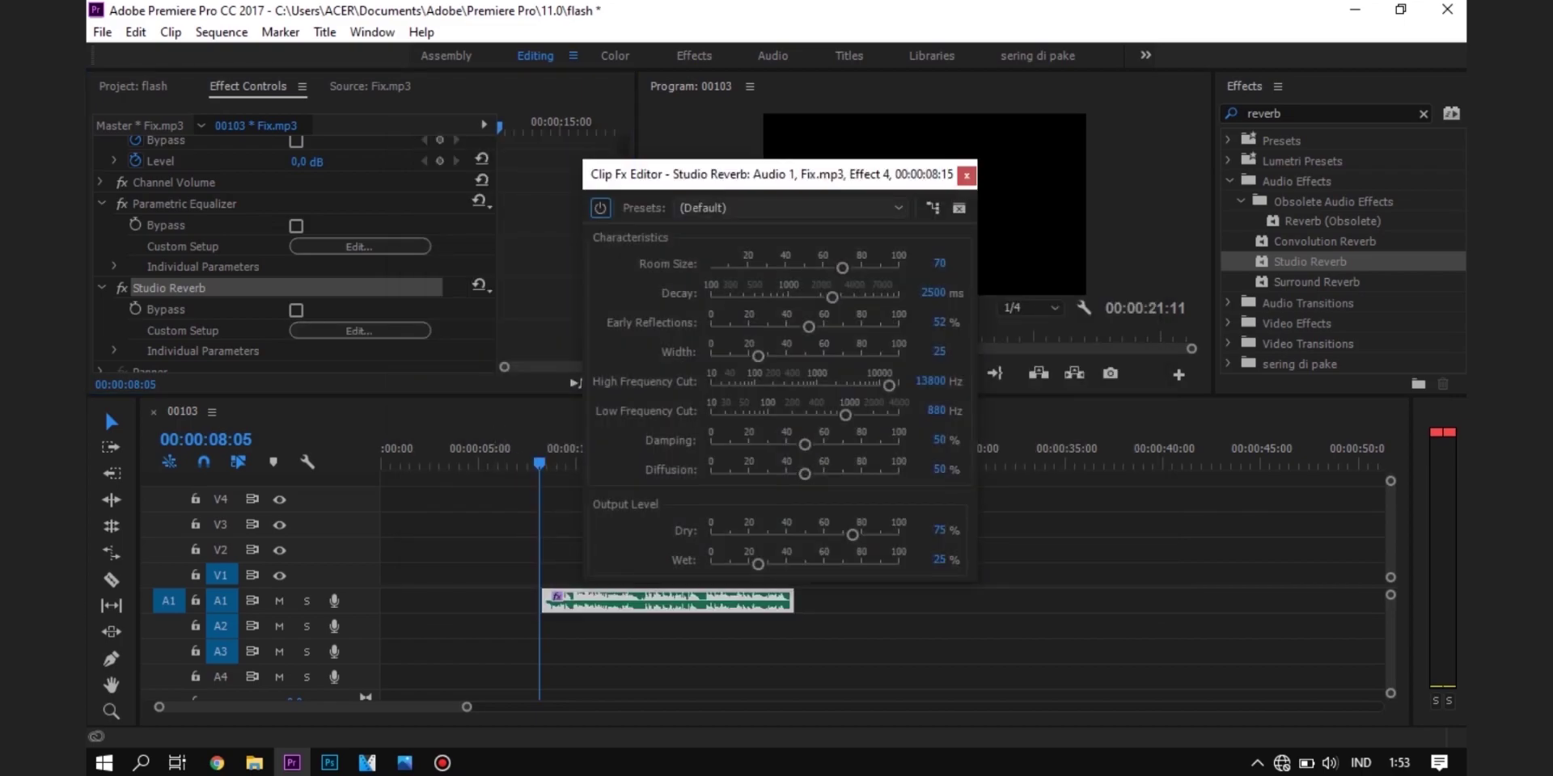
click(788, 207)
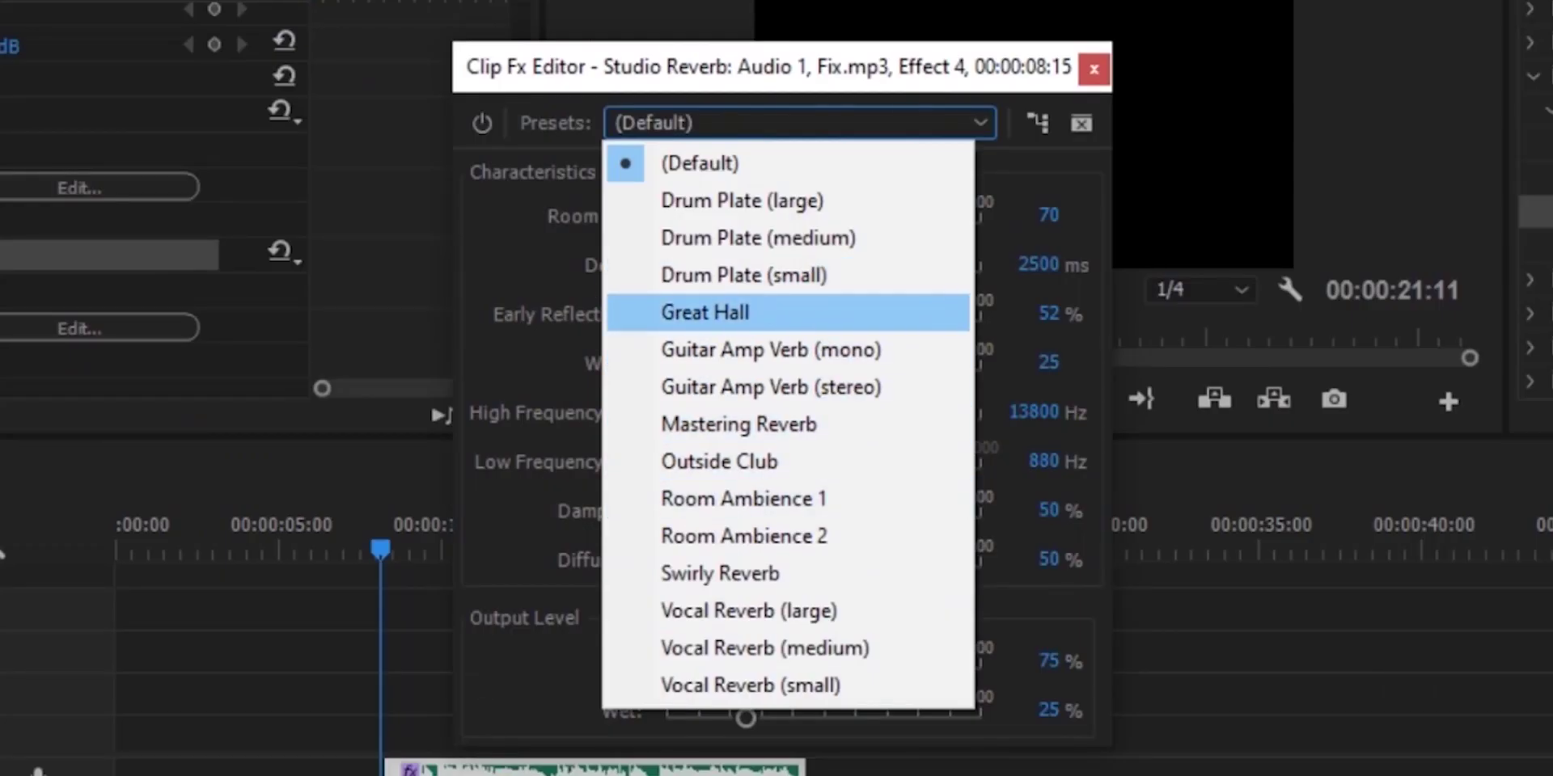
click(733, 321)
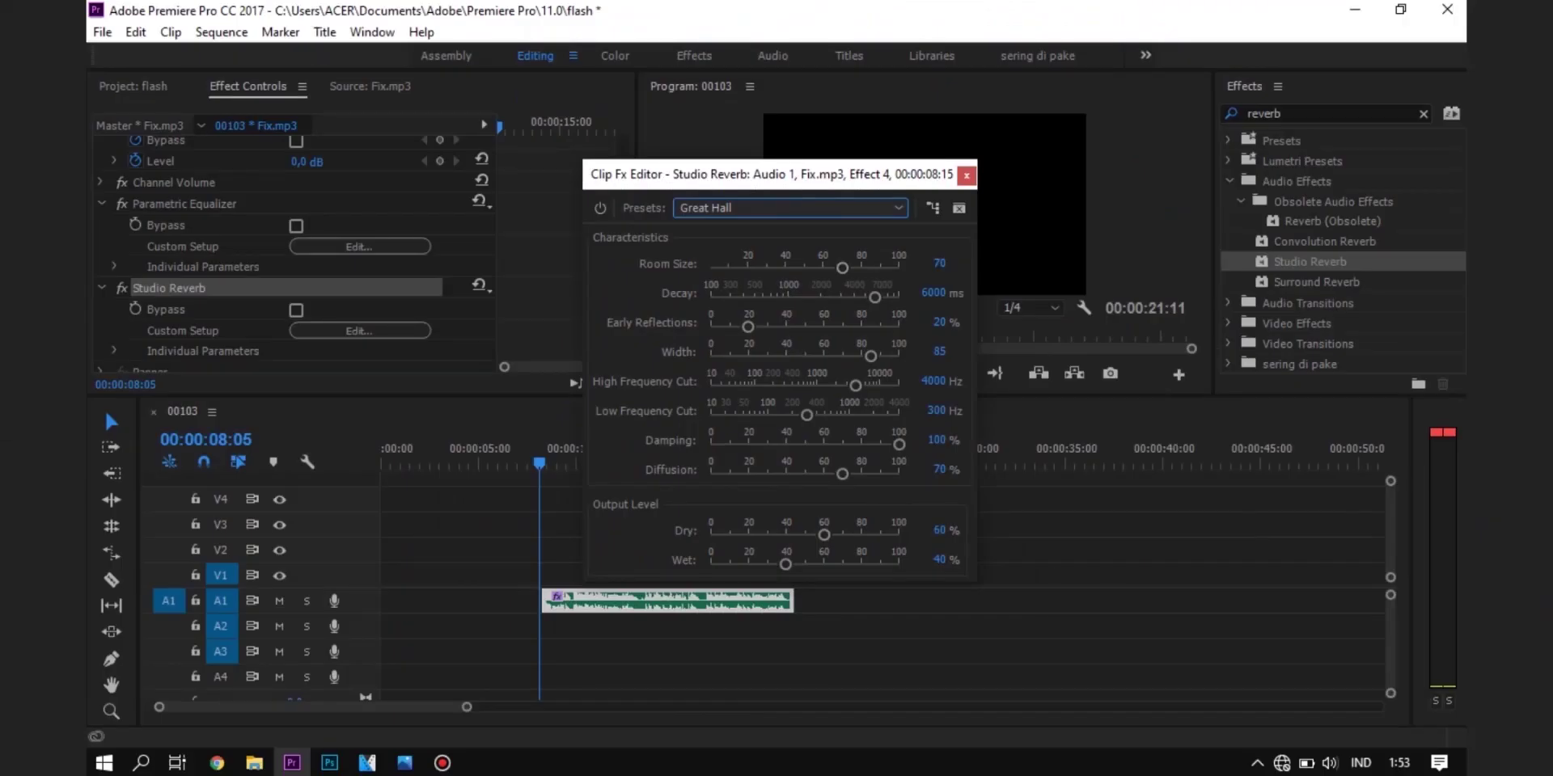
click(967, 175)
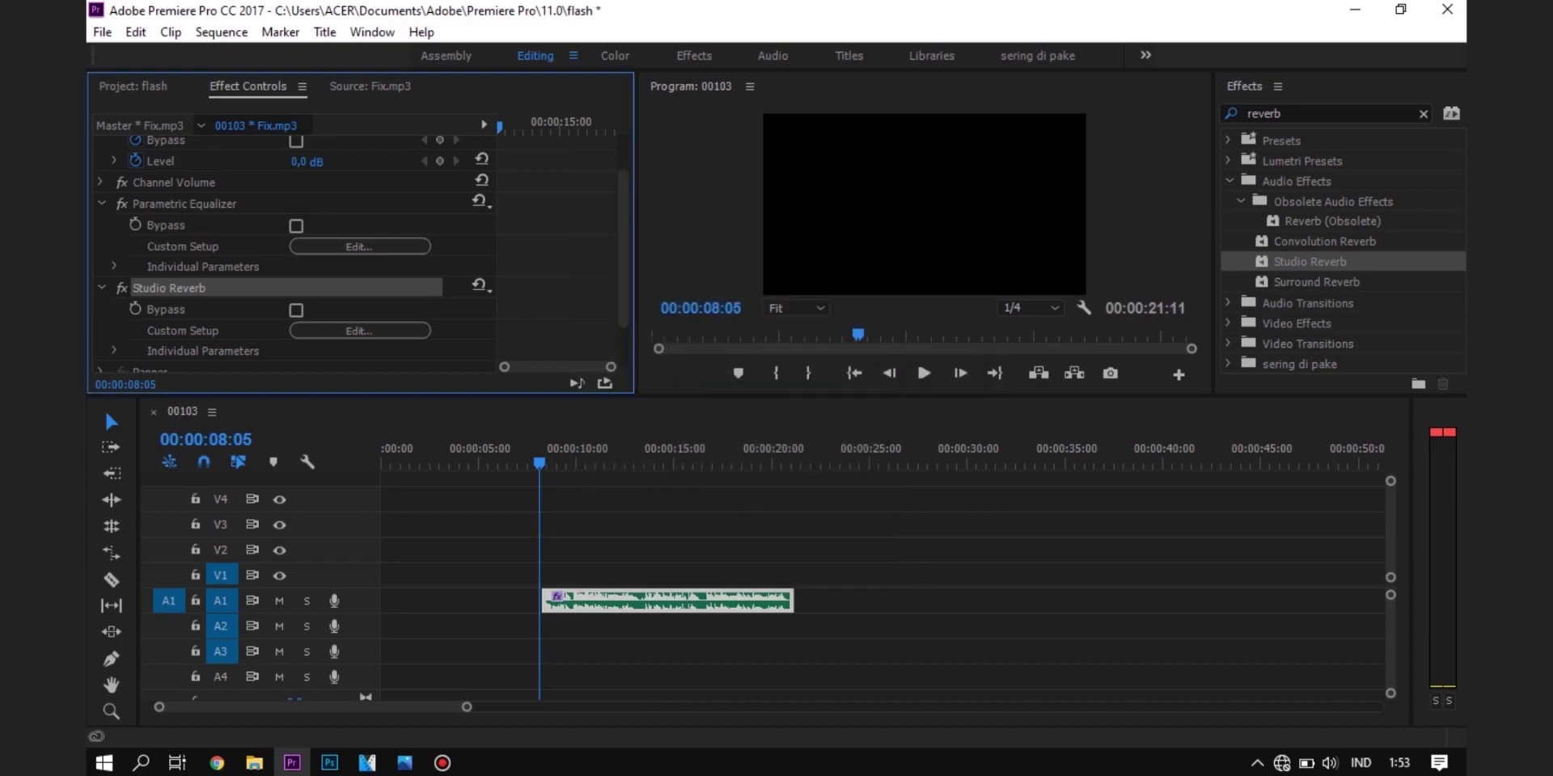
- Play the Fix.mp3 clip from just before its start to hear the Great Hall reverb, and stop playback
click(548, 464)
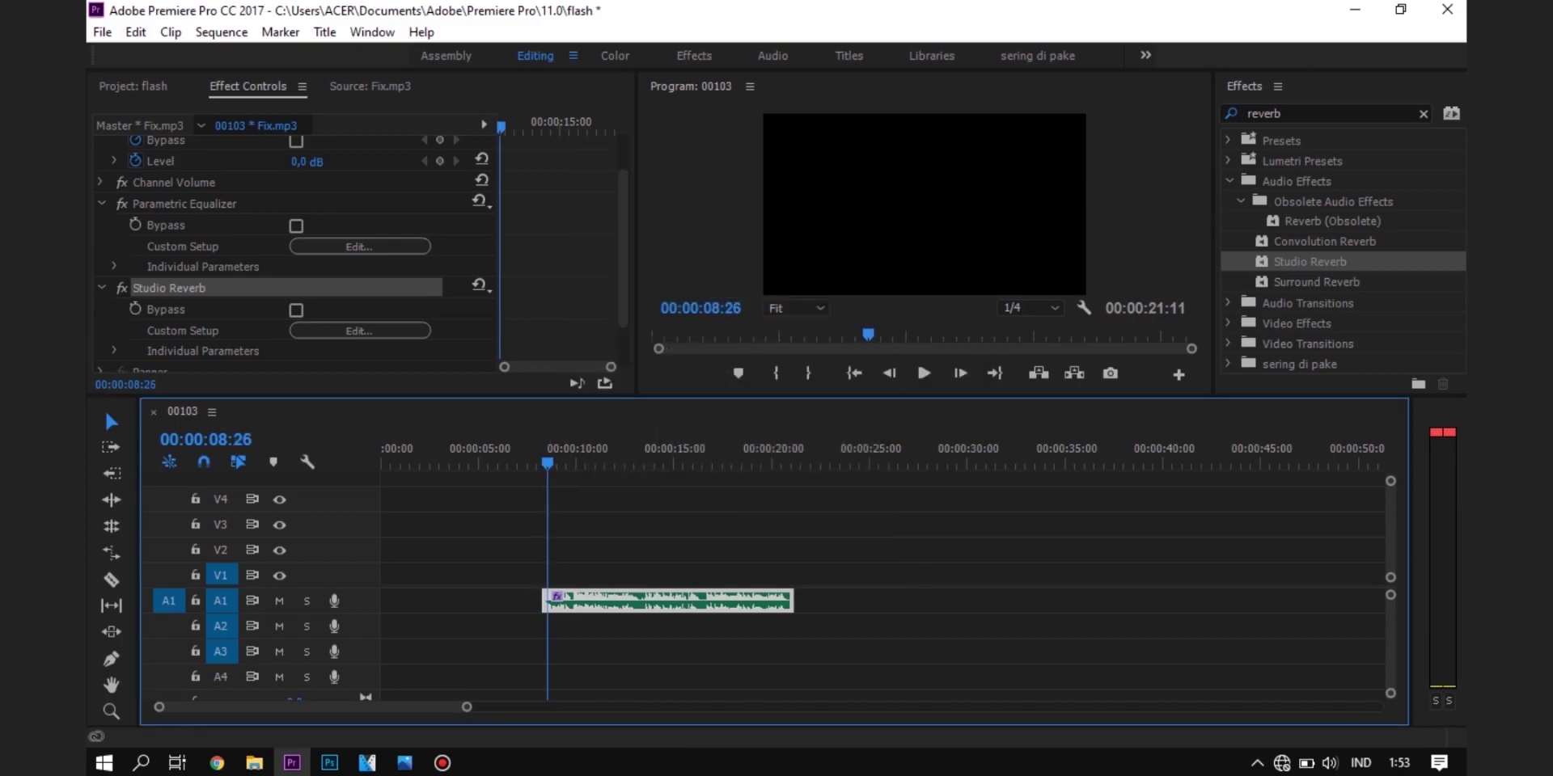
click(533, 461)
key(space)
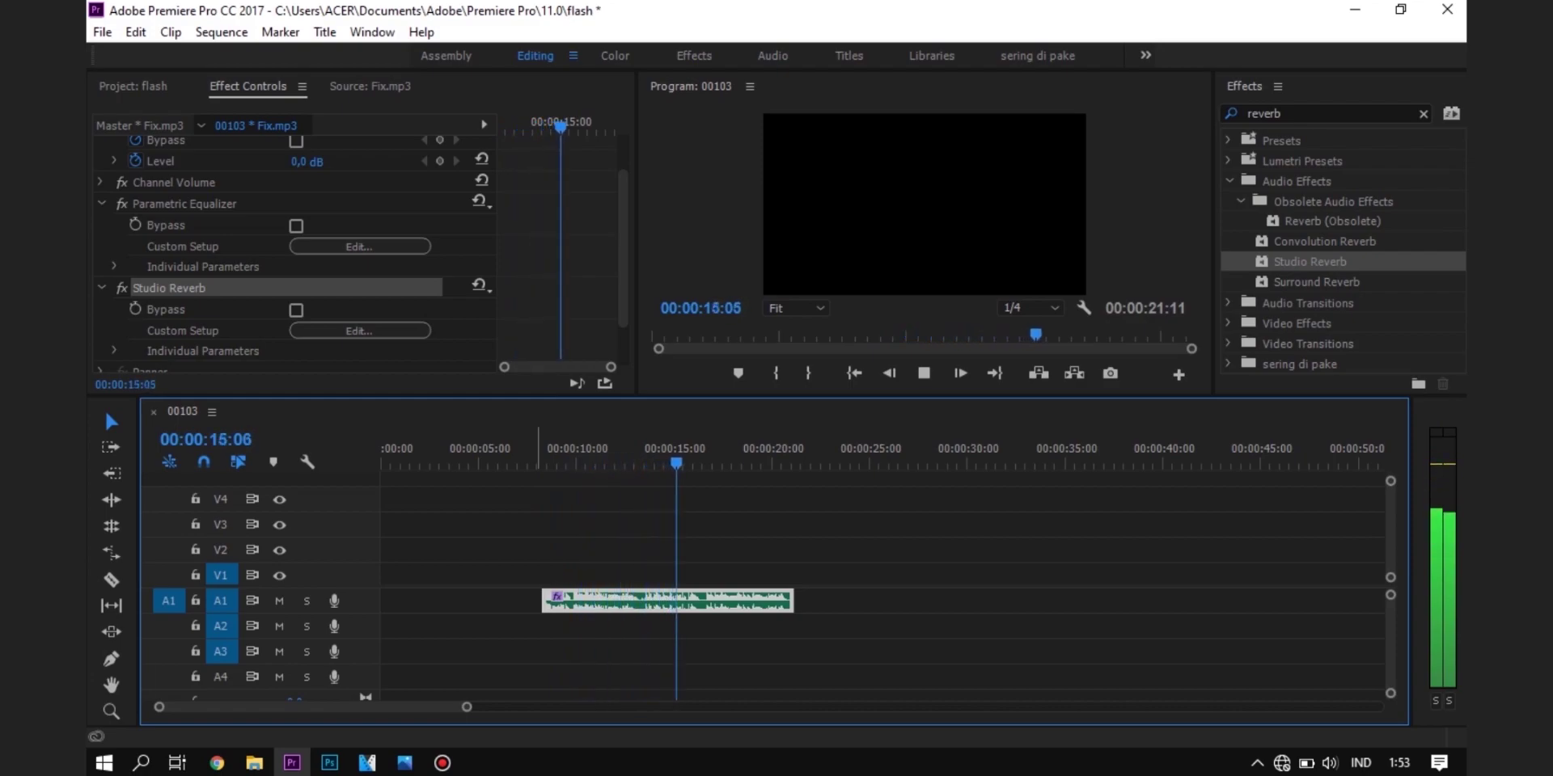
key(space)
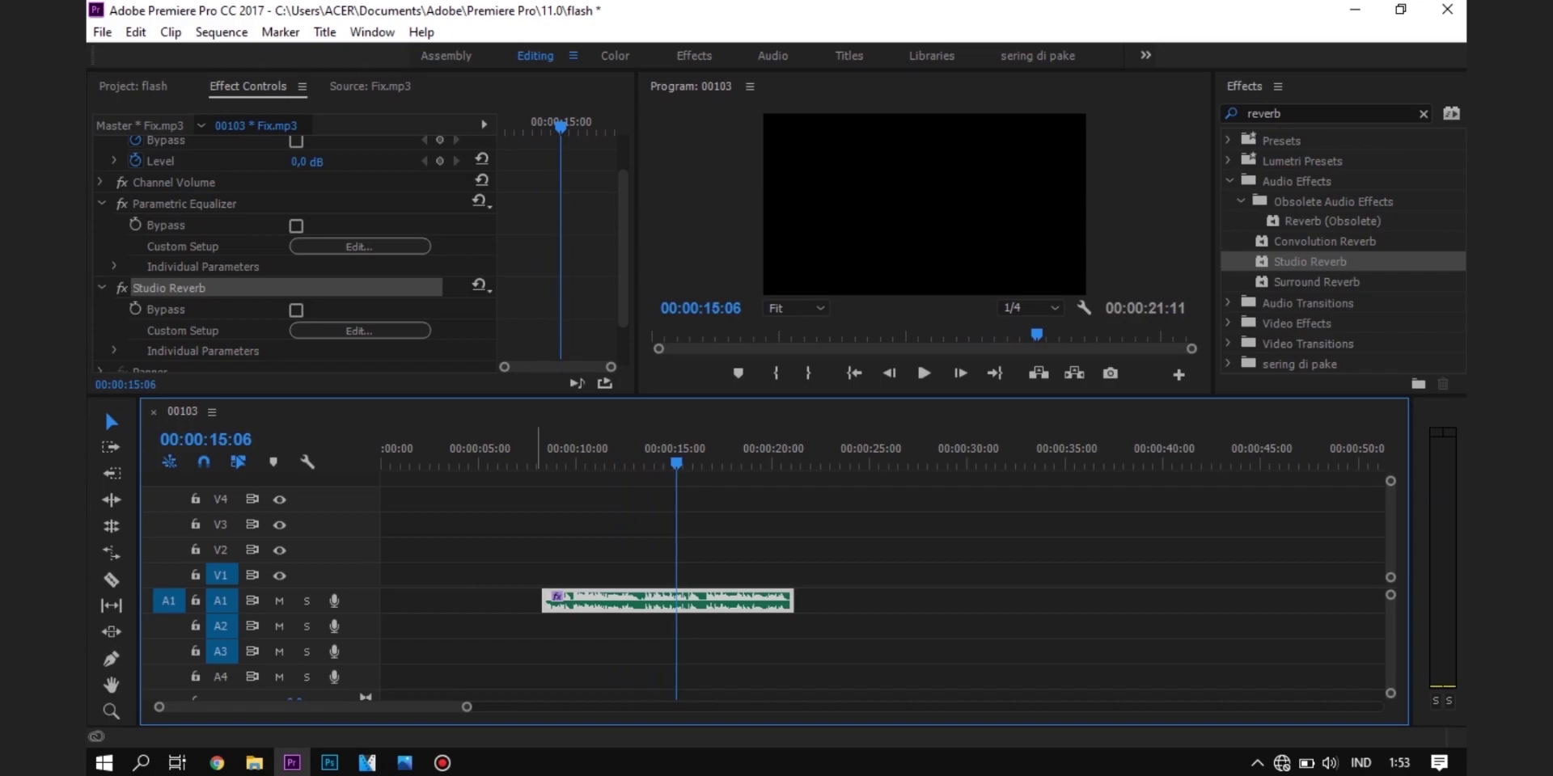
- Raise the Parametric Equalizer's master gain to 3.3 dB and play the clip from just before its start
click(535, 457)
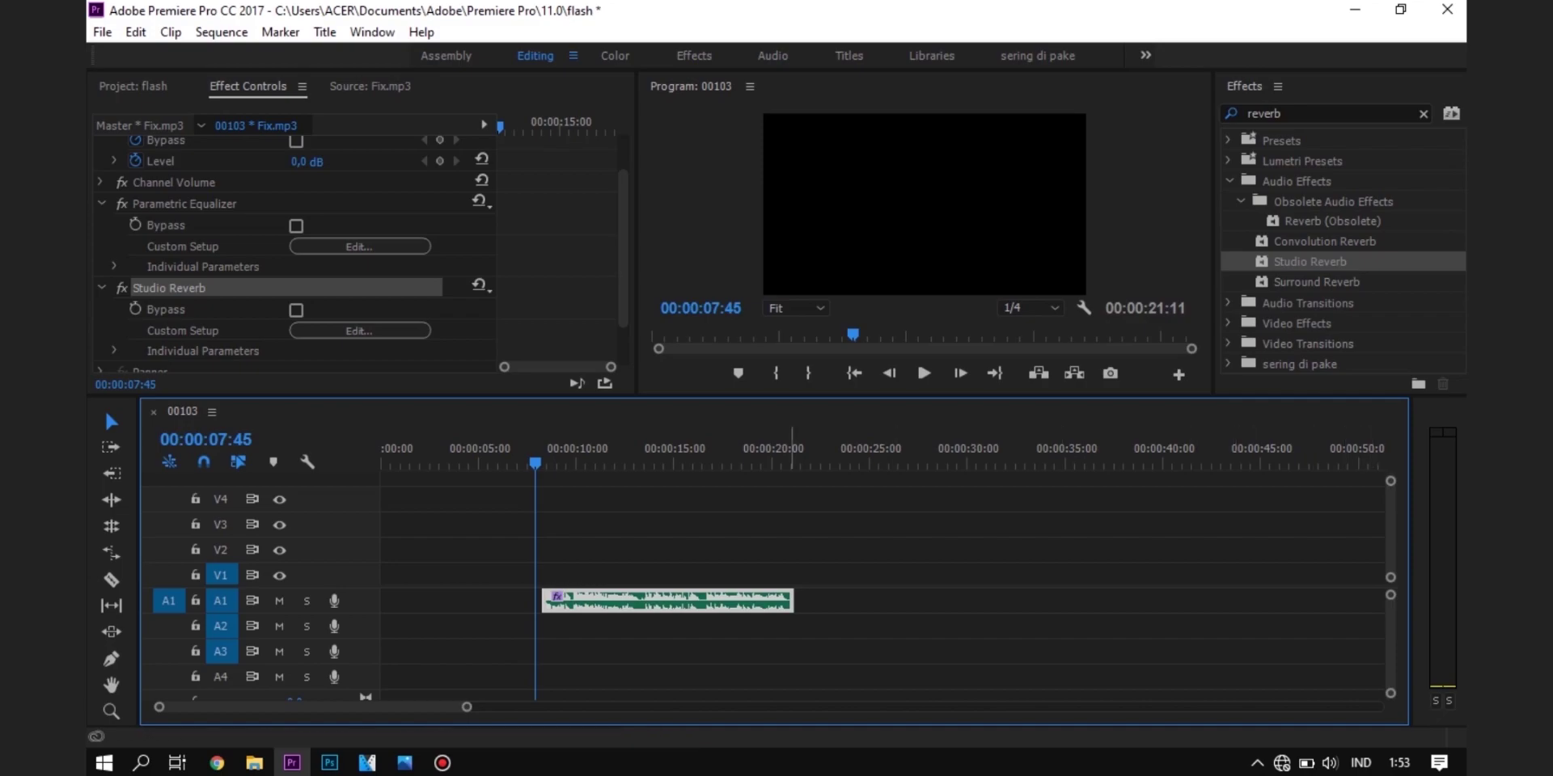
click(360, 247)
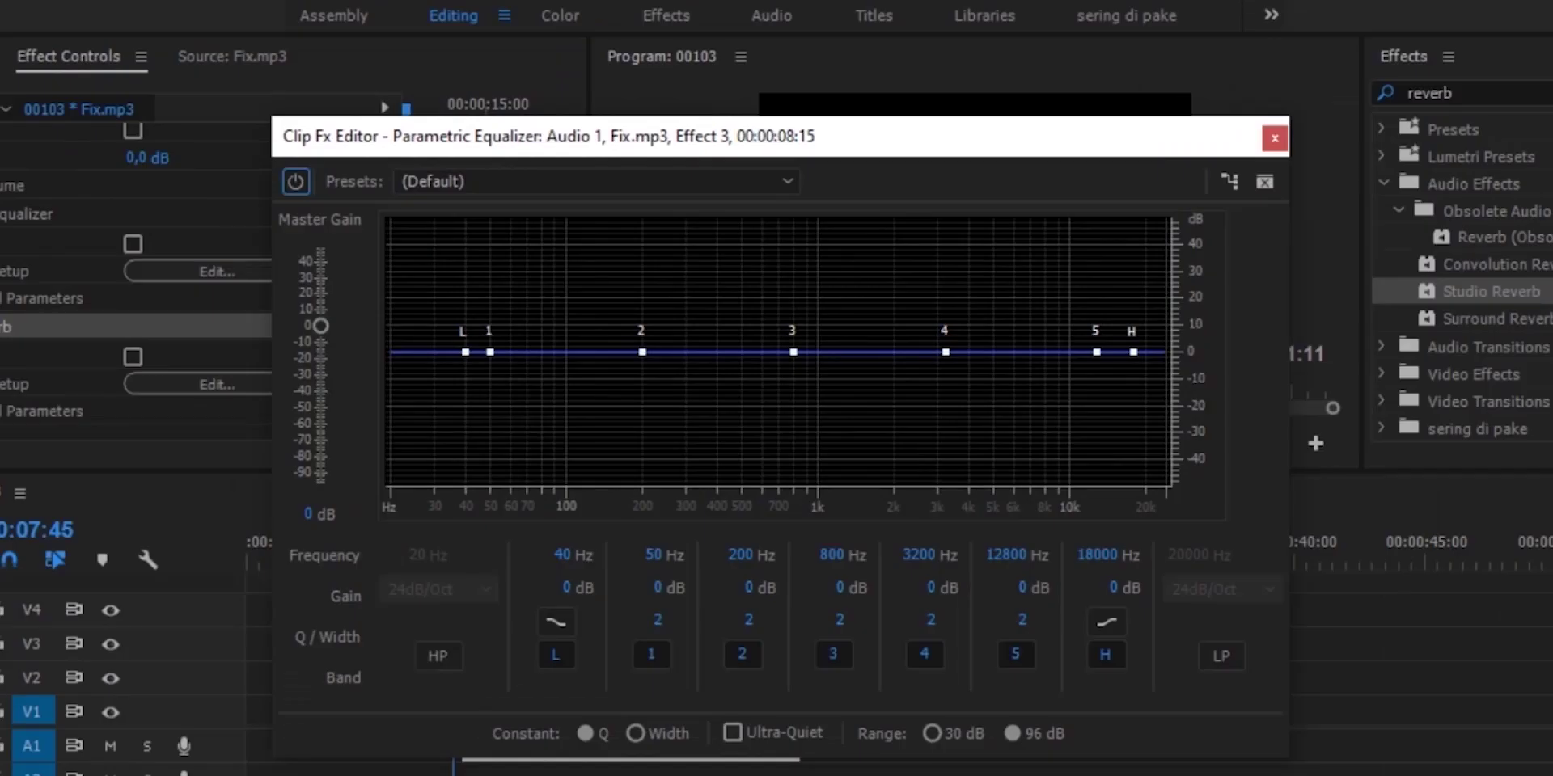
drag(321, 326, 321, 321)
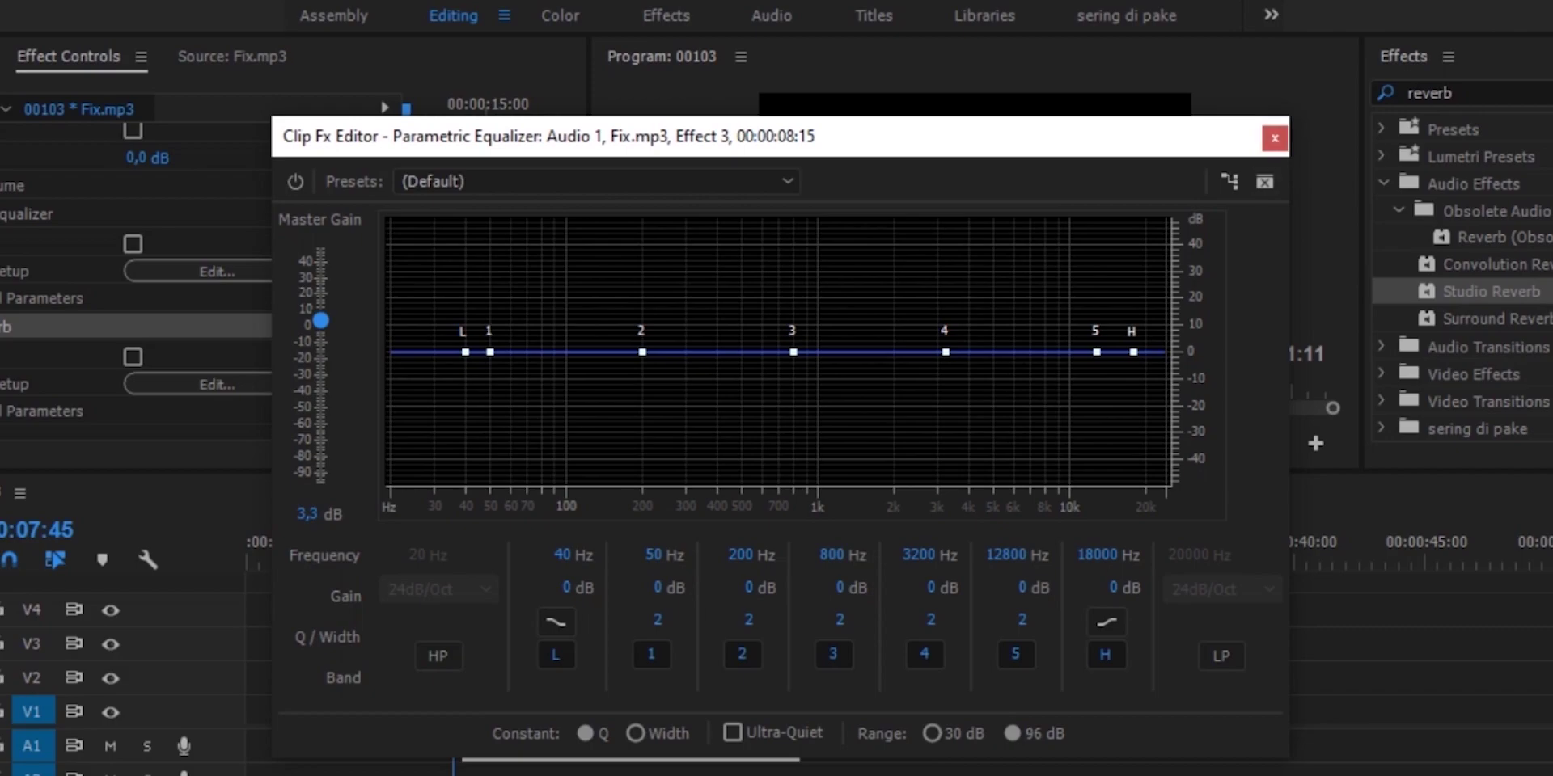
click(1275, 139)
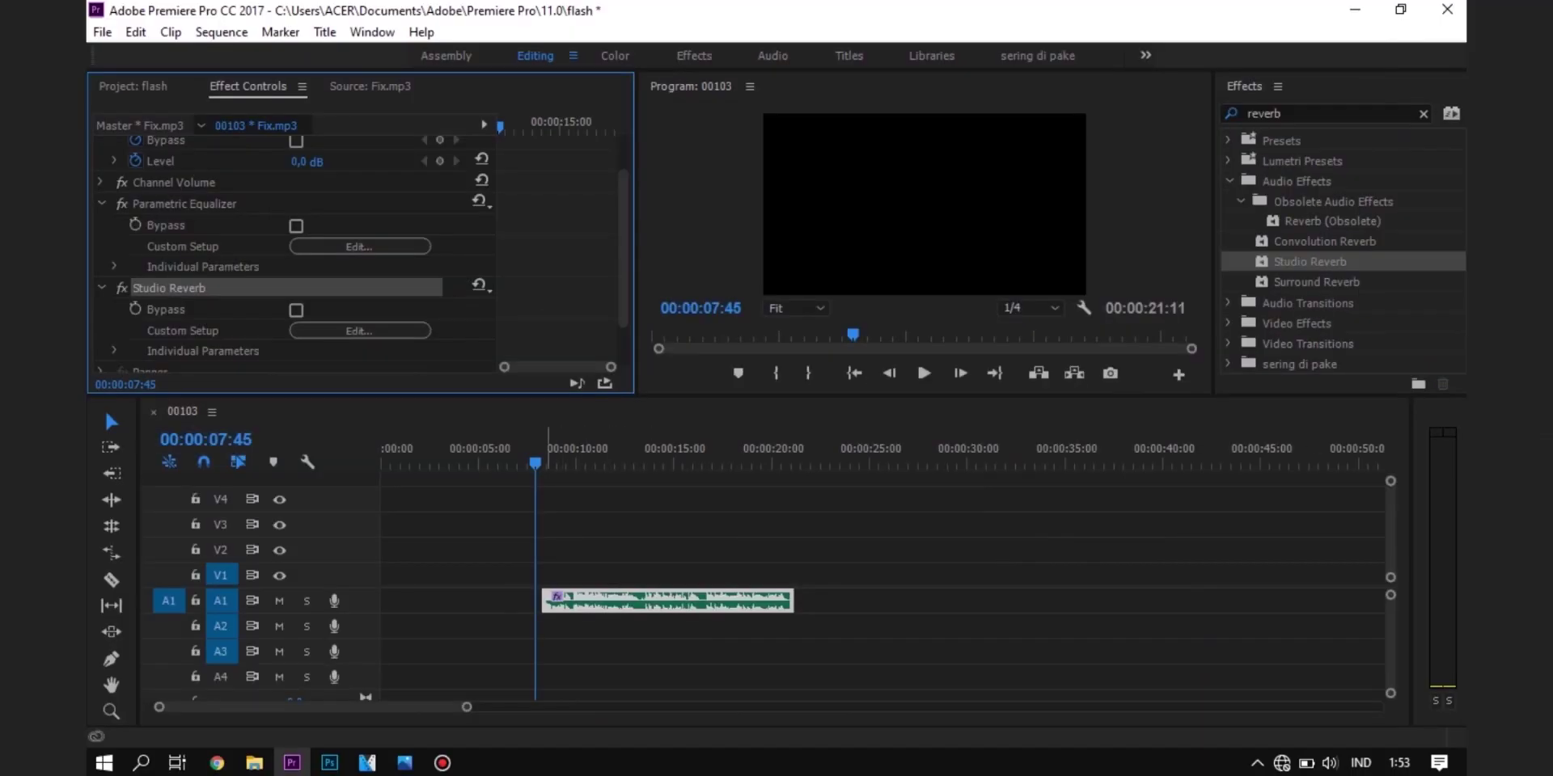
key(space)
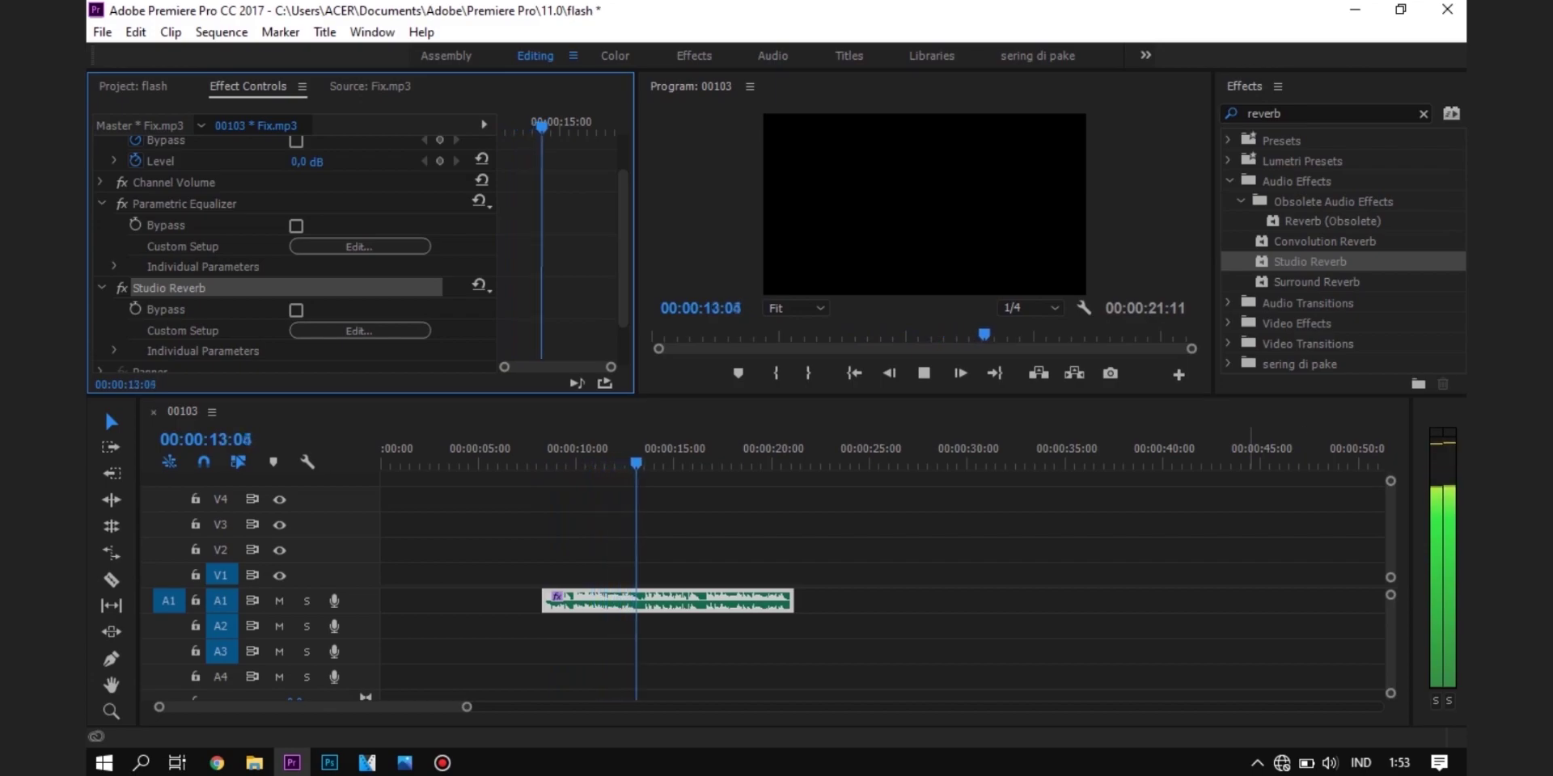
- Raise the Parametric Equalizer's master gain to 10.9 dB during playback, lower it slightly, and close the effect editor
click(359, 247)
drag(388, 289, 388, 278)
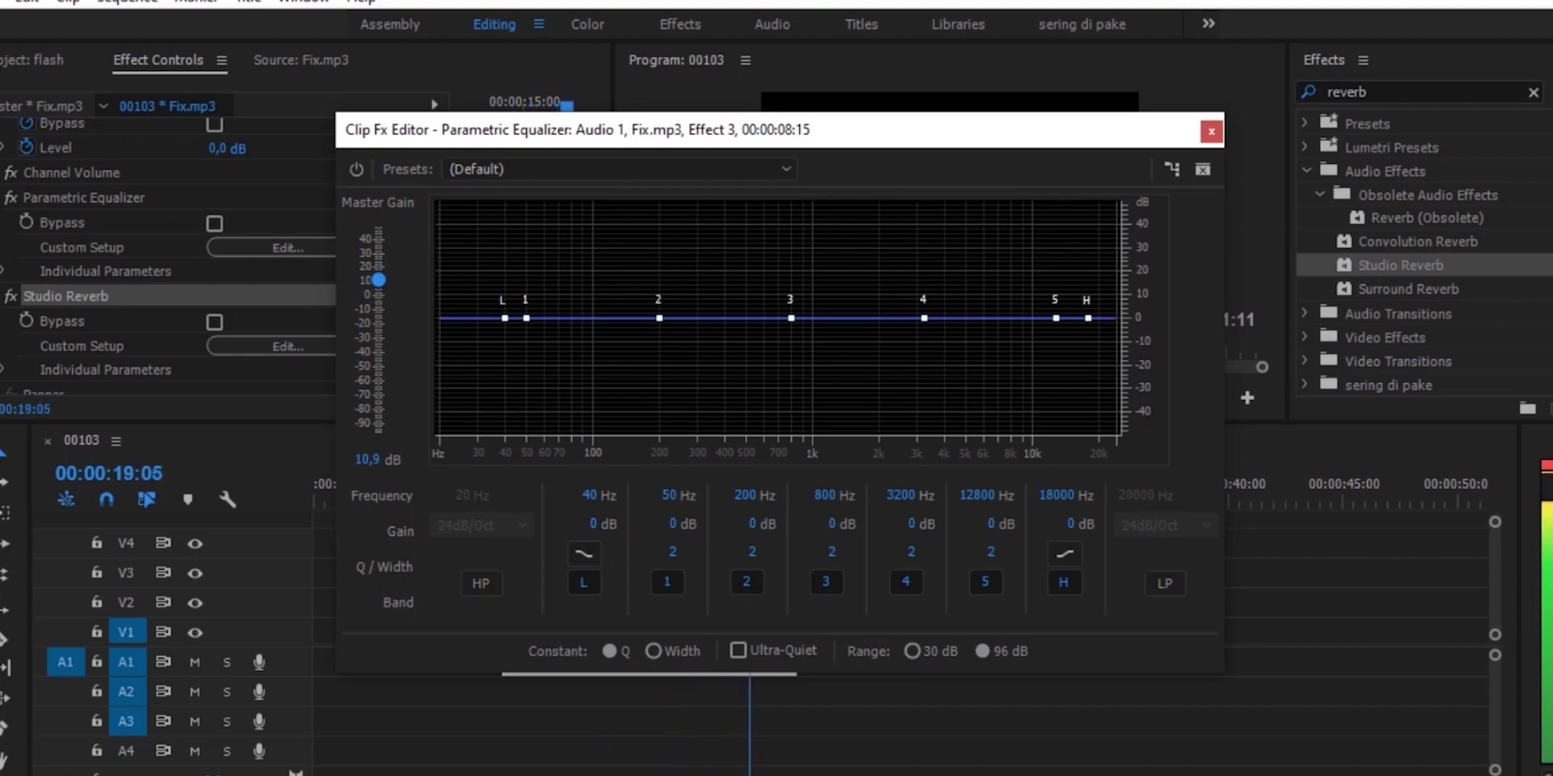
drag(379, 280, 378, 288)
click(1212, 131)
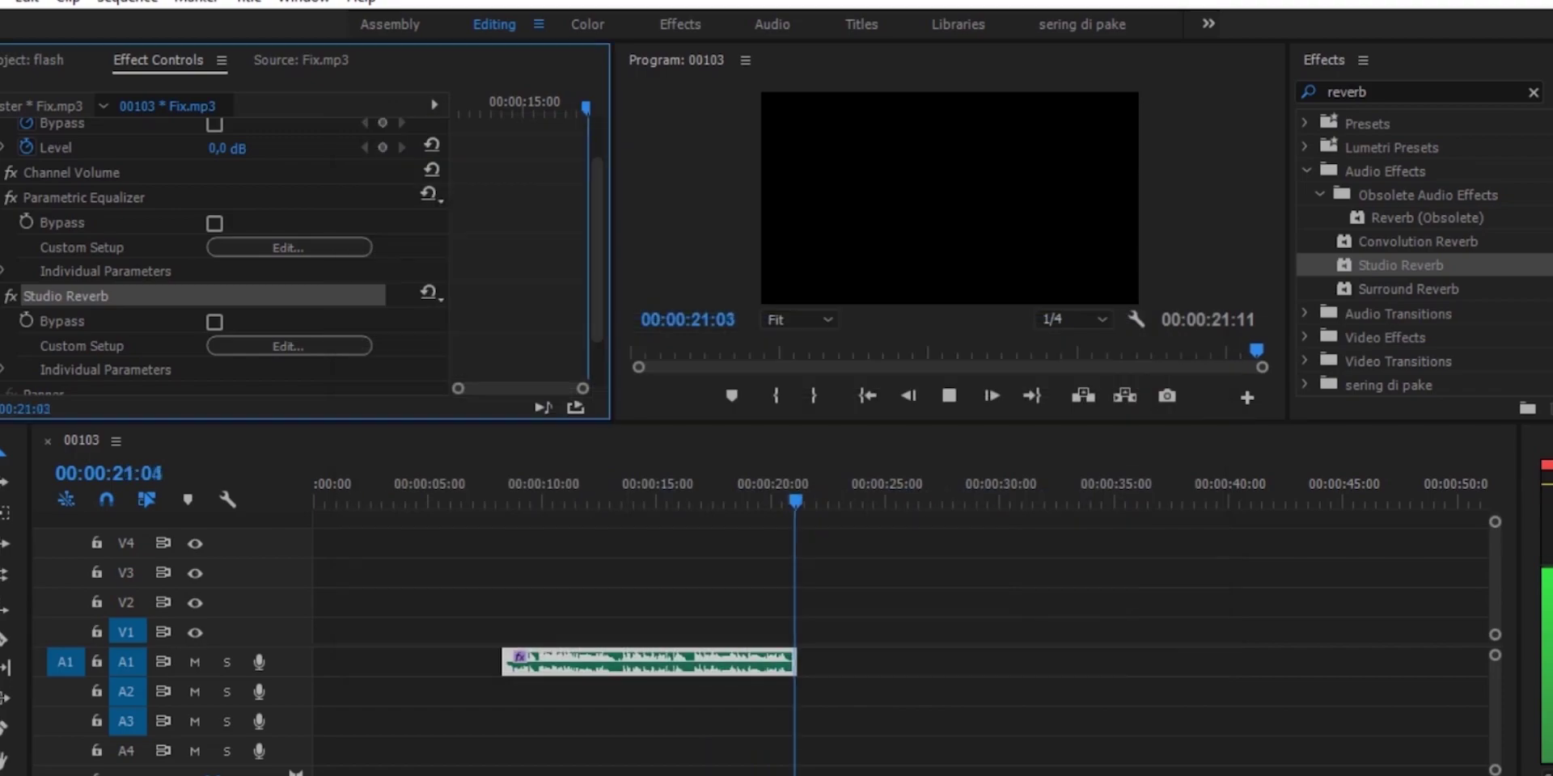
- Listen to the clip again with the adjusted gain and return the playhead to 00:00:08:36, near the clip's start
click(594, 485)
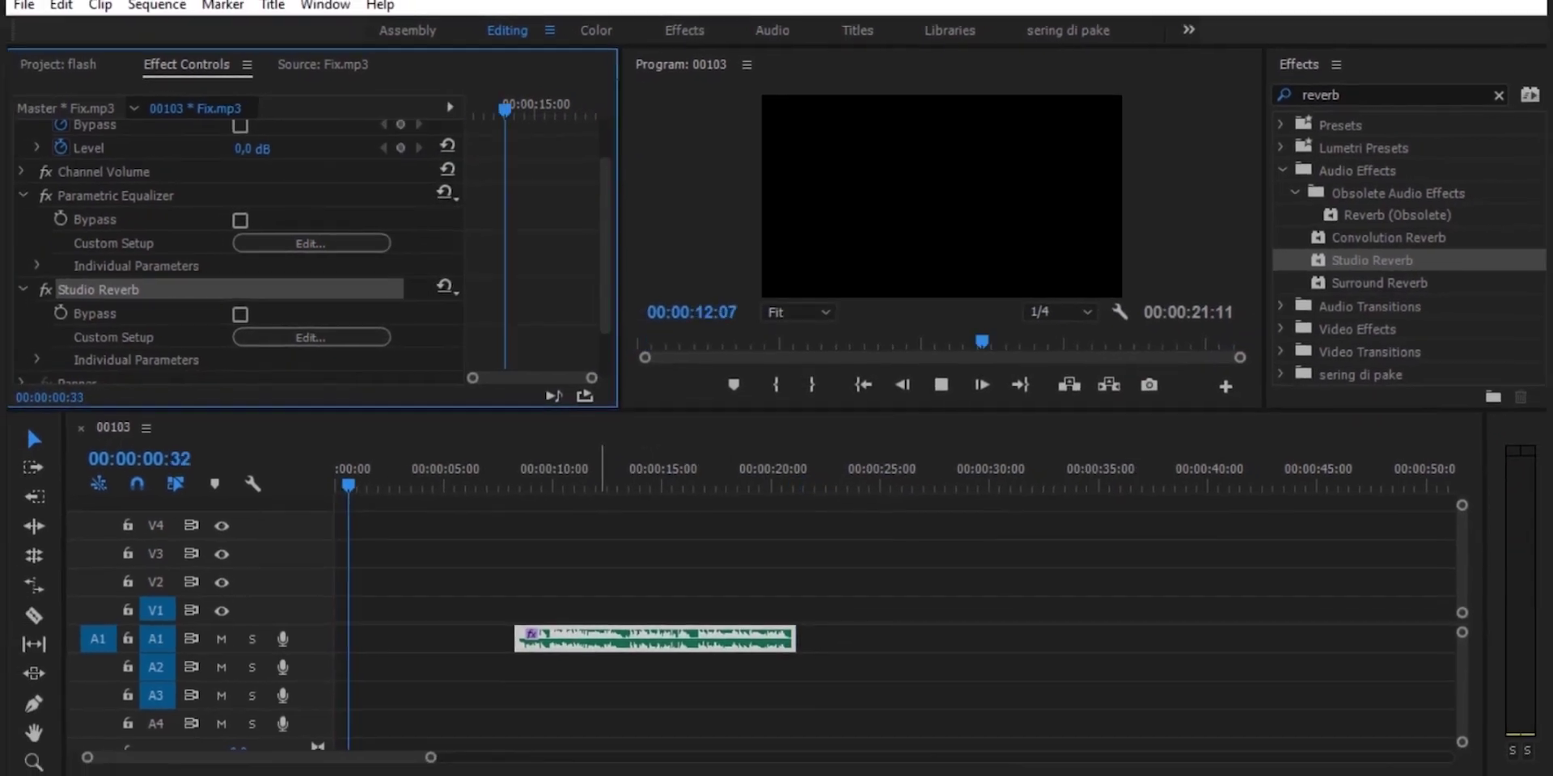
drag(602, 485, 535, 485)
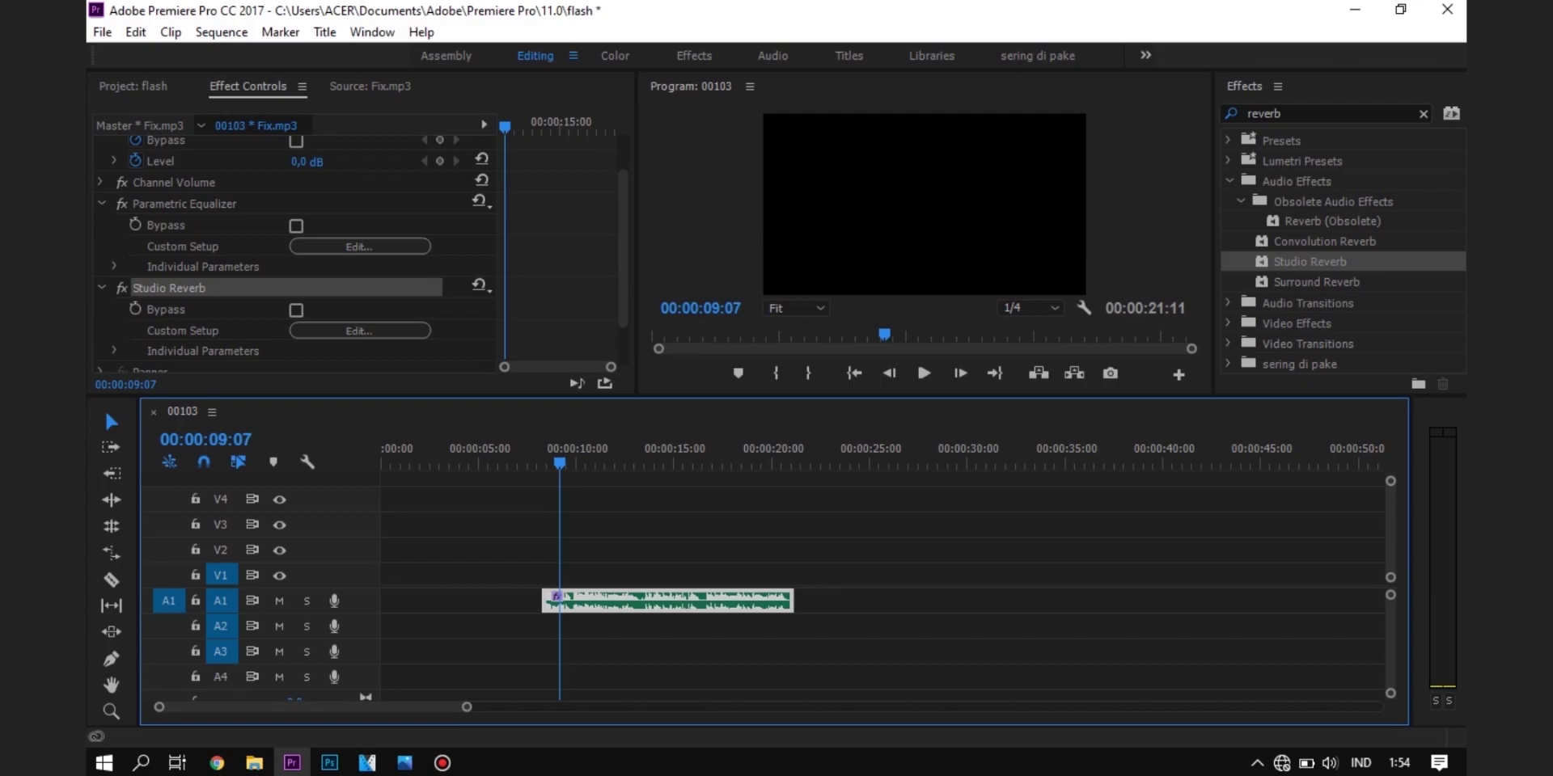
click(550, 463)
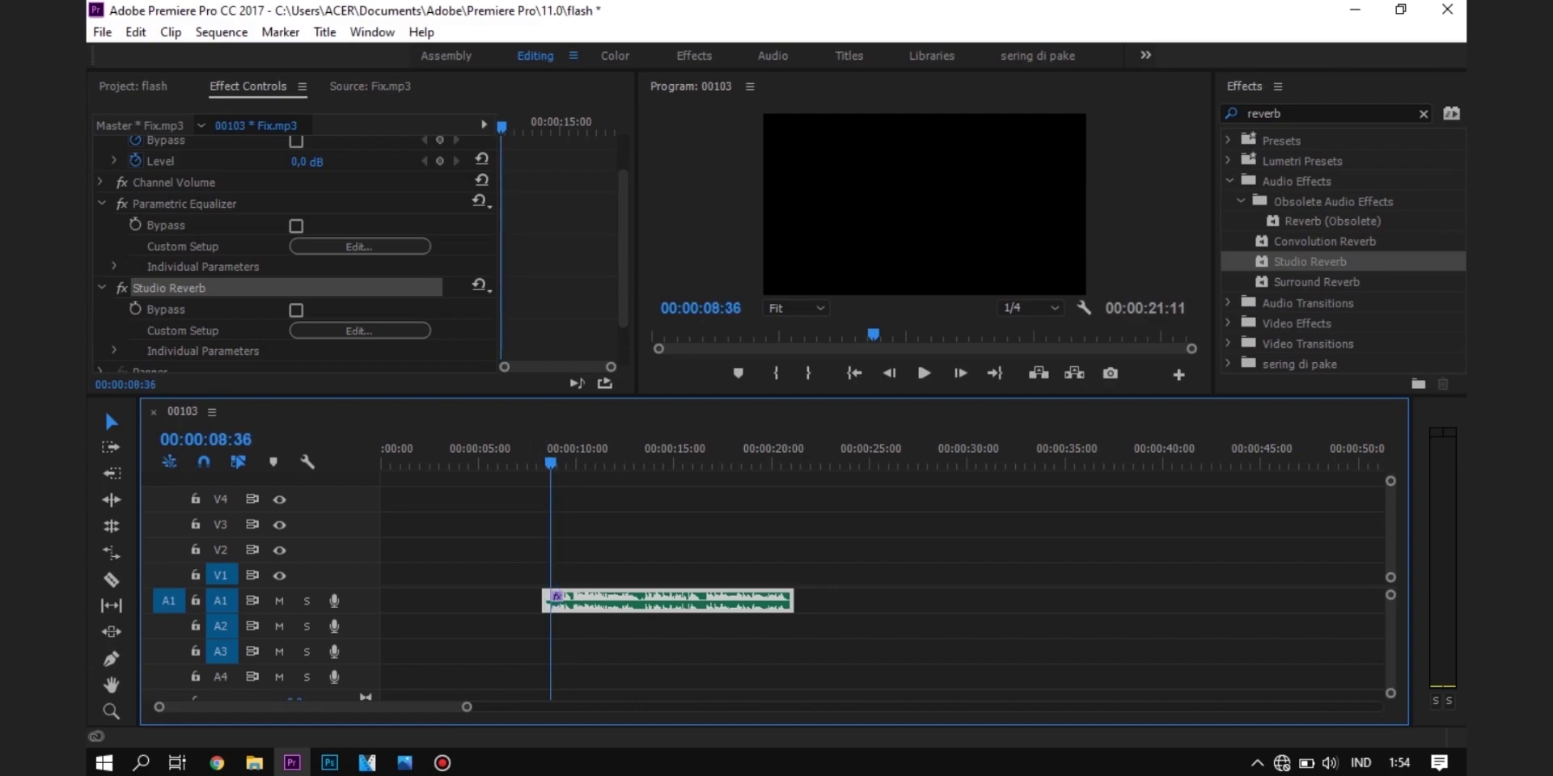
- Delete both the Parametric Equalizer and Studio Reverb effects from the Fix.mp3 clip
click(122, 204)
click(360, 268)
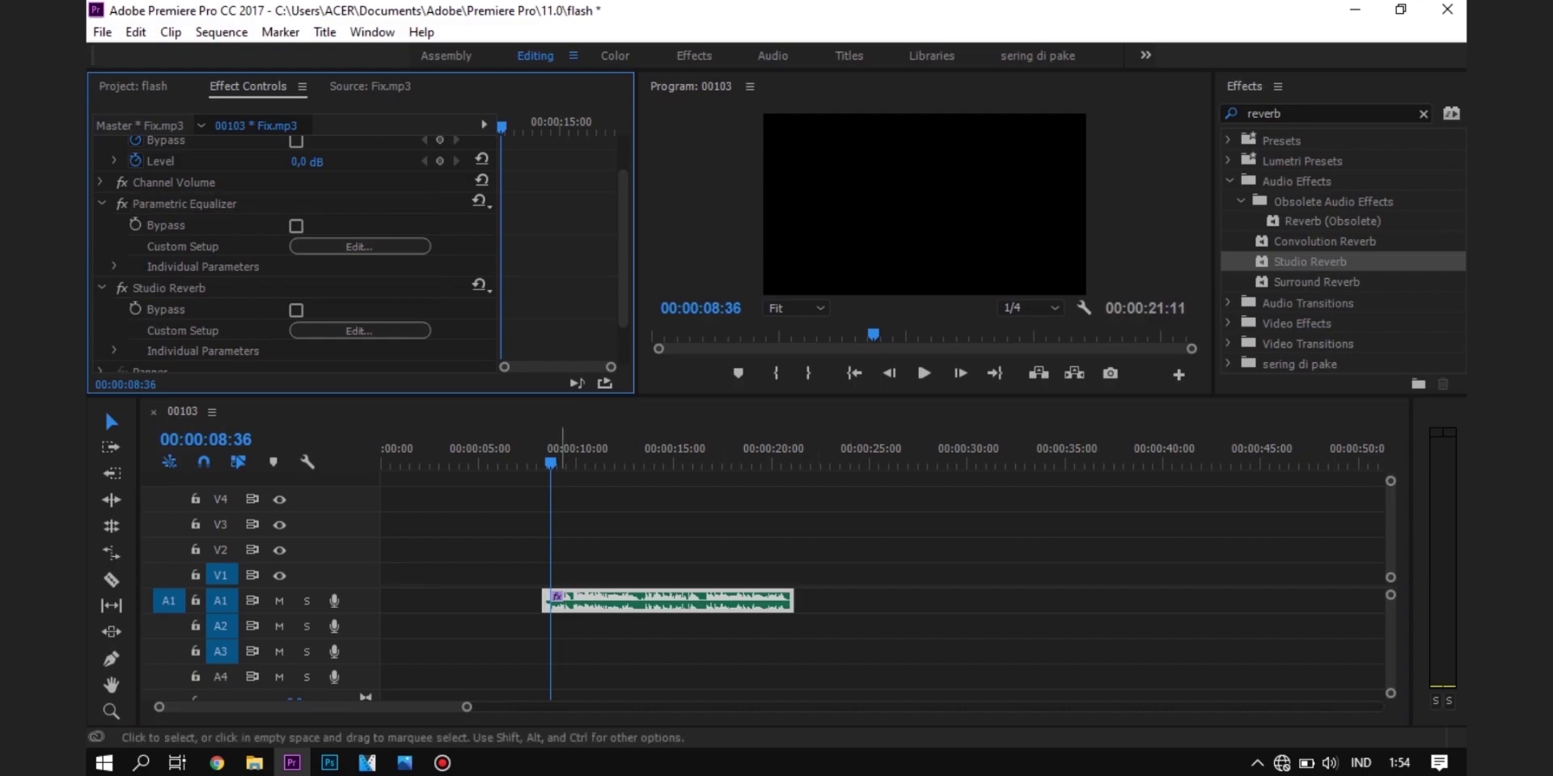
click(184, 204)
click(102, 204)
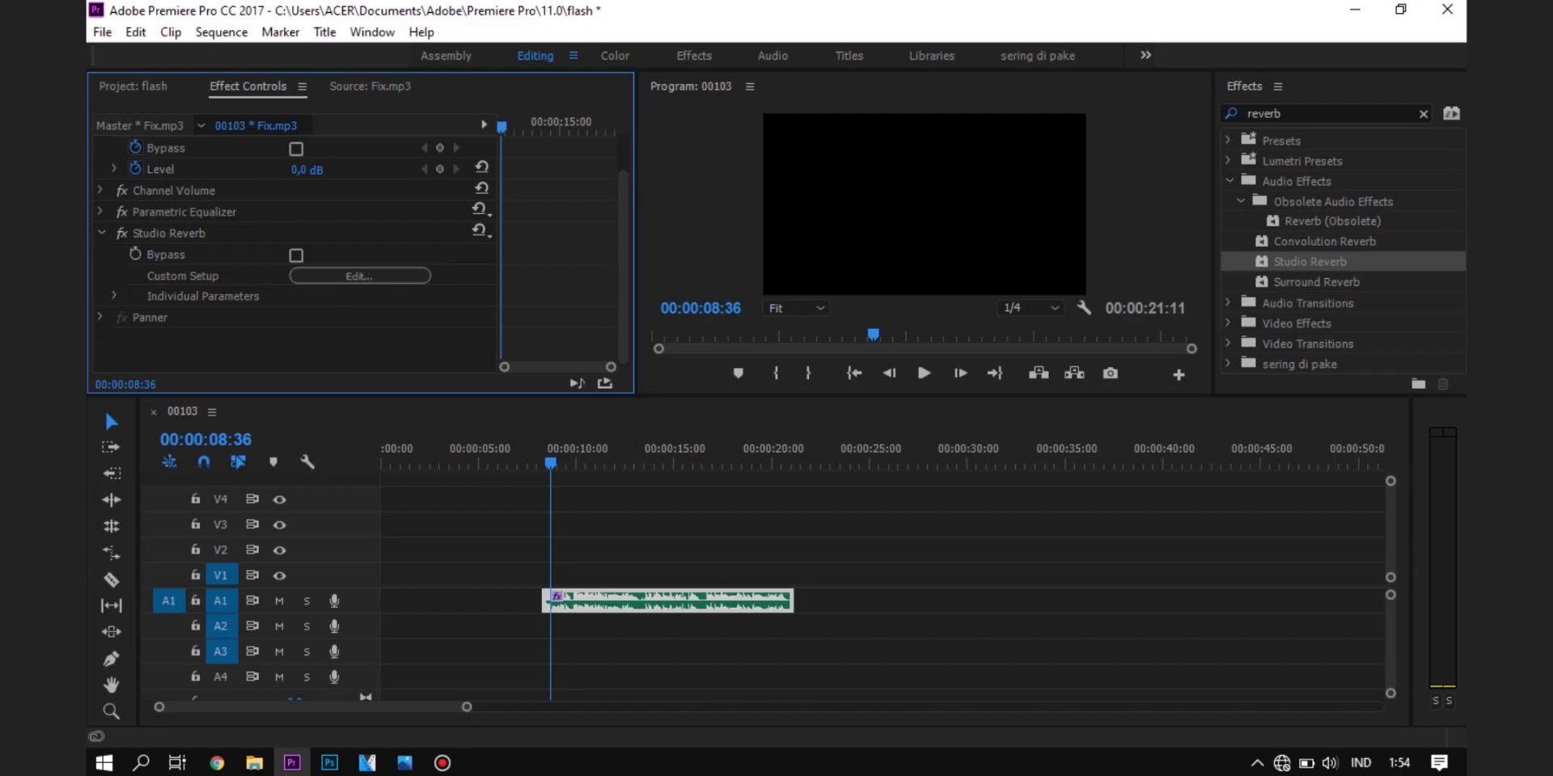
click(184, 212)
ctrl+click(169, 233)
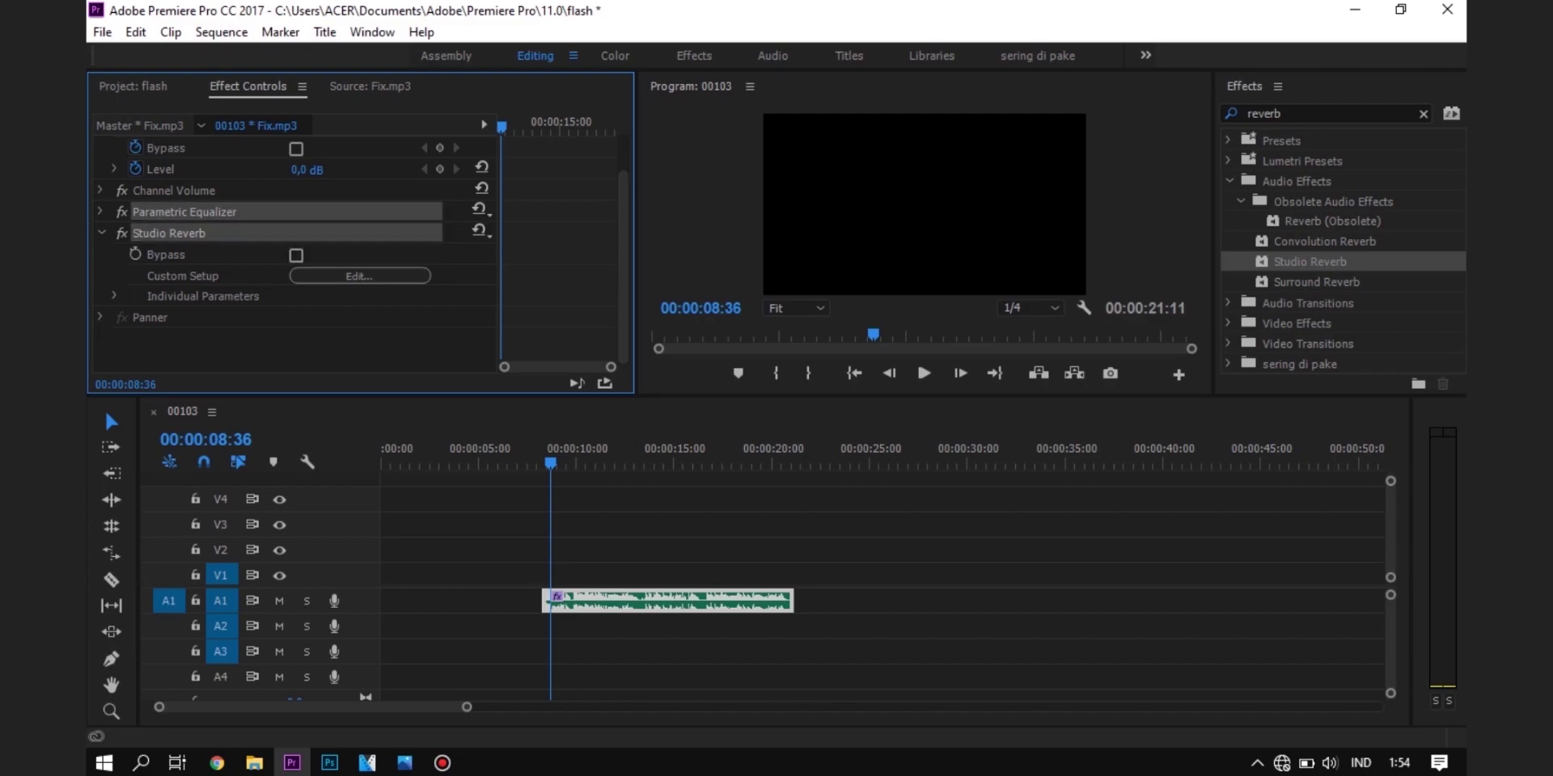
key(Delete)
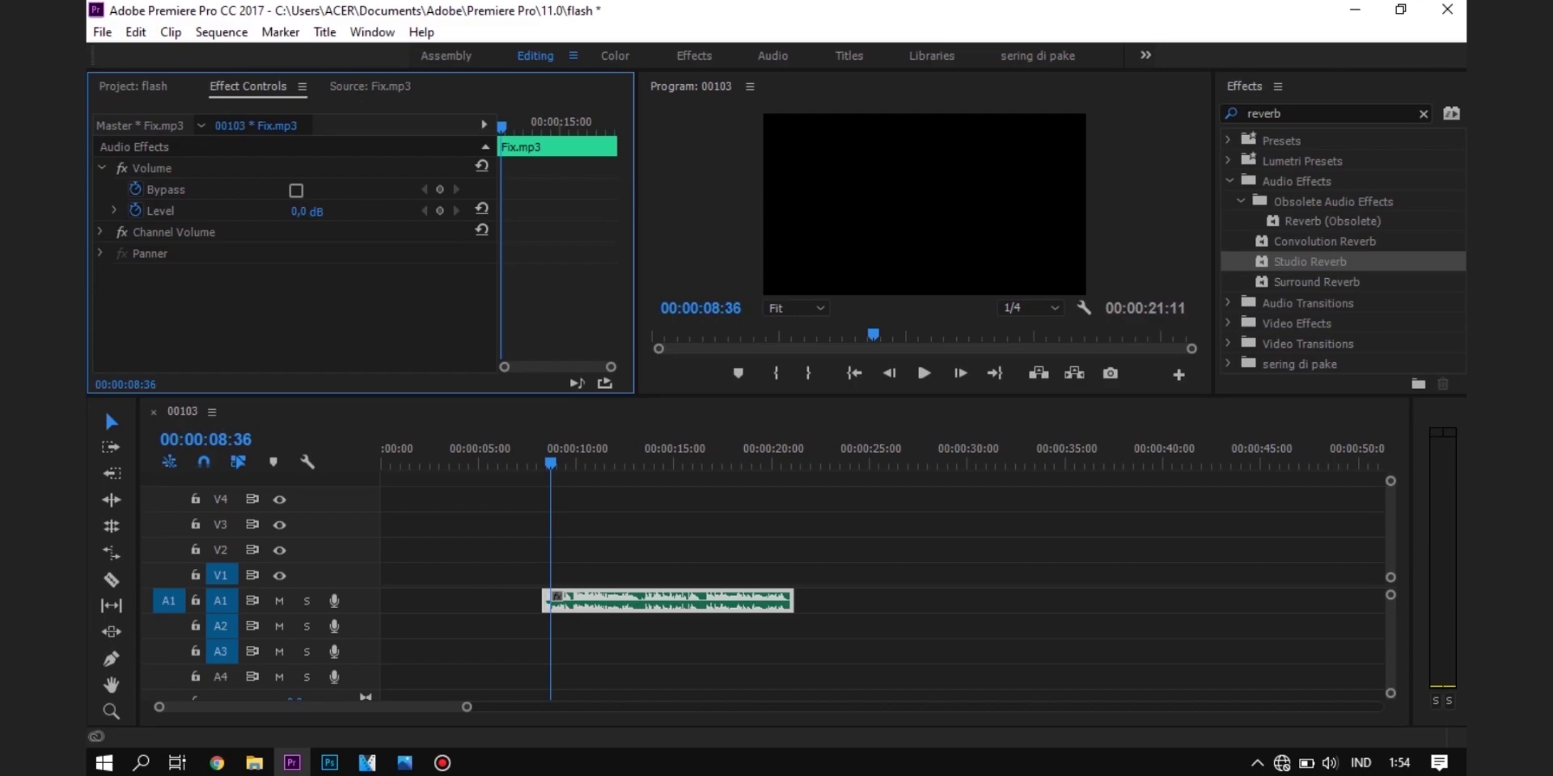
- Find the Parametric Equalizer audio effect and apply it to the Fix.mp3 clip on track A1
click(1424, 114)
click(1424, 114)
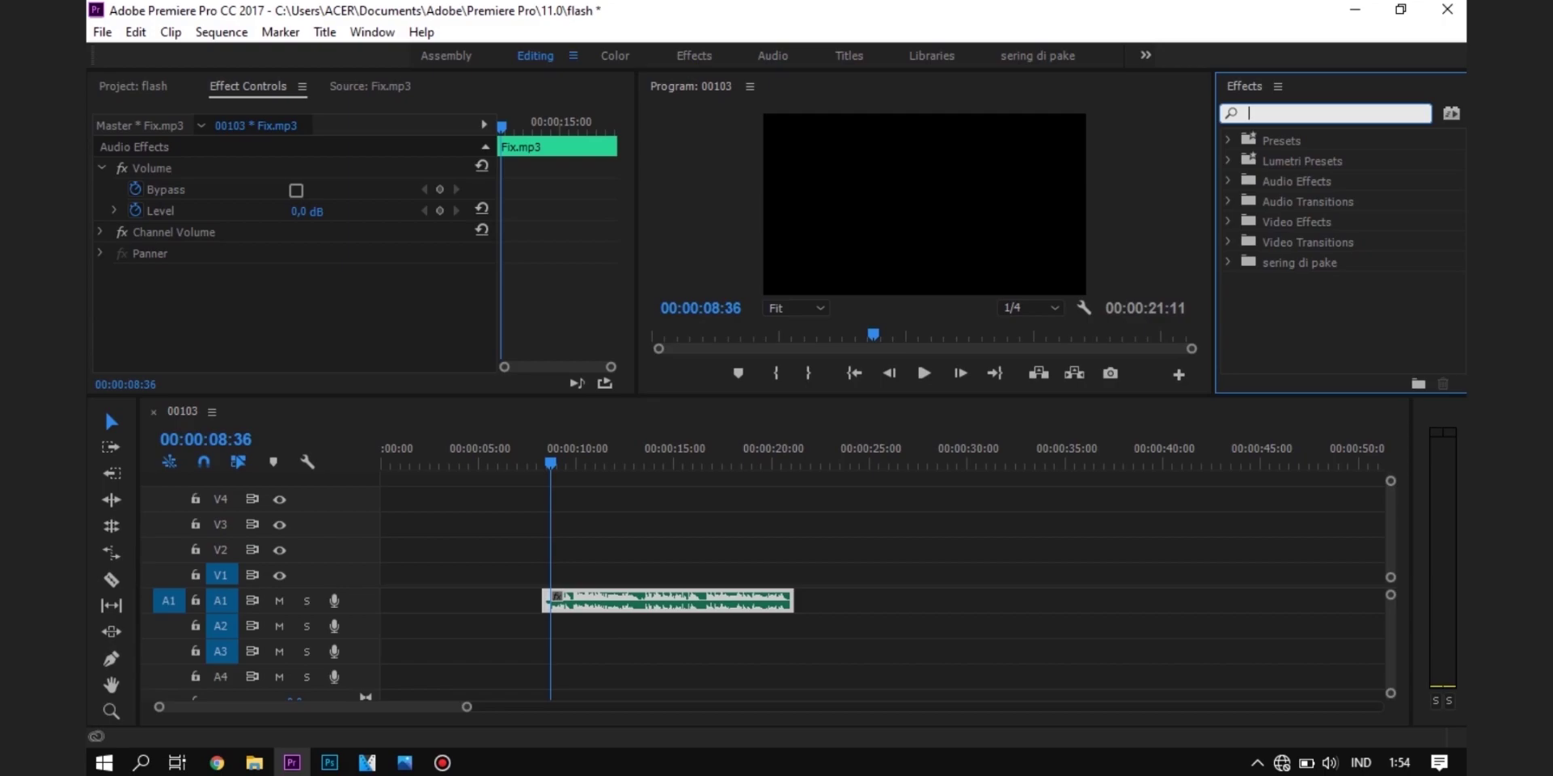
text(para)
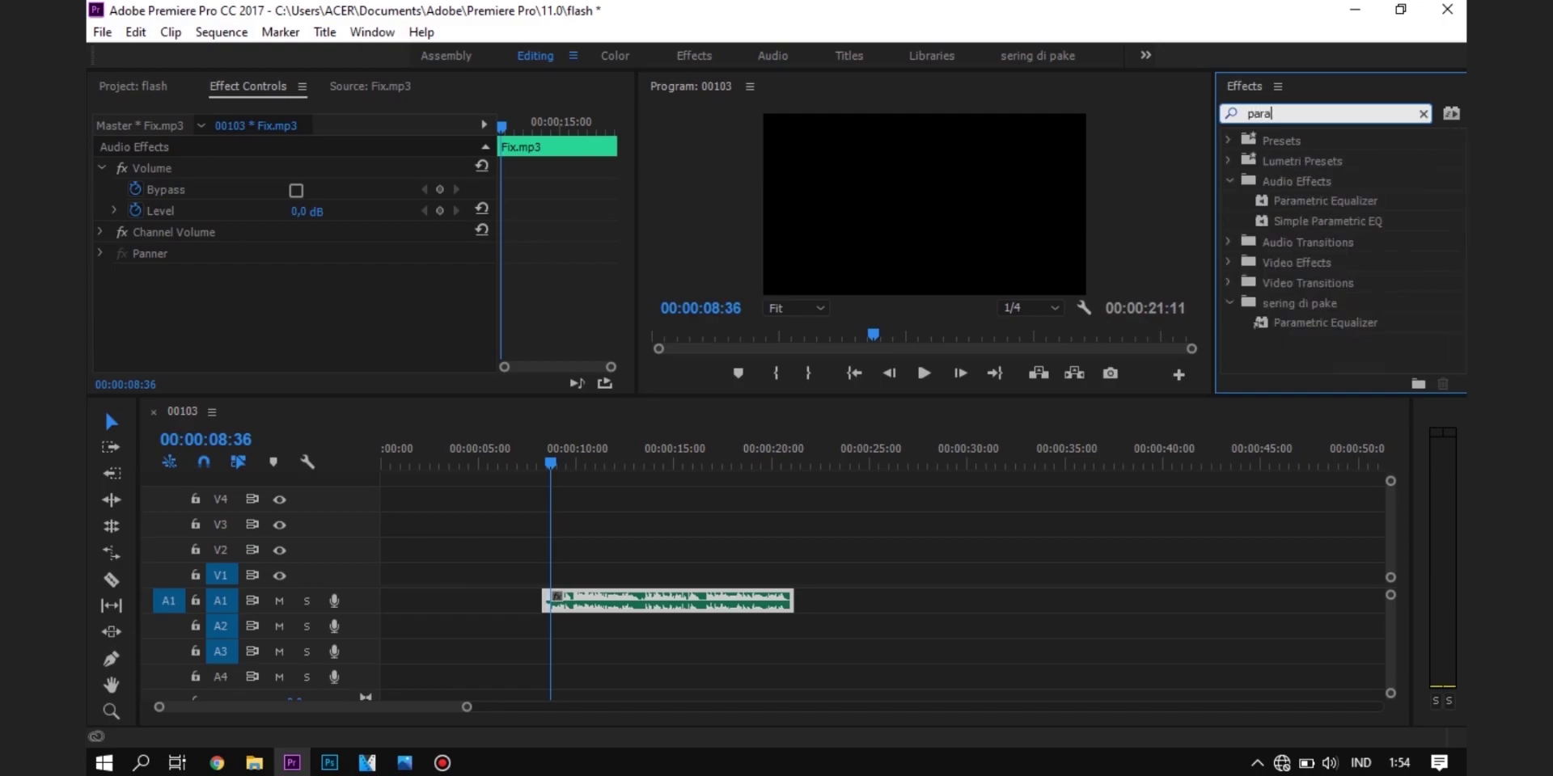
click(1328, 221)
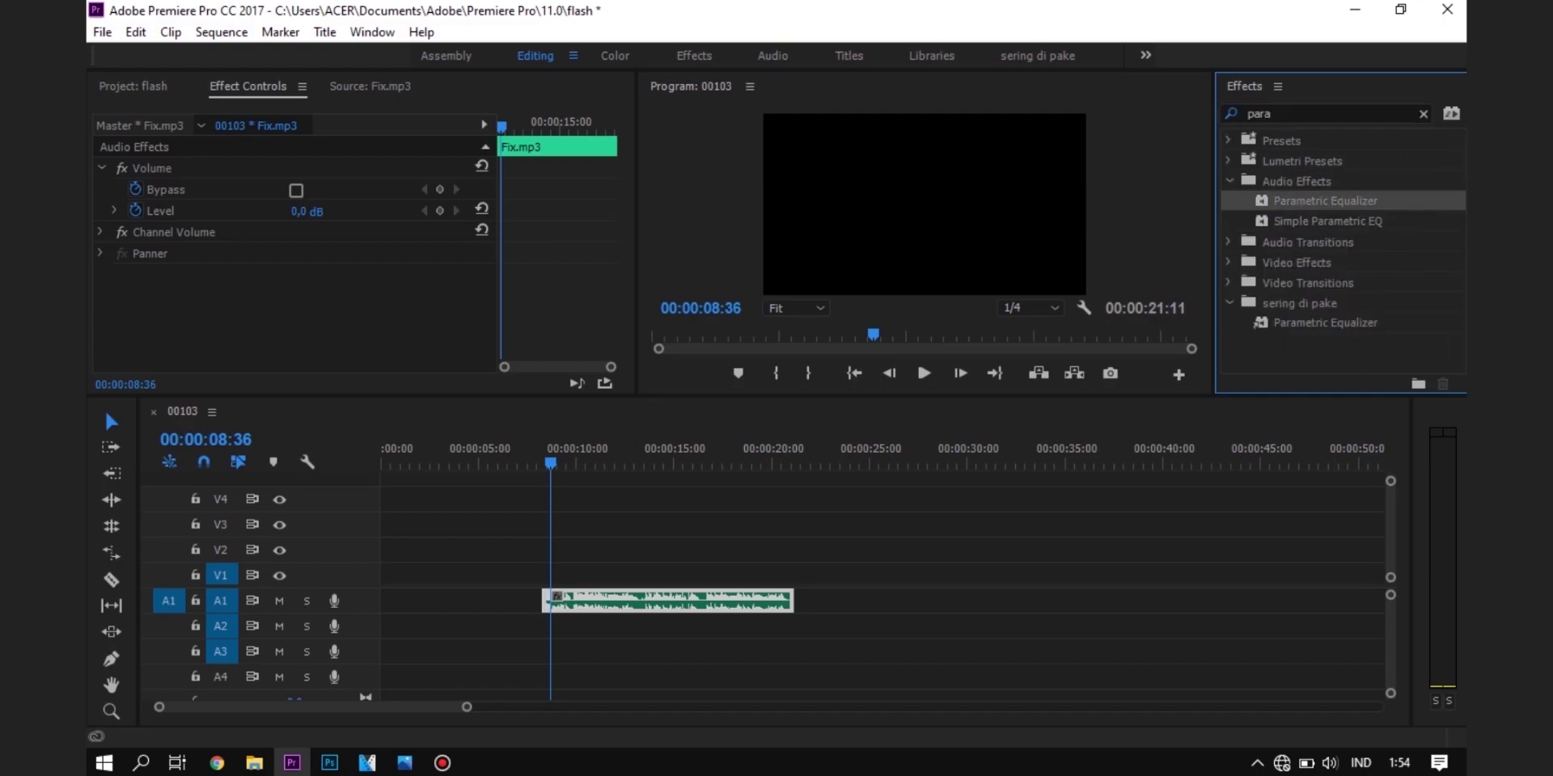
click(1324, 202)
drag(1325, 202, 631, 600)
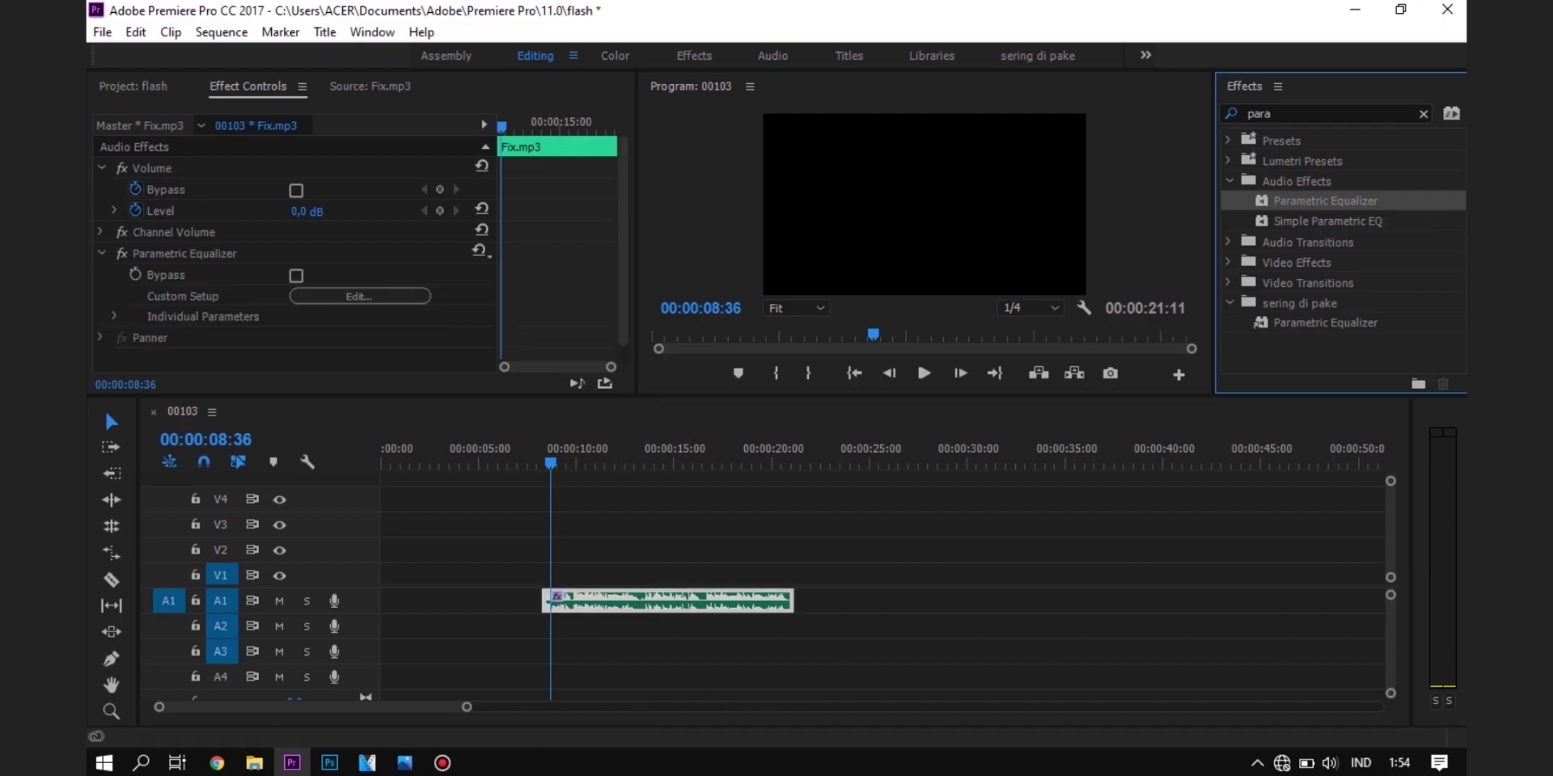
drag(623, 259, 622, 279)
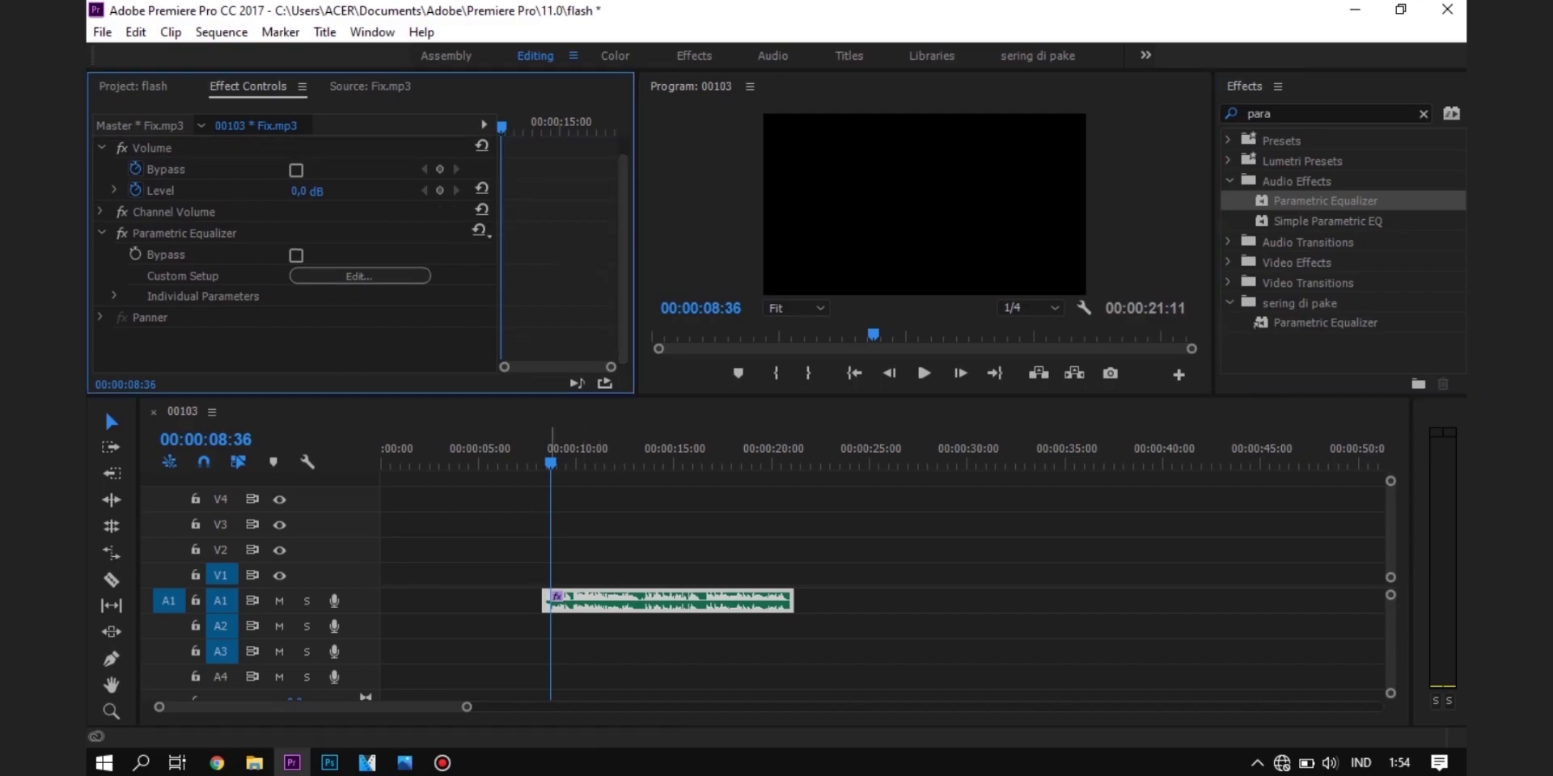
- Play the clip from 00:00:08:13 and move the playhead back to 00:00:08:02, just before the clip
drag(550, 464, 542, 463)
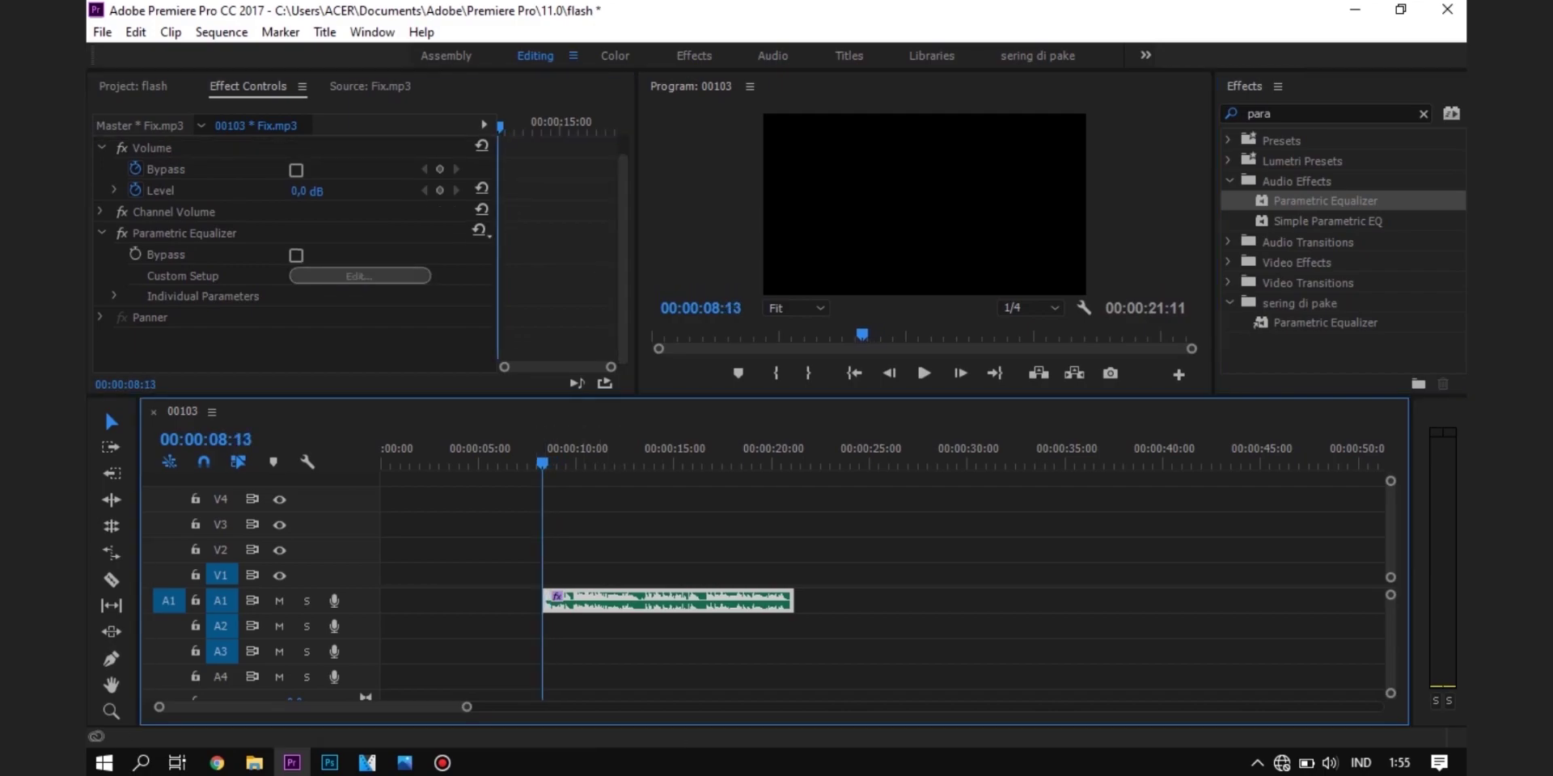
key(space)
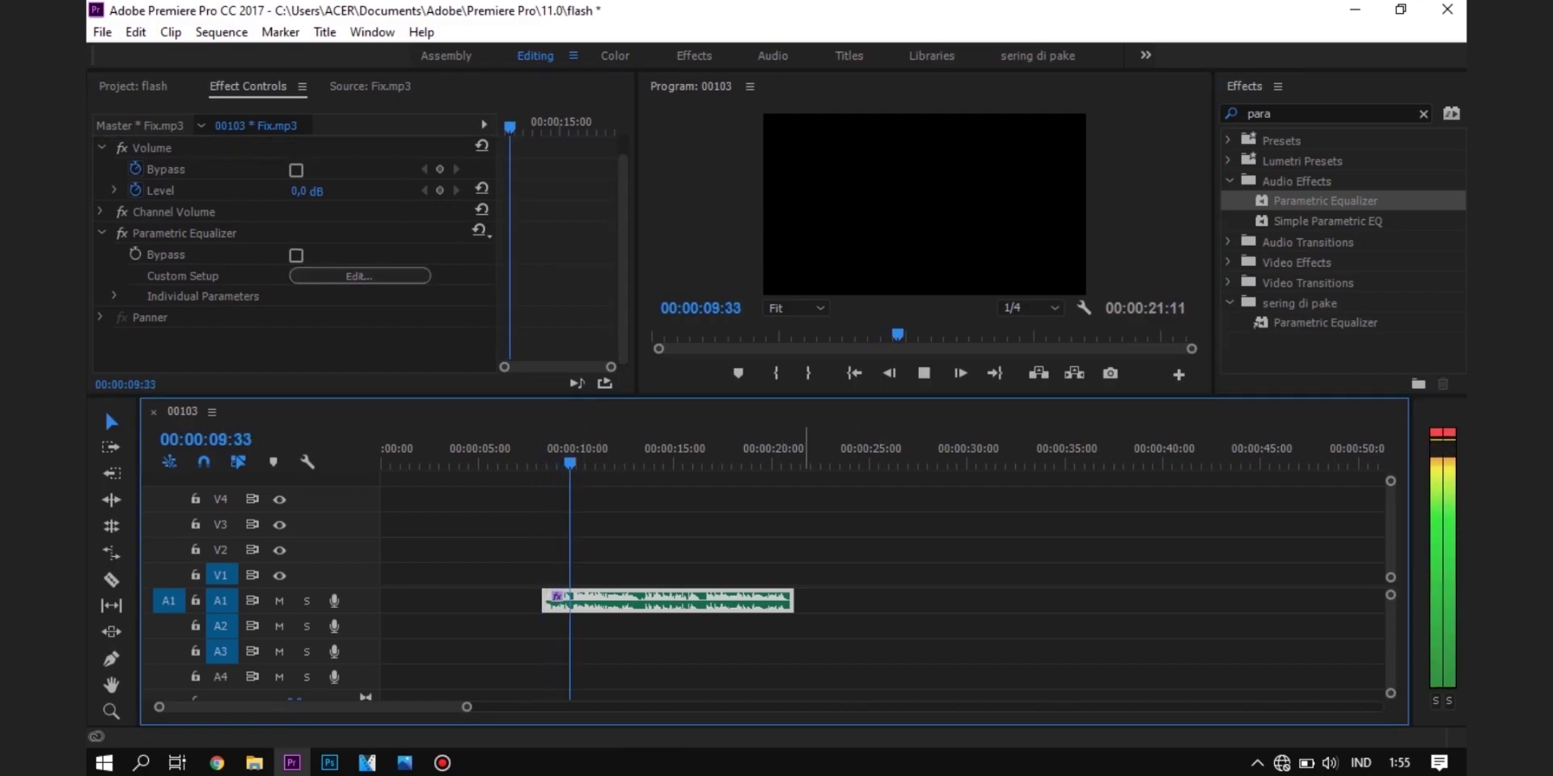
key(space)
drag(553, 463, 537, 463)
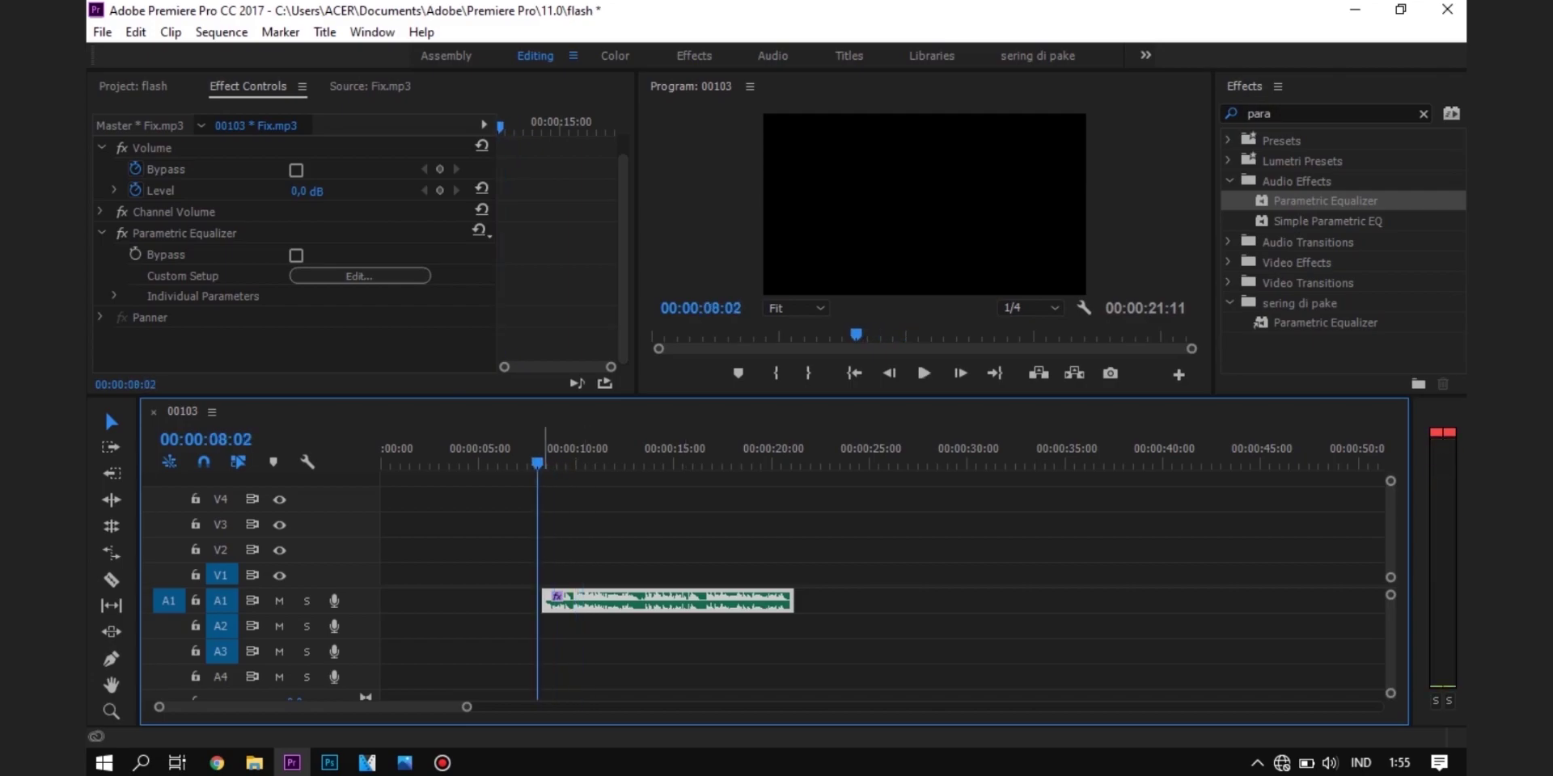
- Shape the Parametric Equalizer with band H at 17806 Hz, 16.7 dB, band L at 38 Hz, -12.6 dB, and master gain 20.9 dB
click(359, 275)
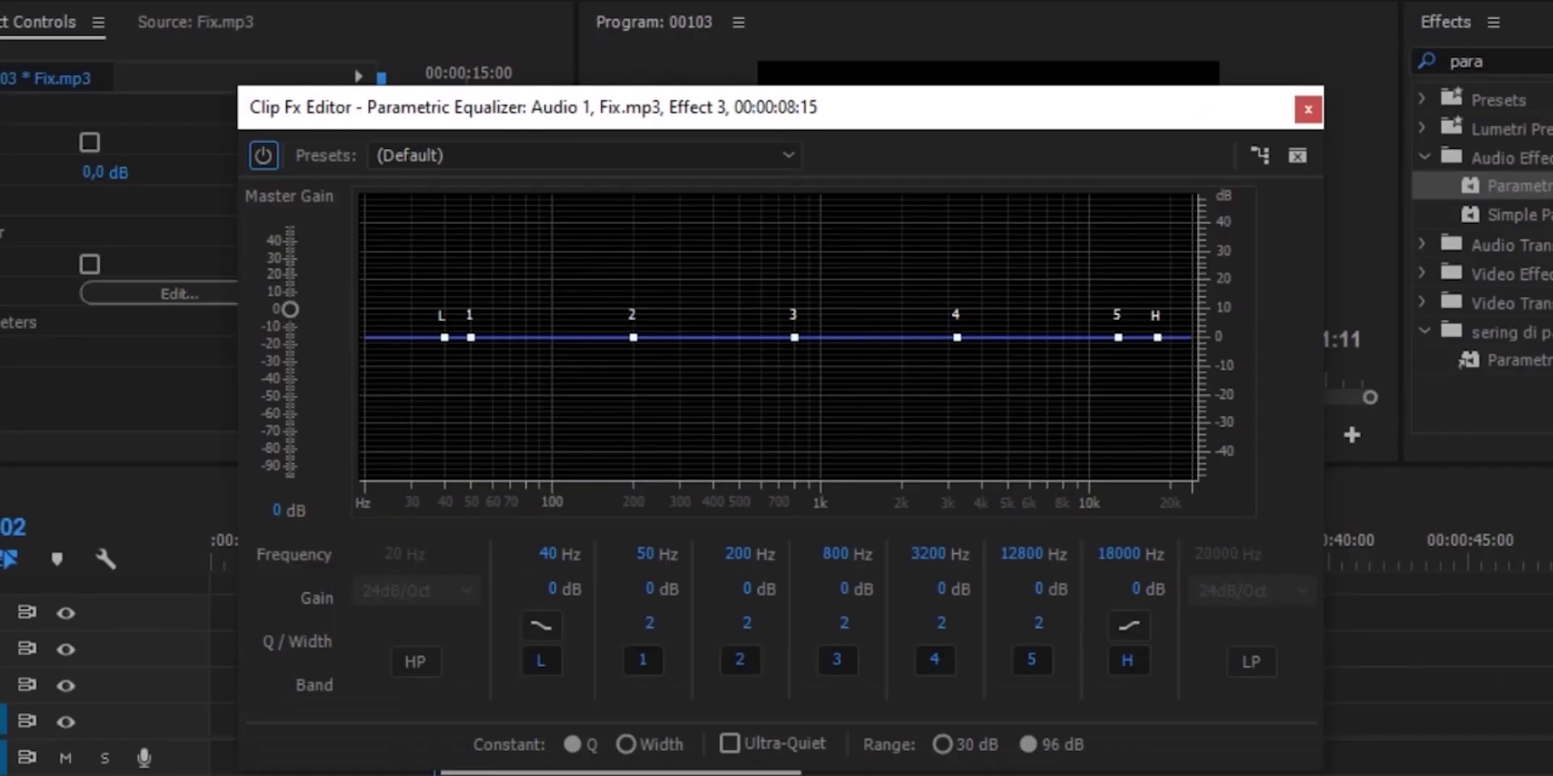
drag(1157, 337, 1157, 290)
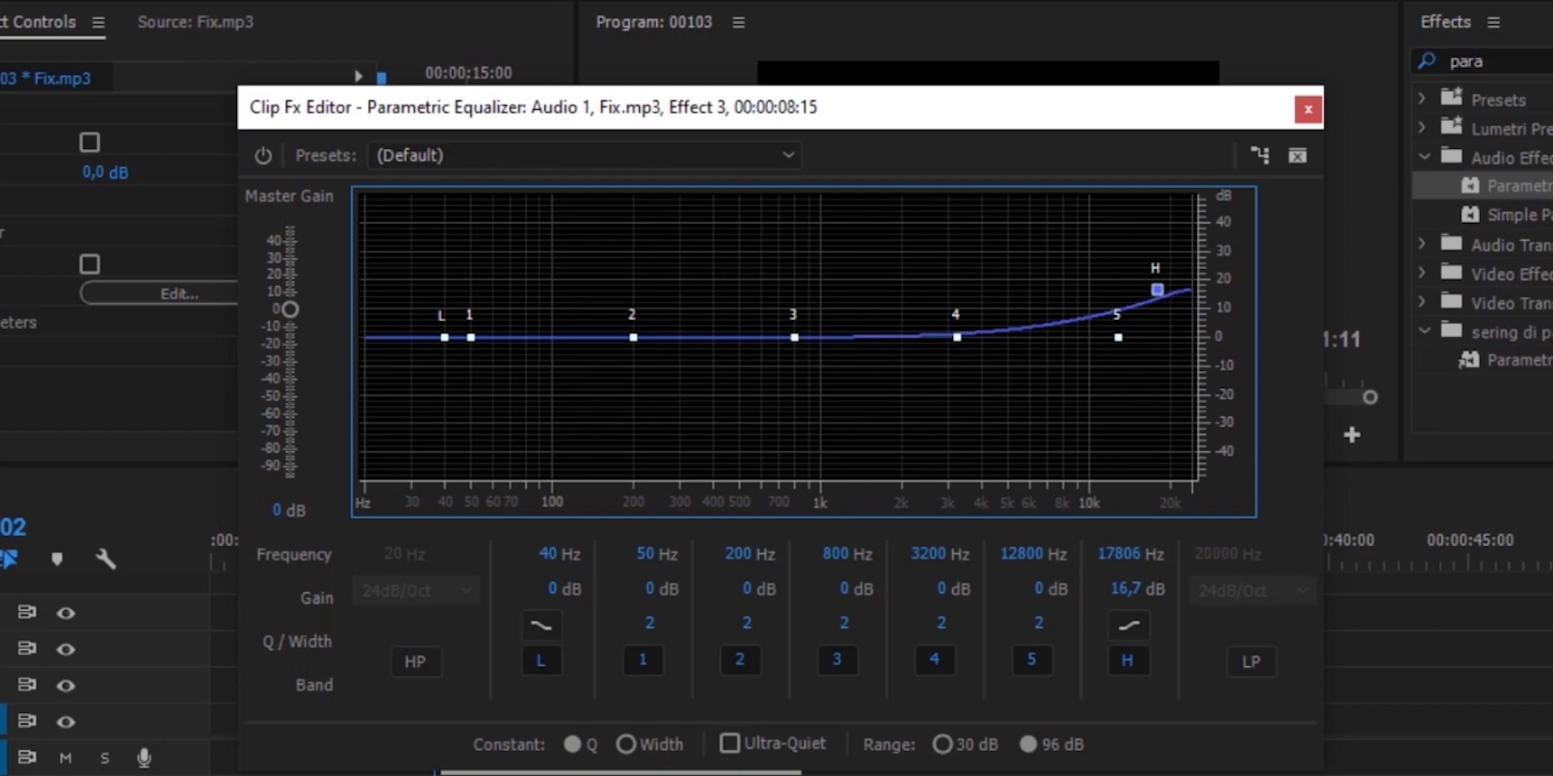
drag(444, 337, 438, 373)
drag(290, 309, 289, 272)
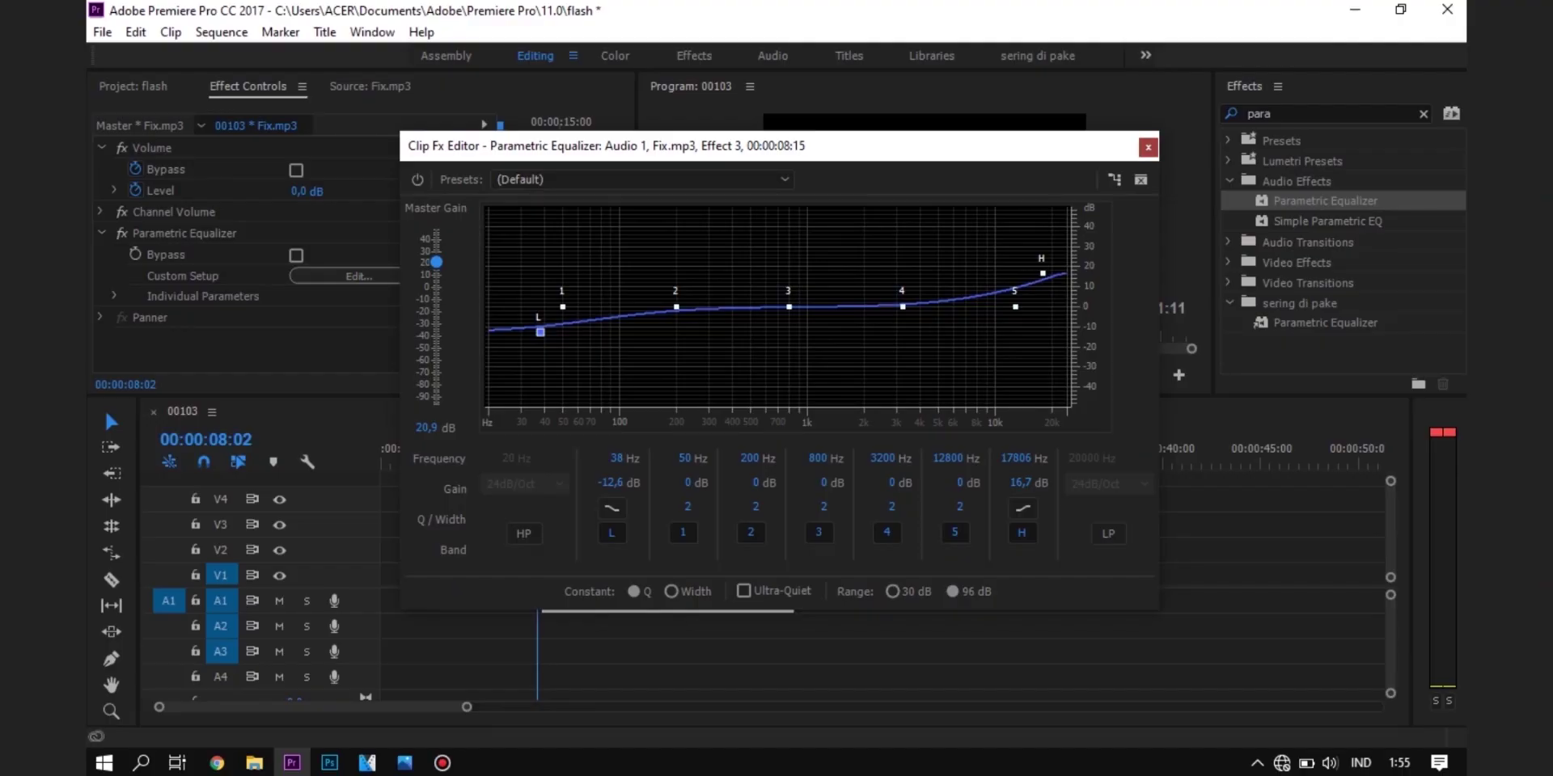
click(1308, 109)
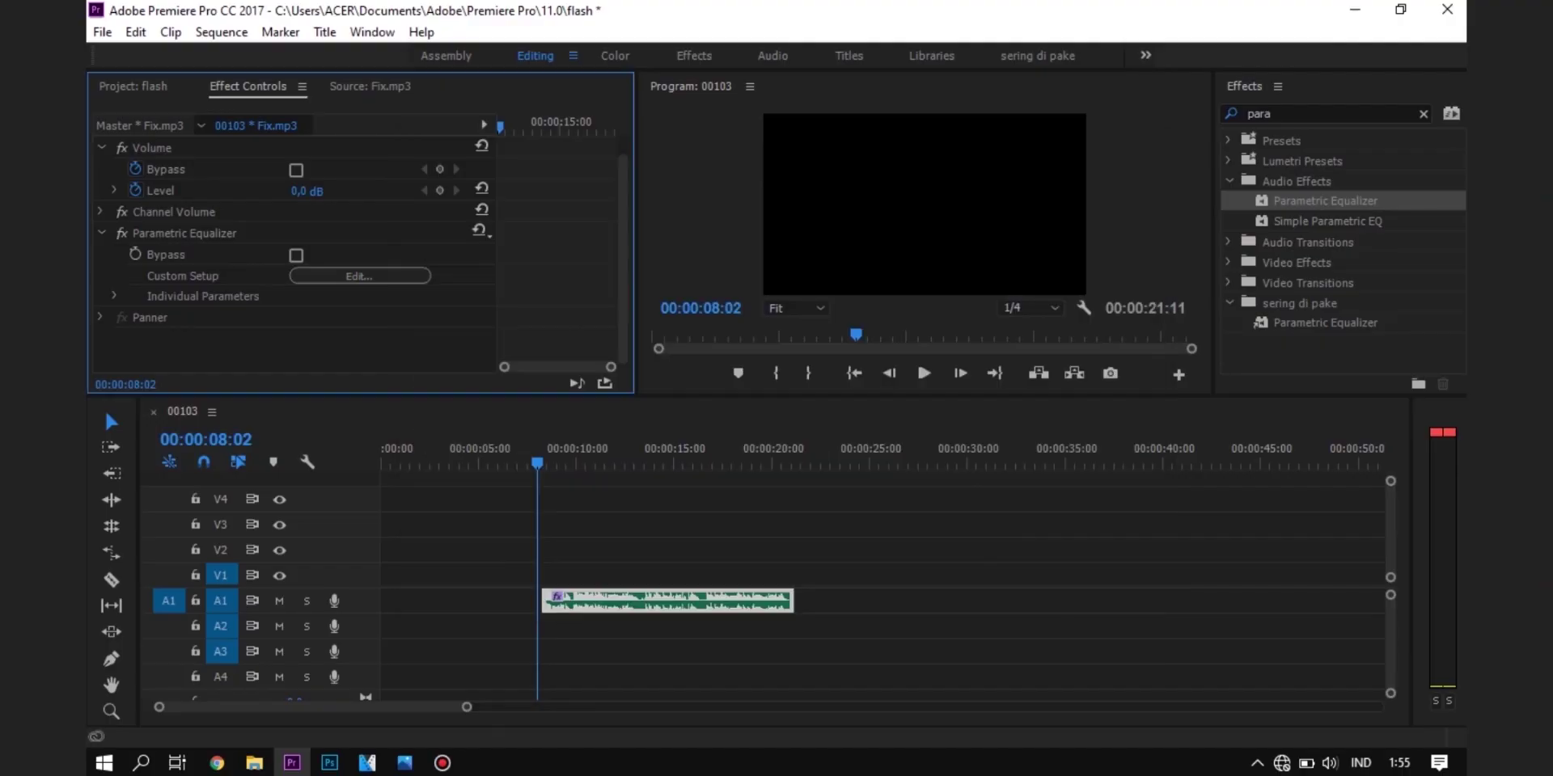
- Listen to the equalized clip and return the playhead to 00:00:08:46, near the clip's start
key(space)
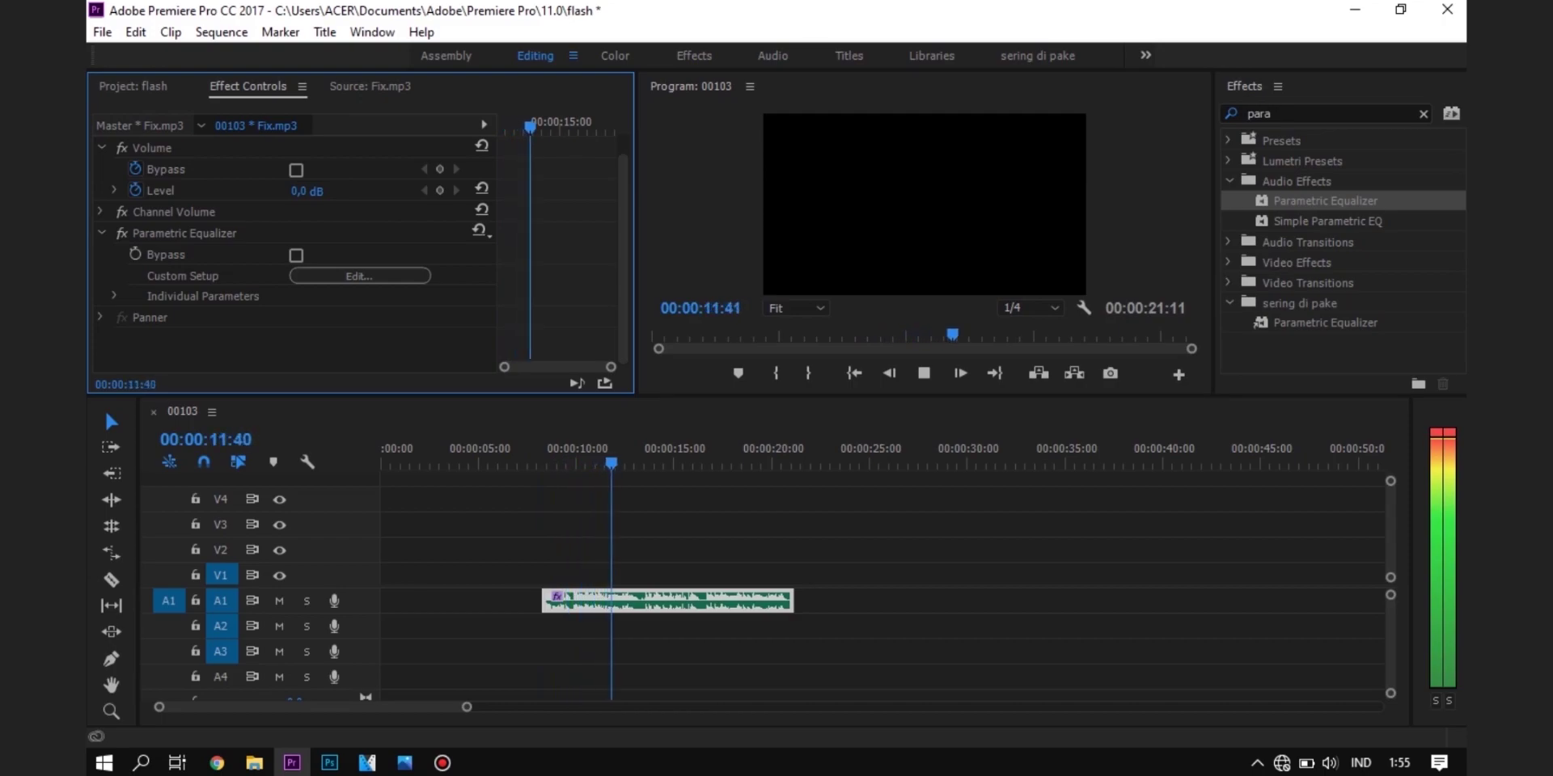
key(space)
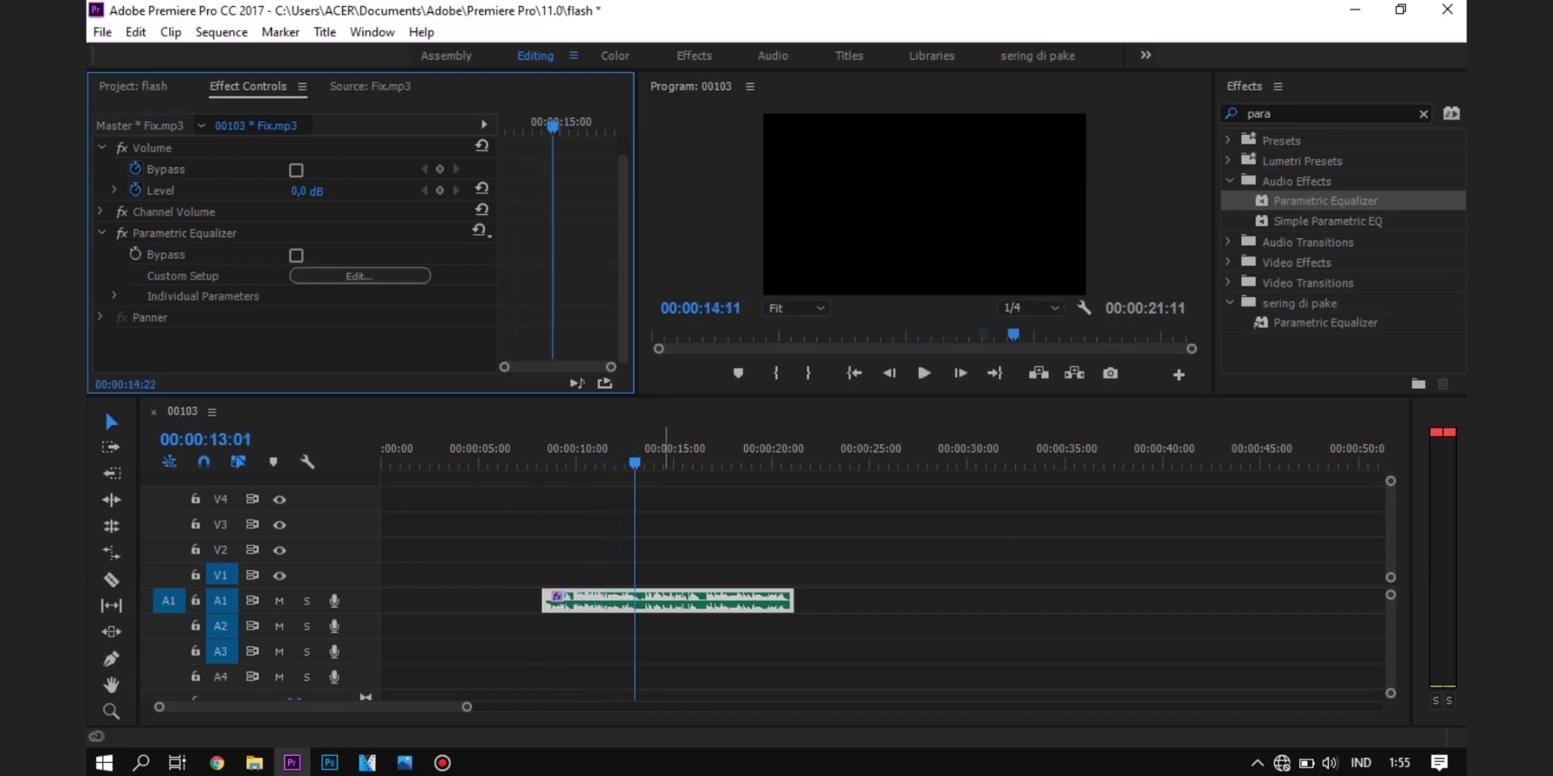
drag(667, 455, 555, 454)
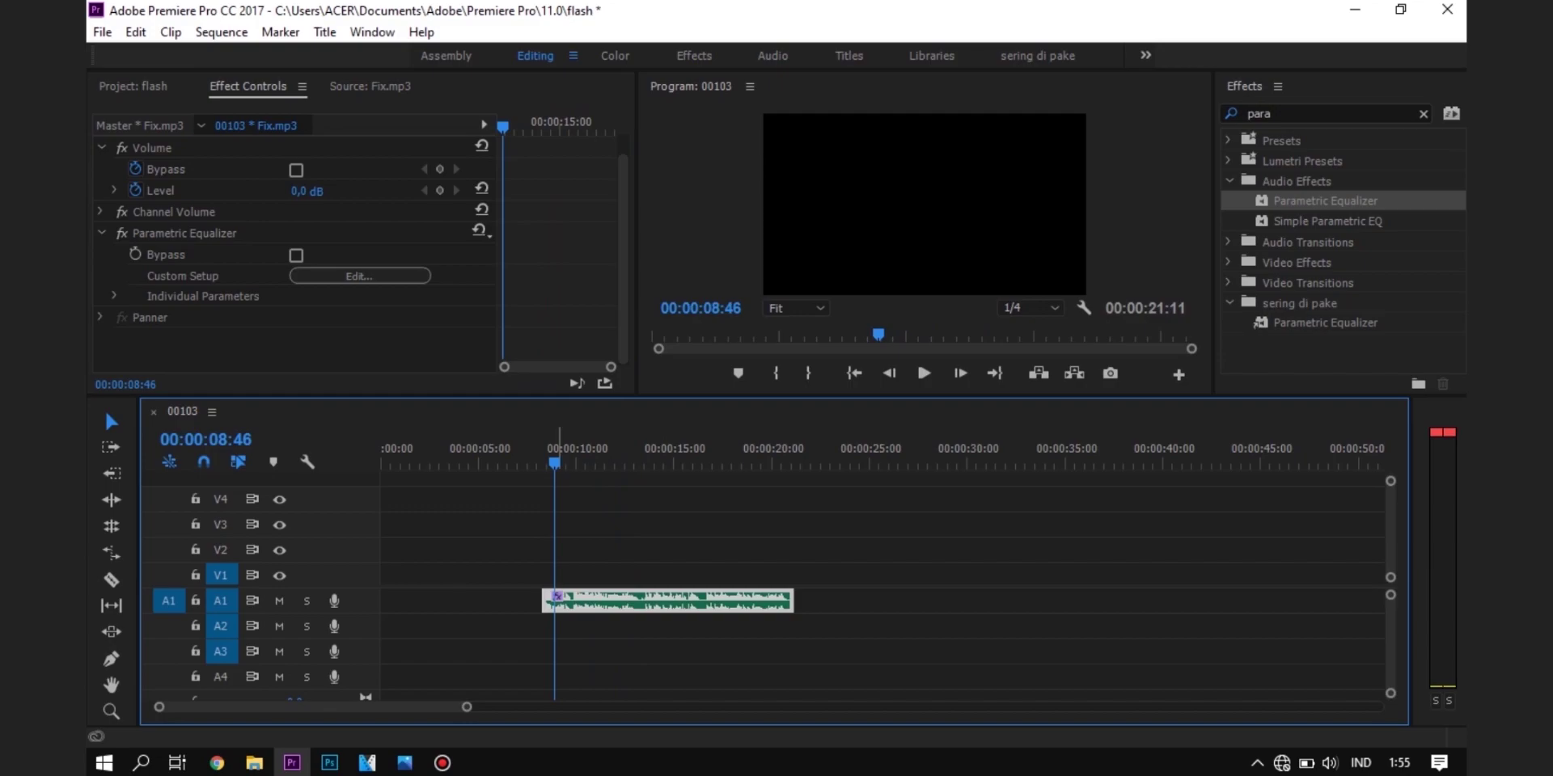
- Find the Bass audio effect and add it to the Fix.mp3 clip alongside the equalizer
click(1294, 114)
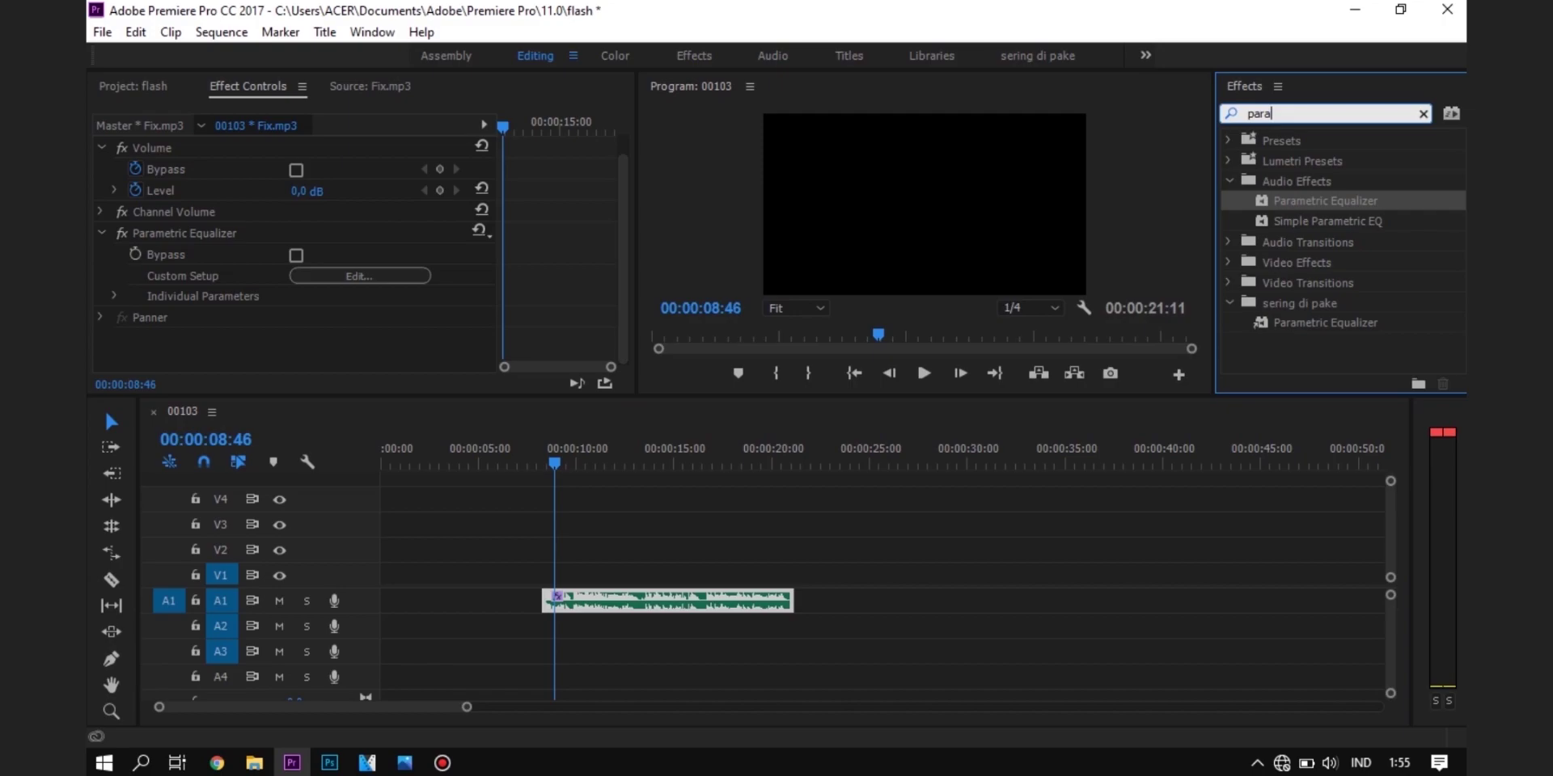
key(BackSpace)
text(bass)
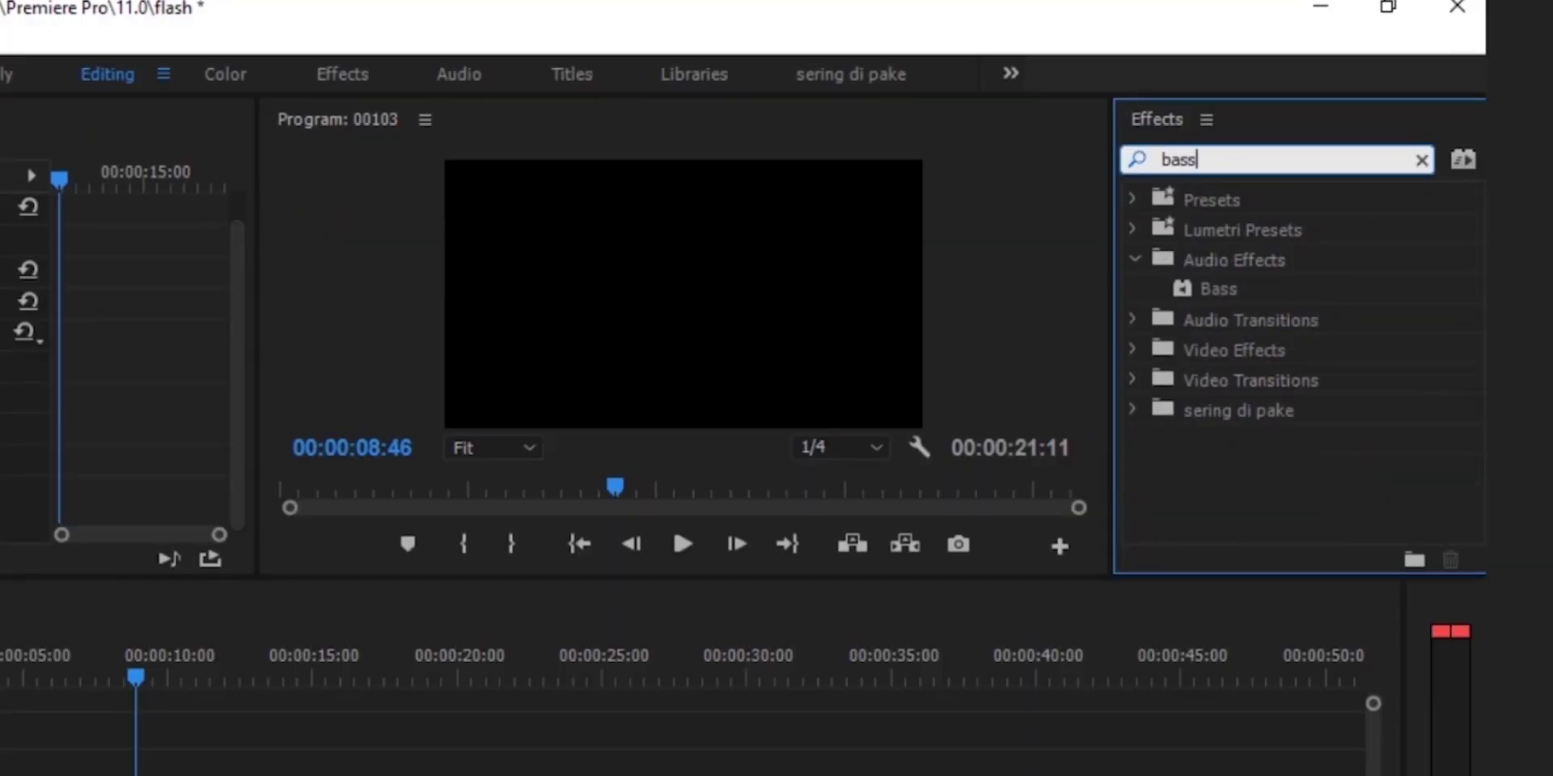
click(1219, 289)
drag(1218, 288, 595, 601)
drag(623, 234, 622, 284)
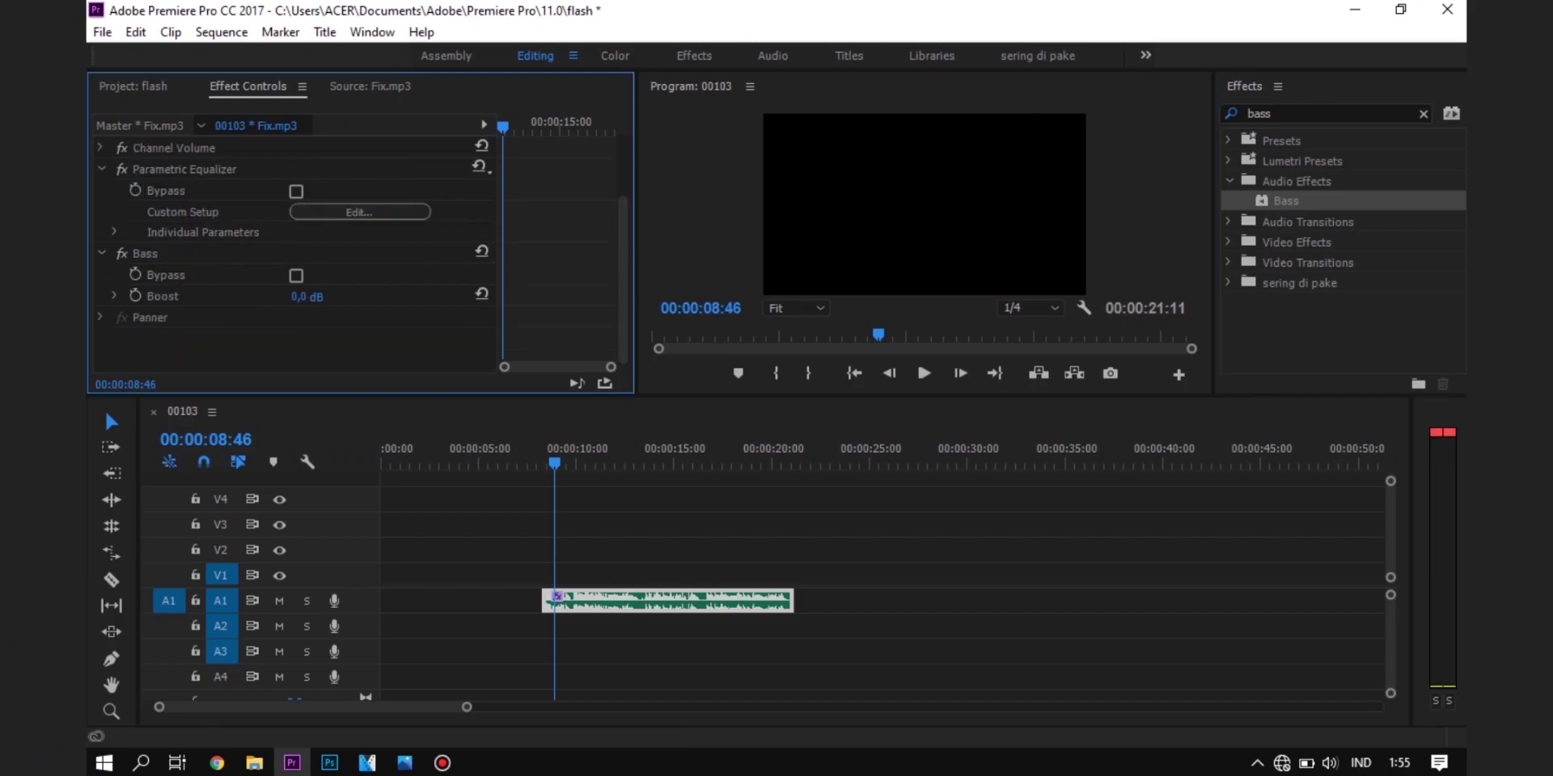
- Set the Bass effect's Boost to 5 dB
click(162, 296)
click(307, 297)
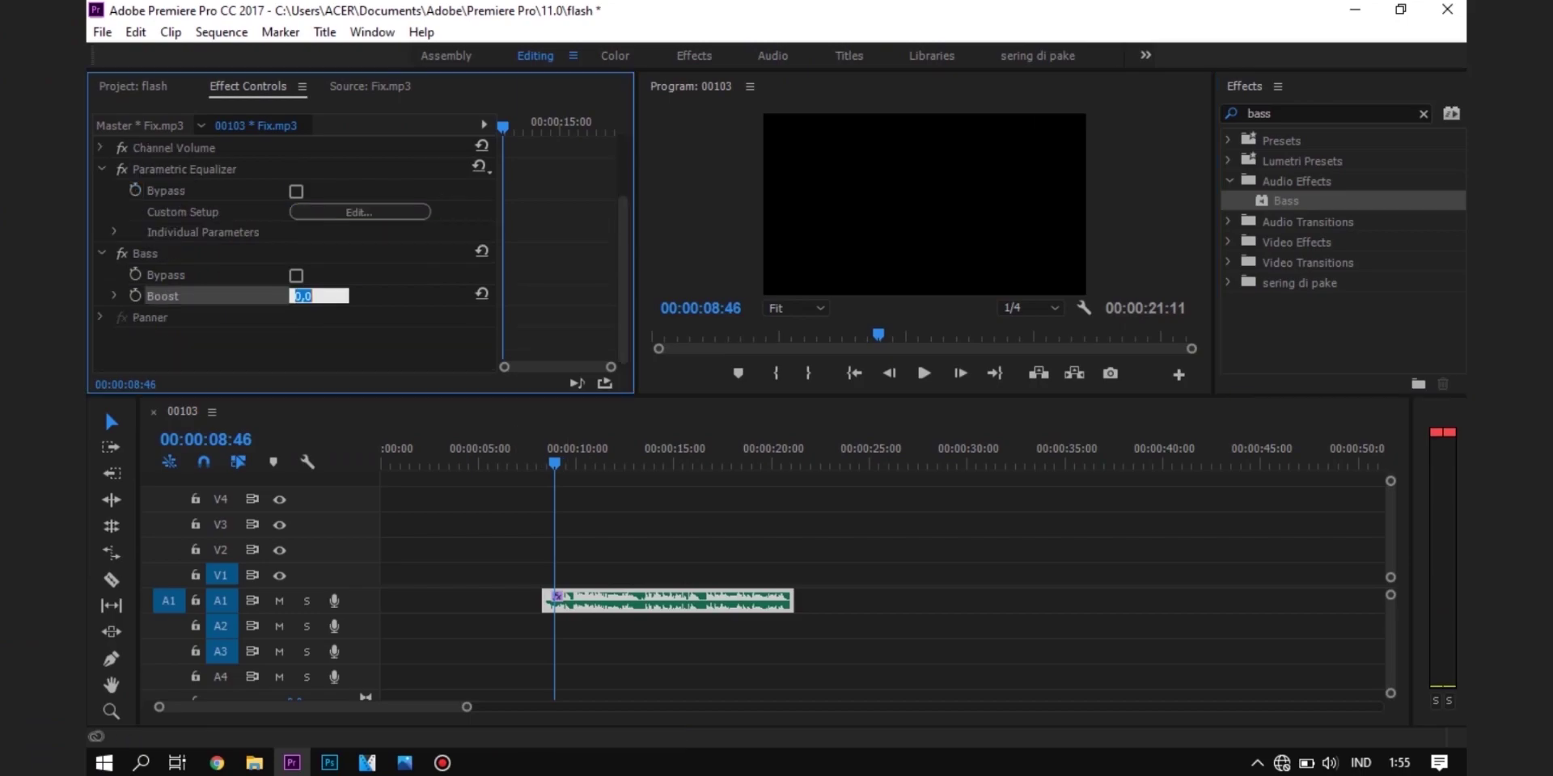
text(5)
key(Return)
- Play the bass-boosted clip from 00:00:08:05 and stop it at 00:00:13:14
drag(553, 463, 539, 463)
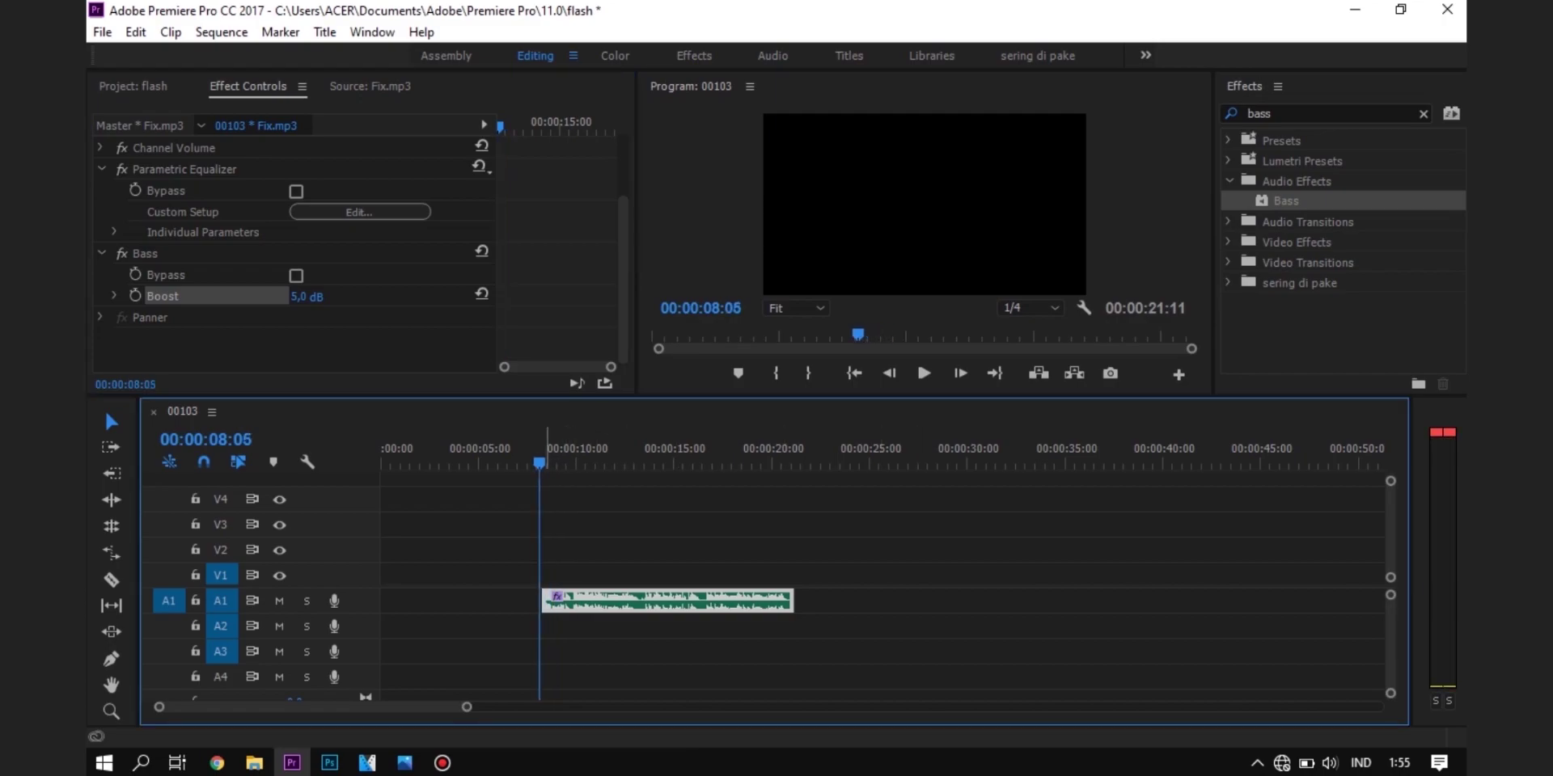
key(space)
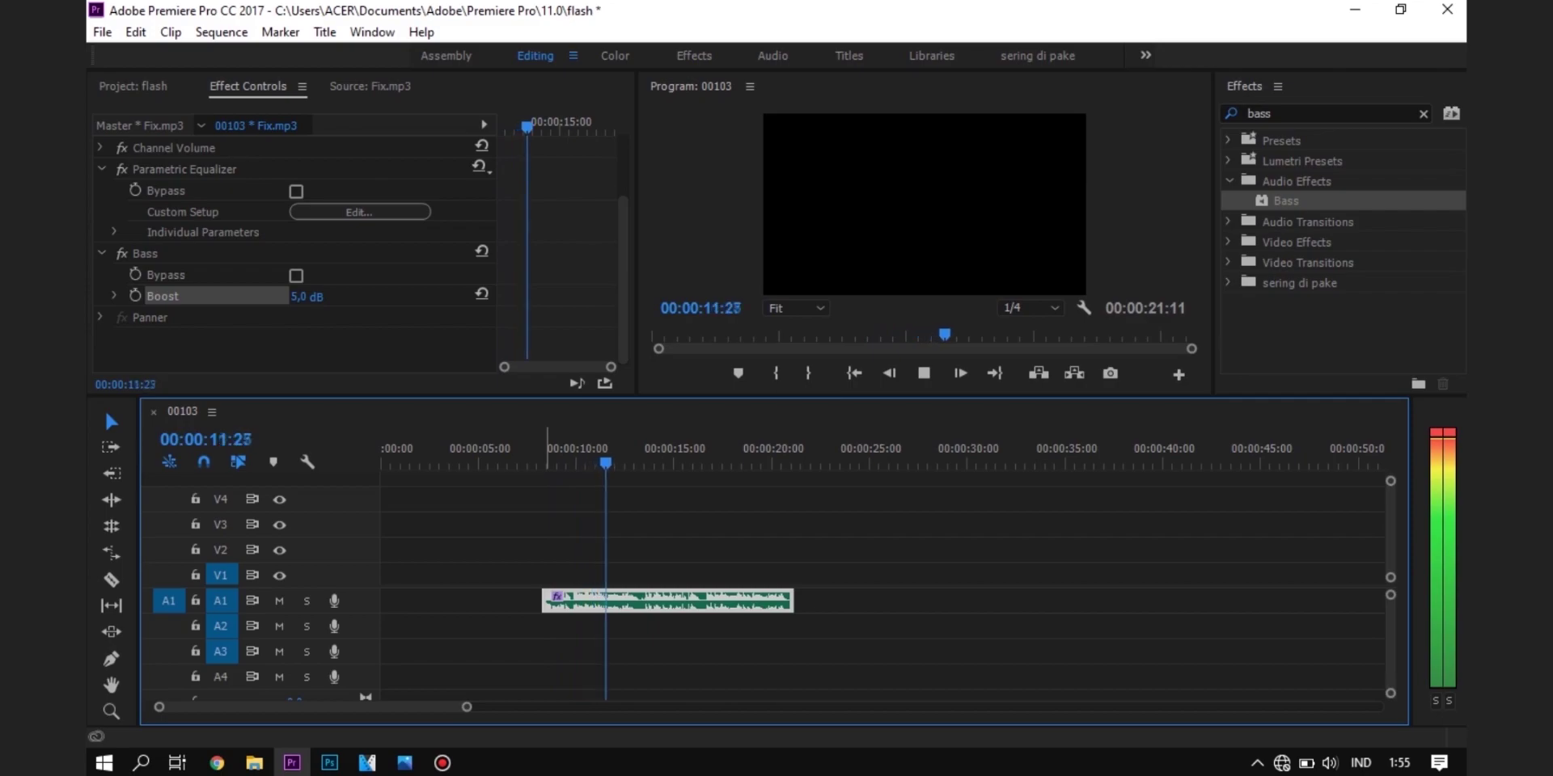
key(space)
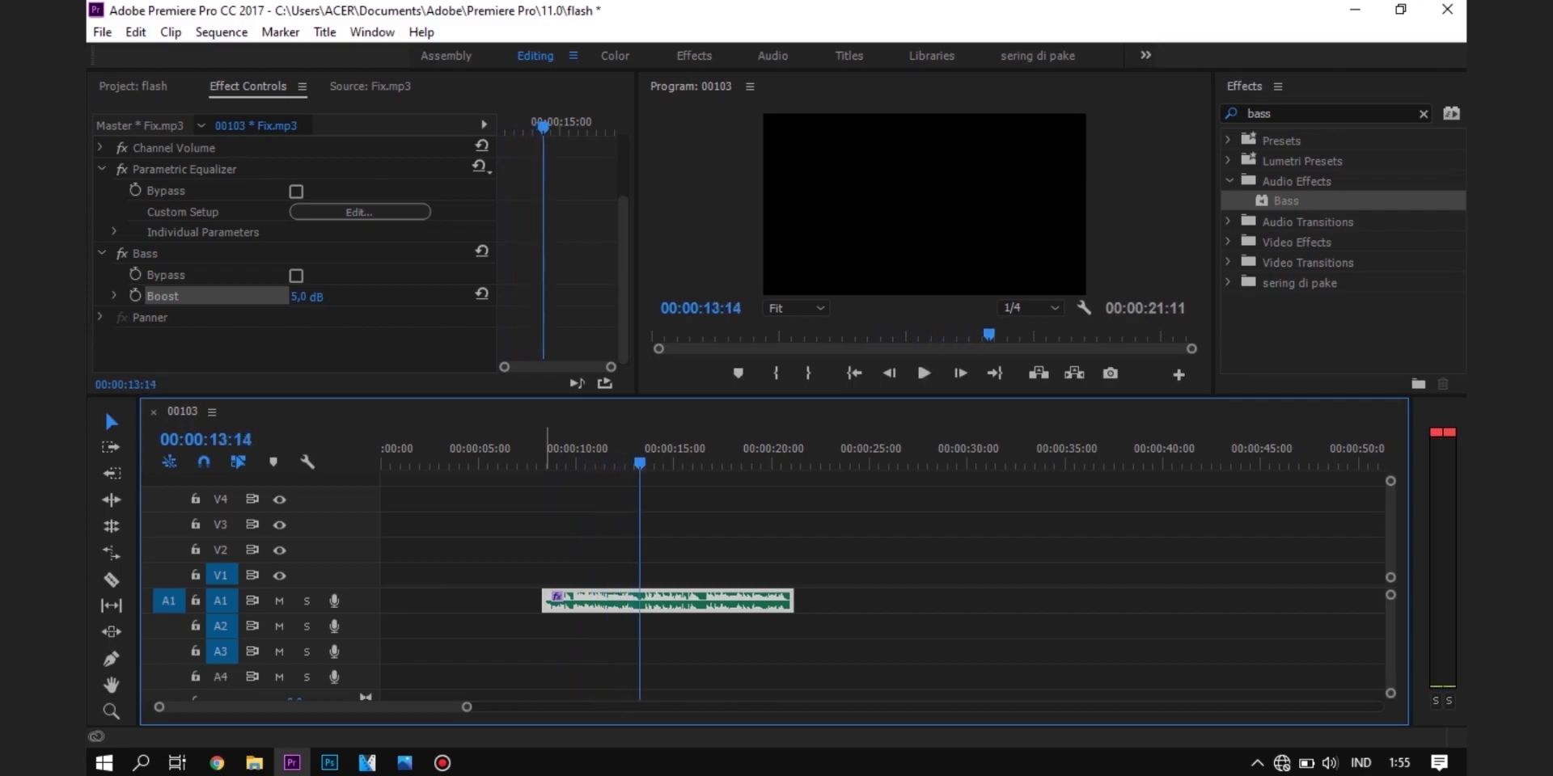
- Review the Parametric Equalizer's curve and gain settings in its effect editor, then close it
click(360, 211)
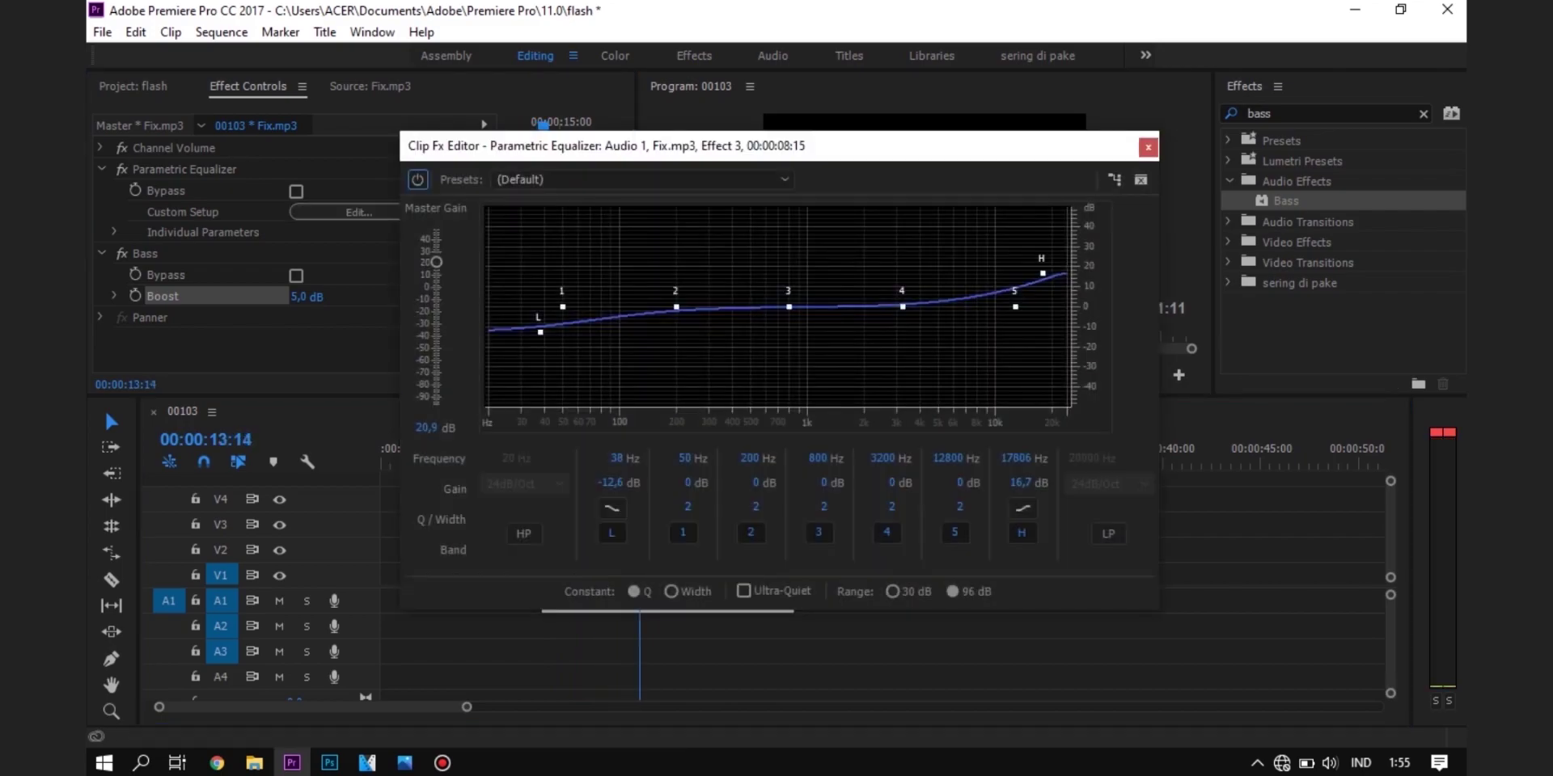
click(1148, 146)
click(360, 212)
click(1148, 146)
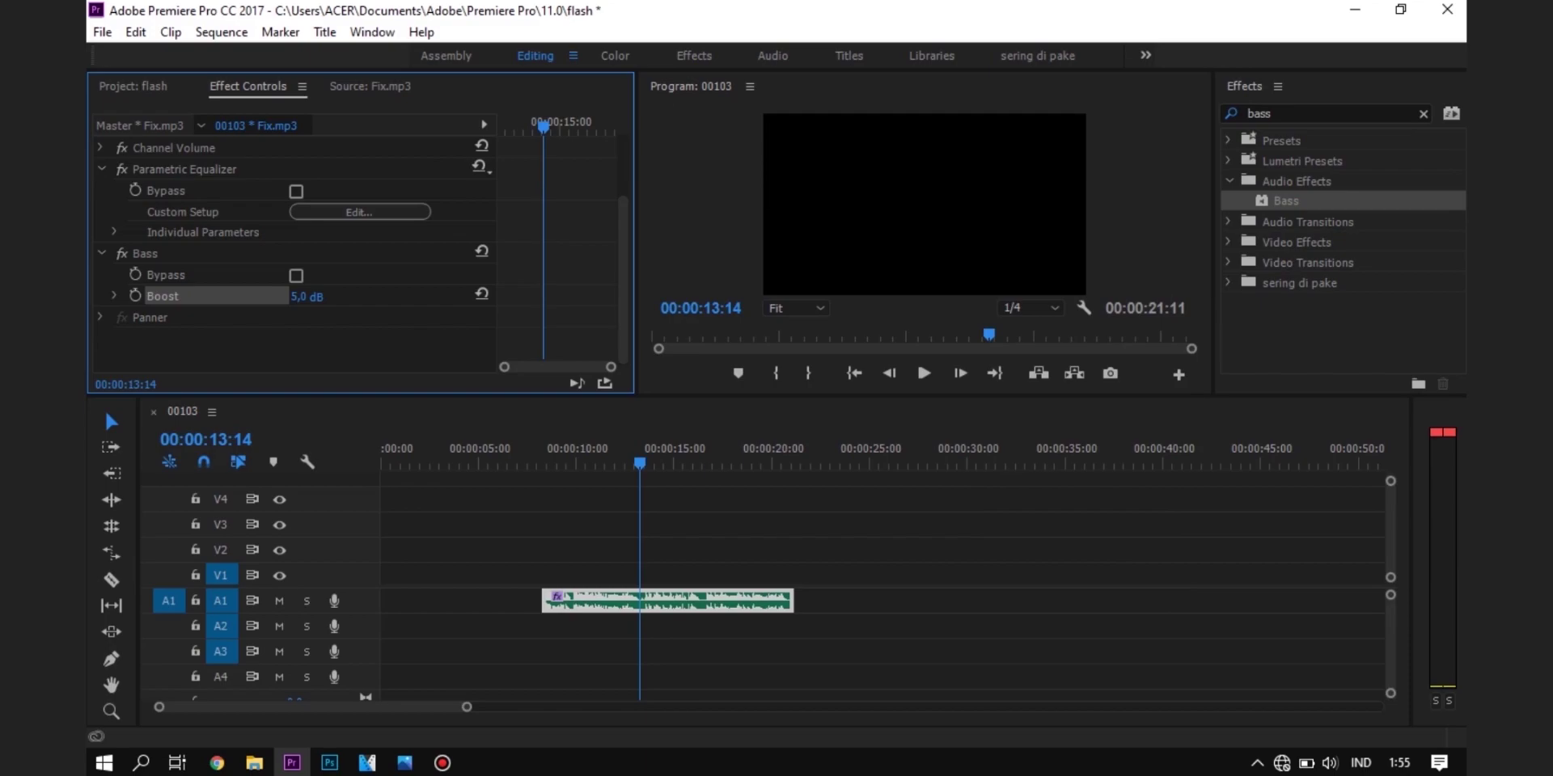
- Delete both the Parametric Equalizer and Bass effects from the Fix.mp3 clip
click(243, 169)
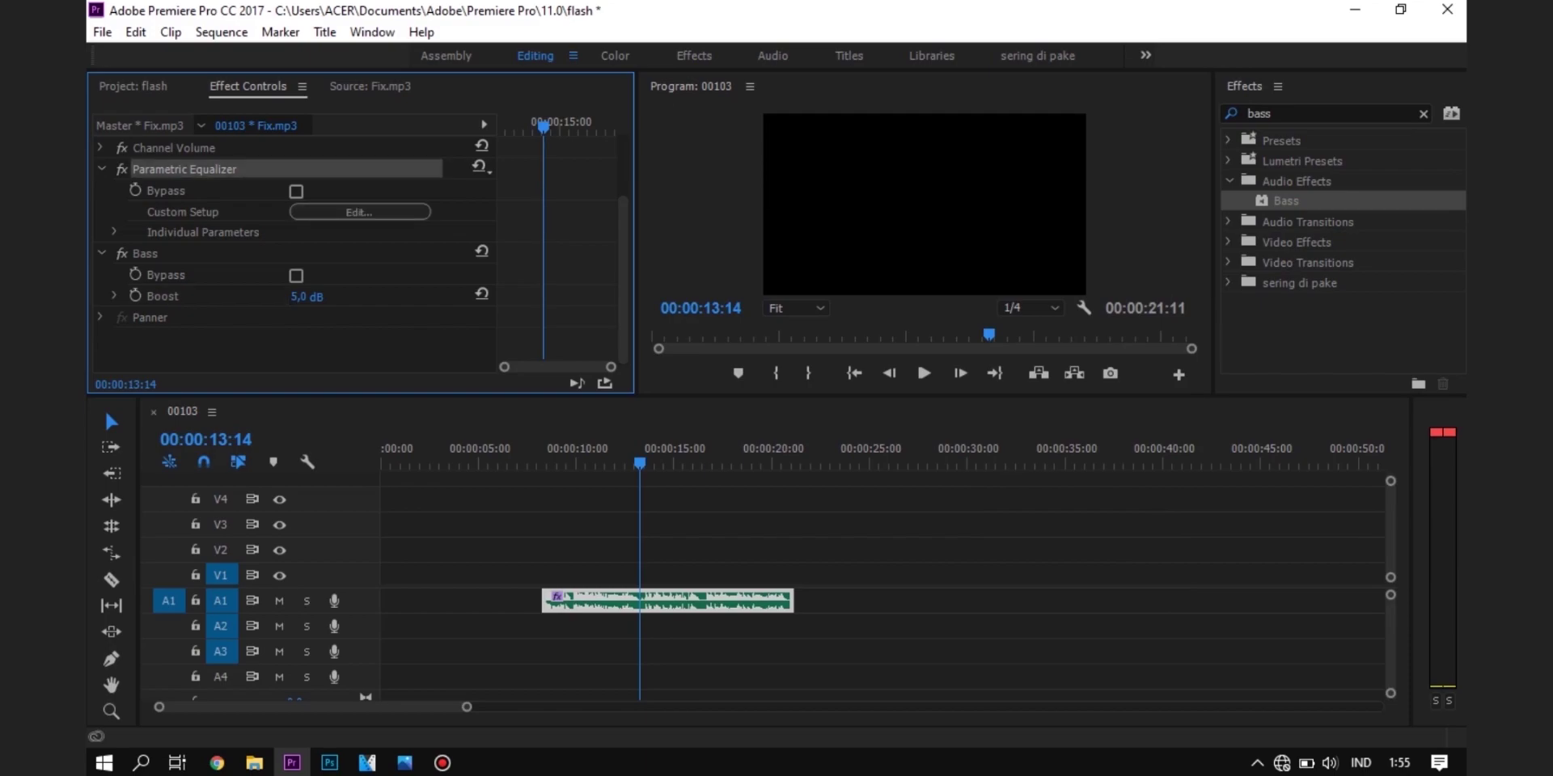
ctrl+click(235, 253)
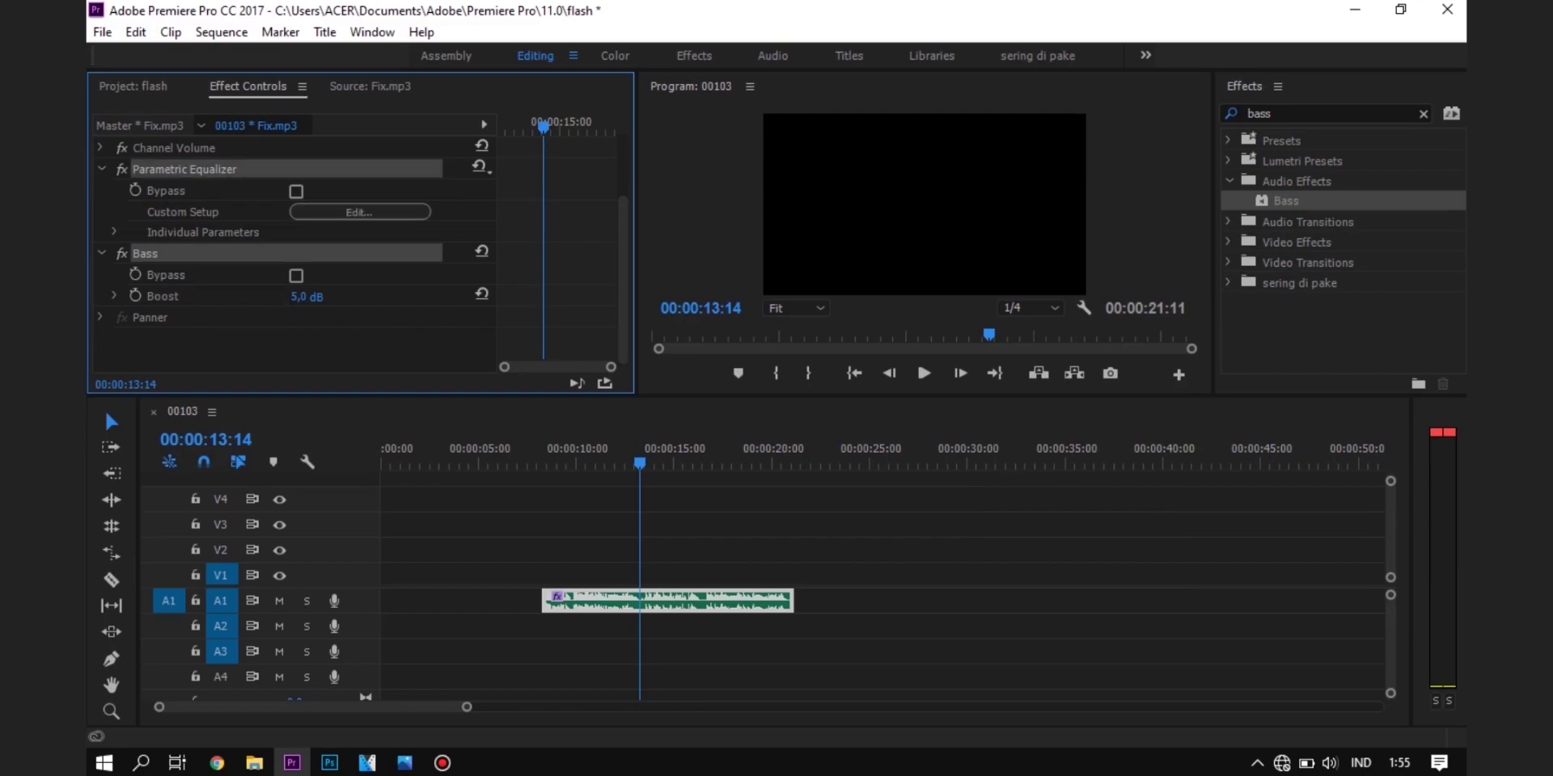
key(Delete)
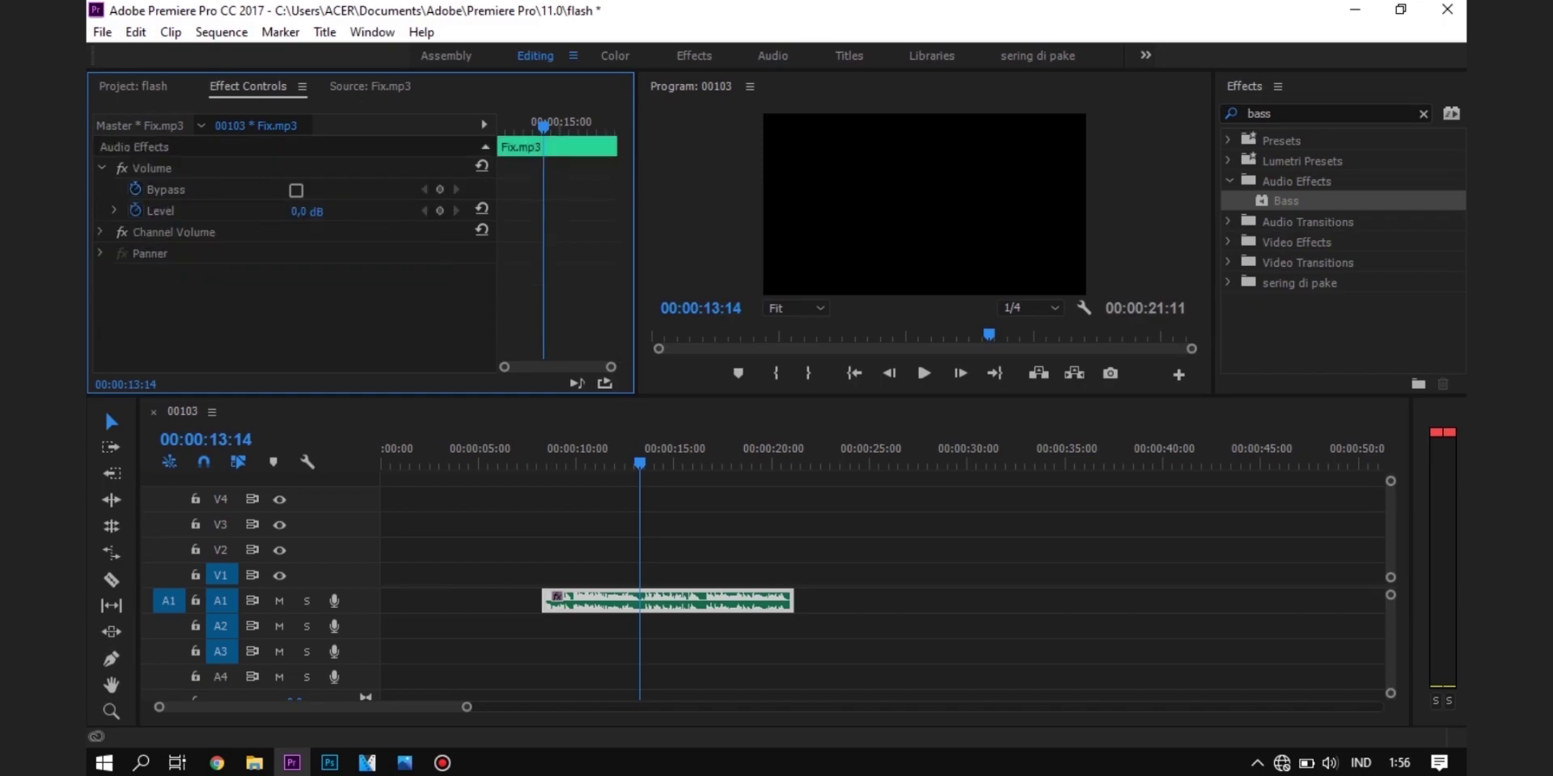
- Search the effects for "para" and apply a fresh Parametric Equalizer to the Fix.mp3 clip
click(1424, 114)
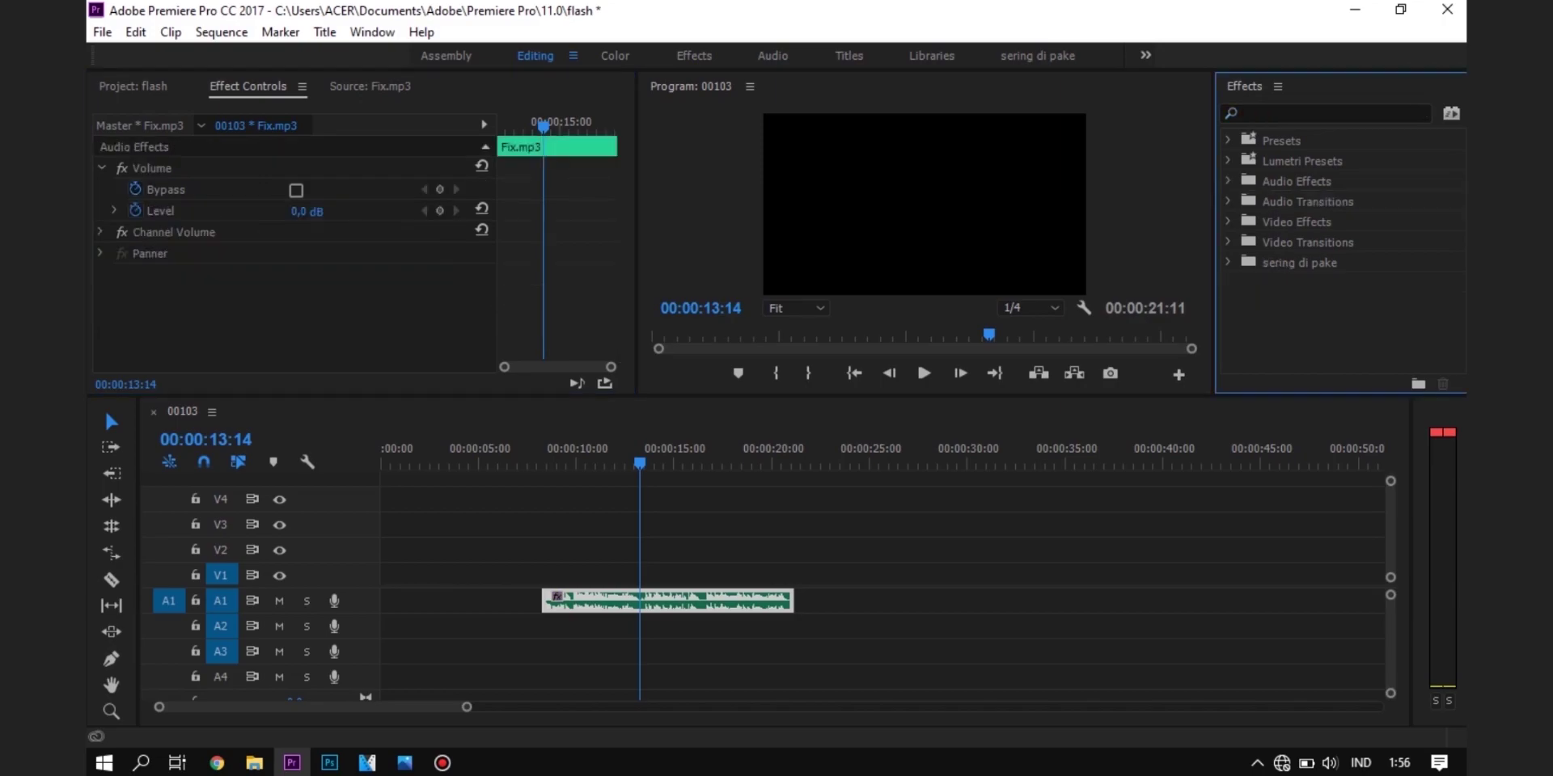
click(1326, 114)
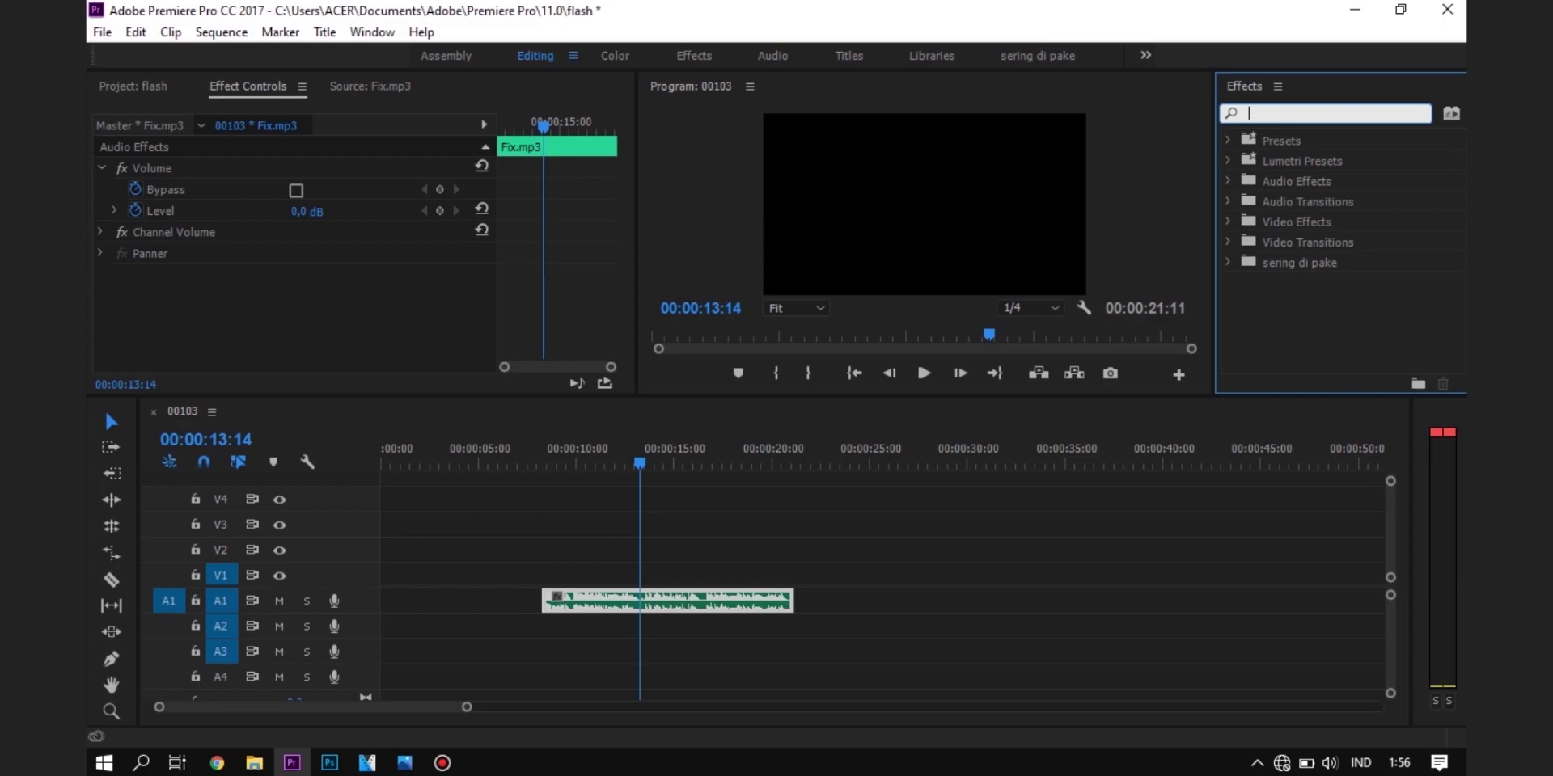
text(para)
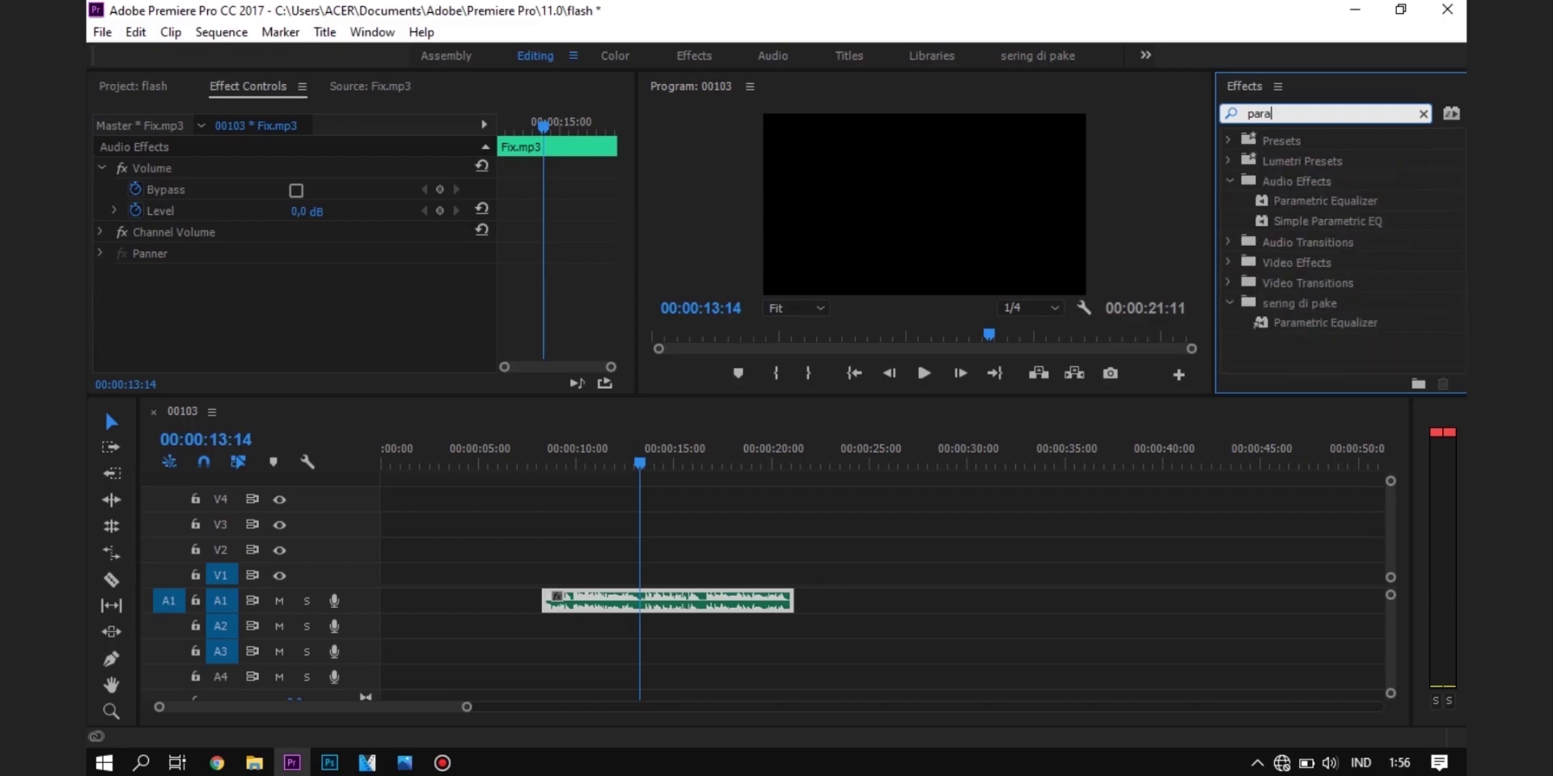
click(1328, 220)
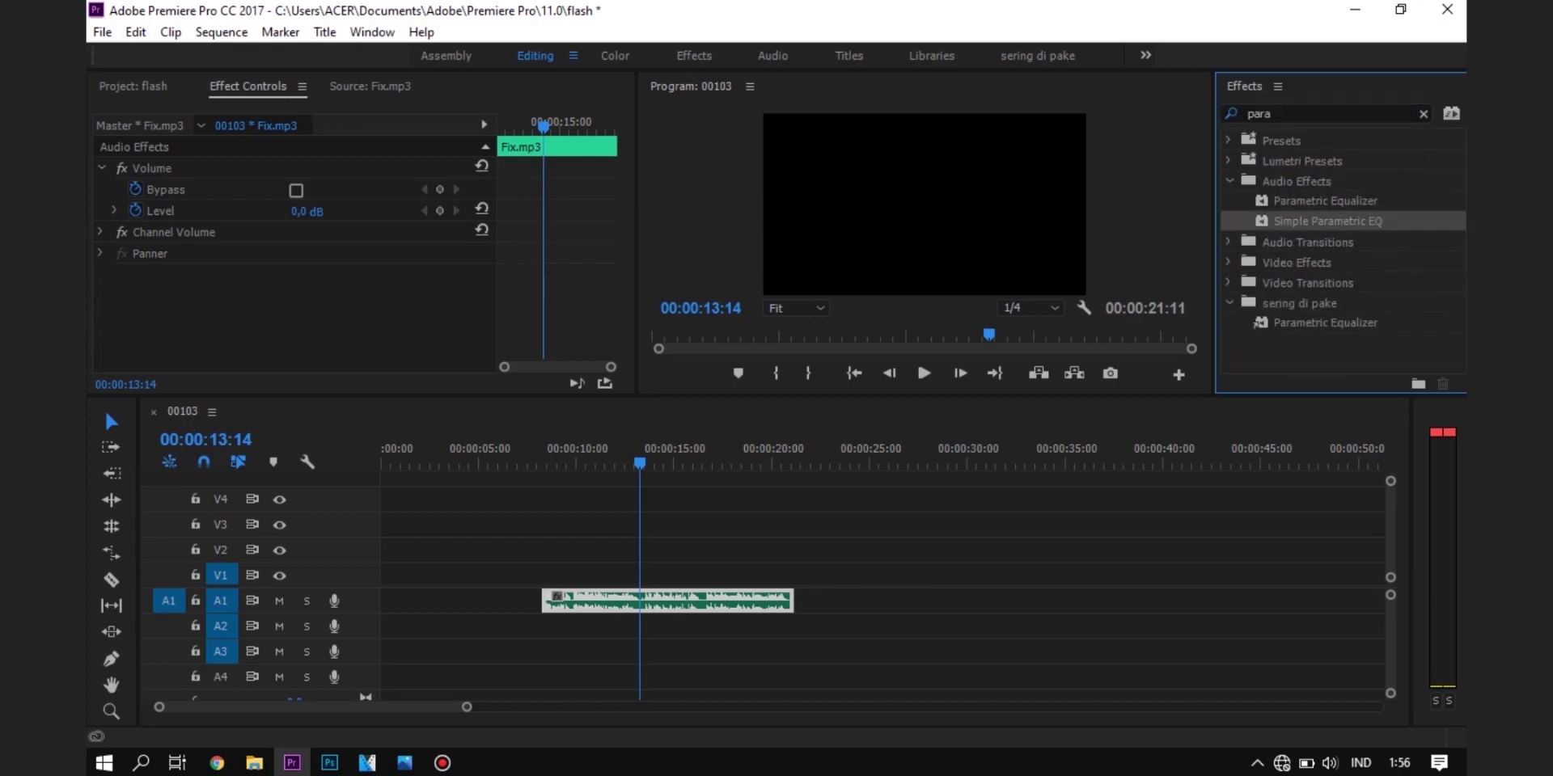
click(1325, 201)
drag(1325, 201, 618, 601)
- Search the effects for "multiba" and apply the non-obsolete MultiBandCompressor to the Fix.mp3 clip
click(1294, 114)
key(BackSpace)
key(BackSpace)
key(BackSpace)
key(BackSpace)
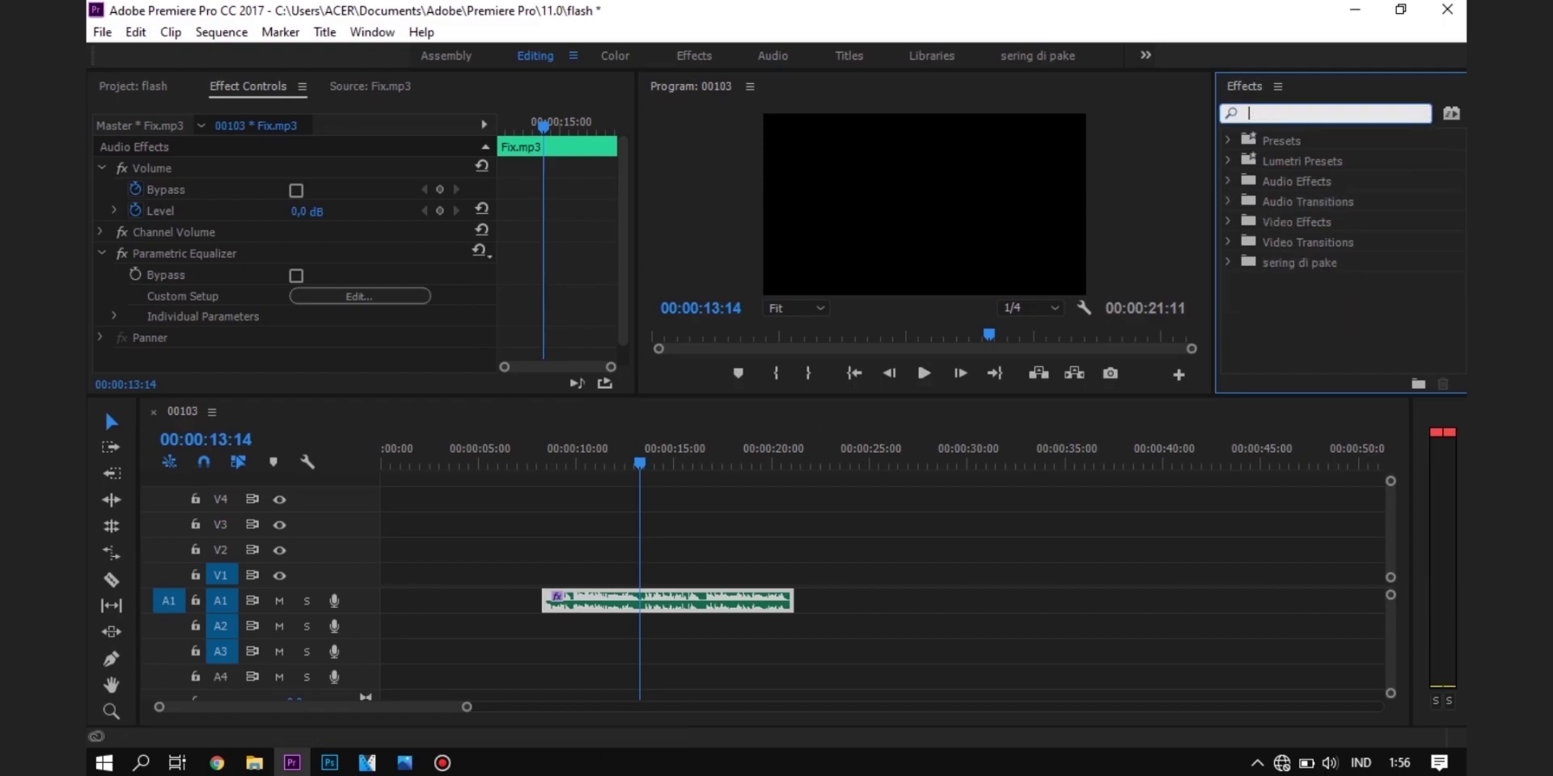
text(mul)
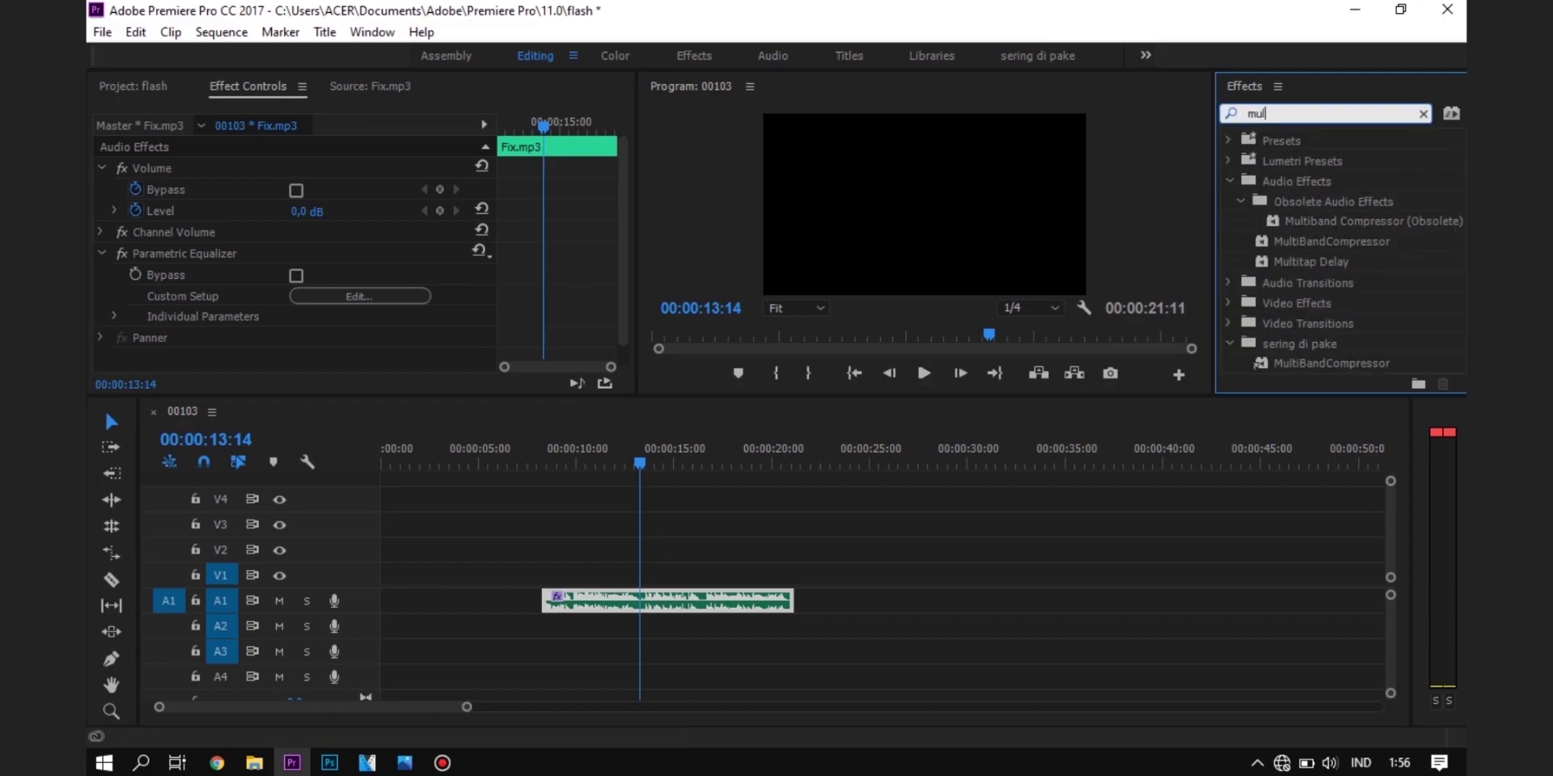
text(tiba)
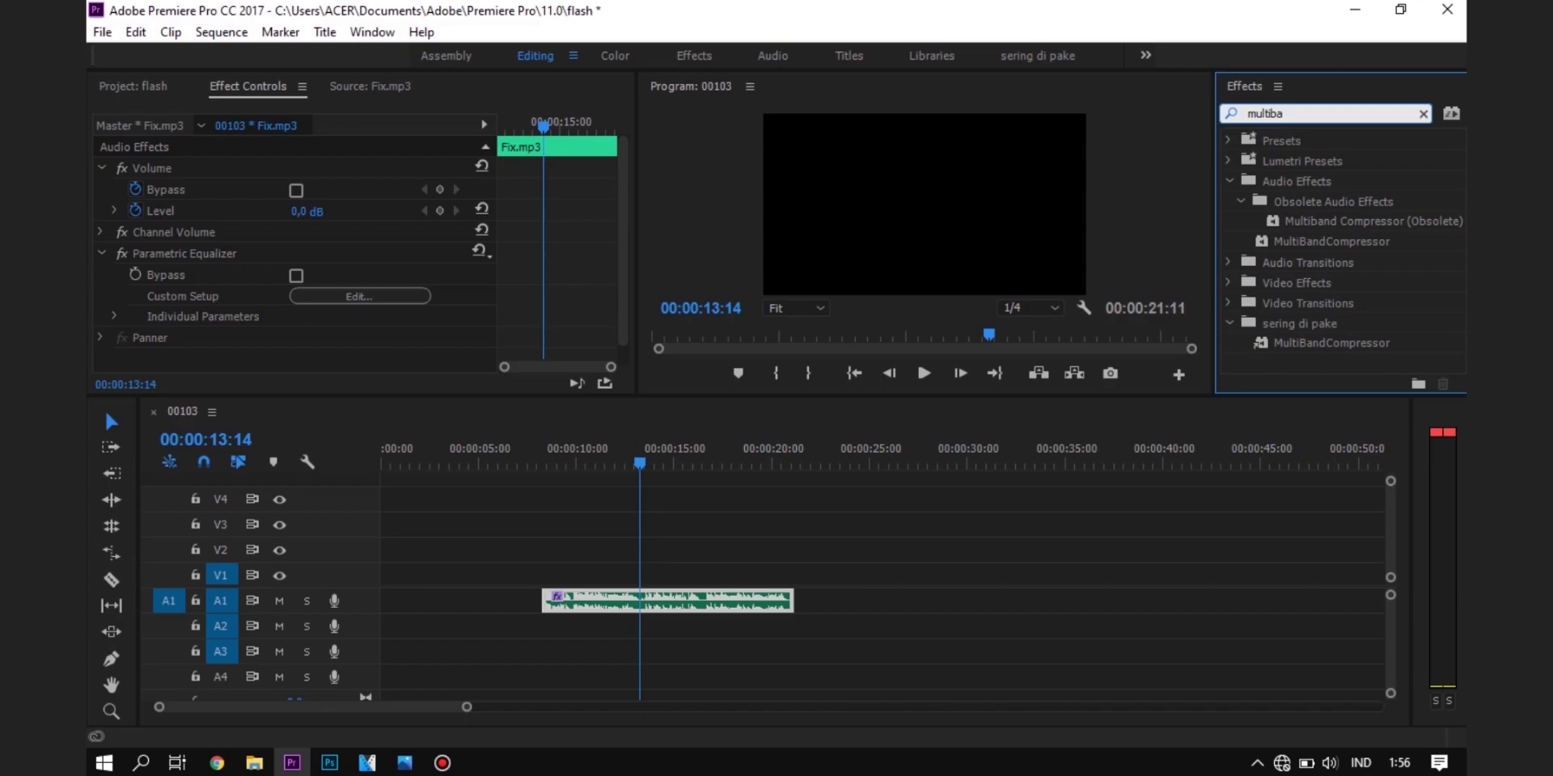
click(1331, 242)
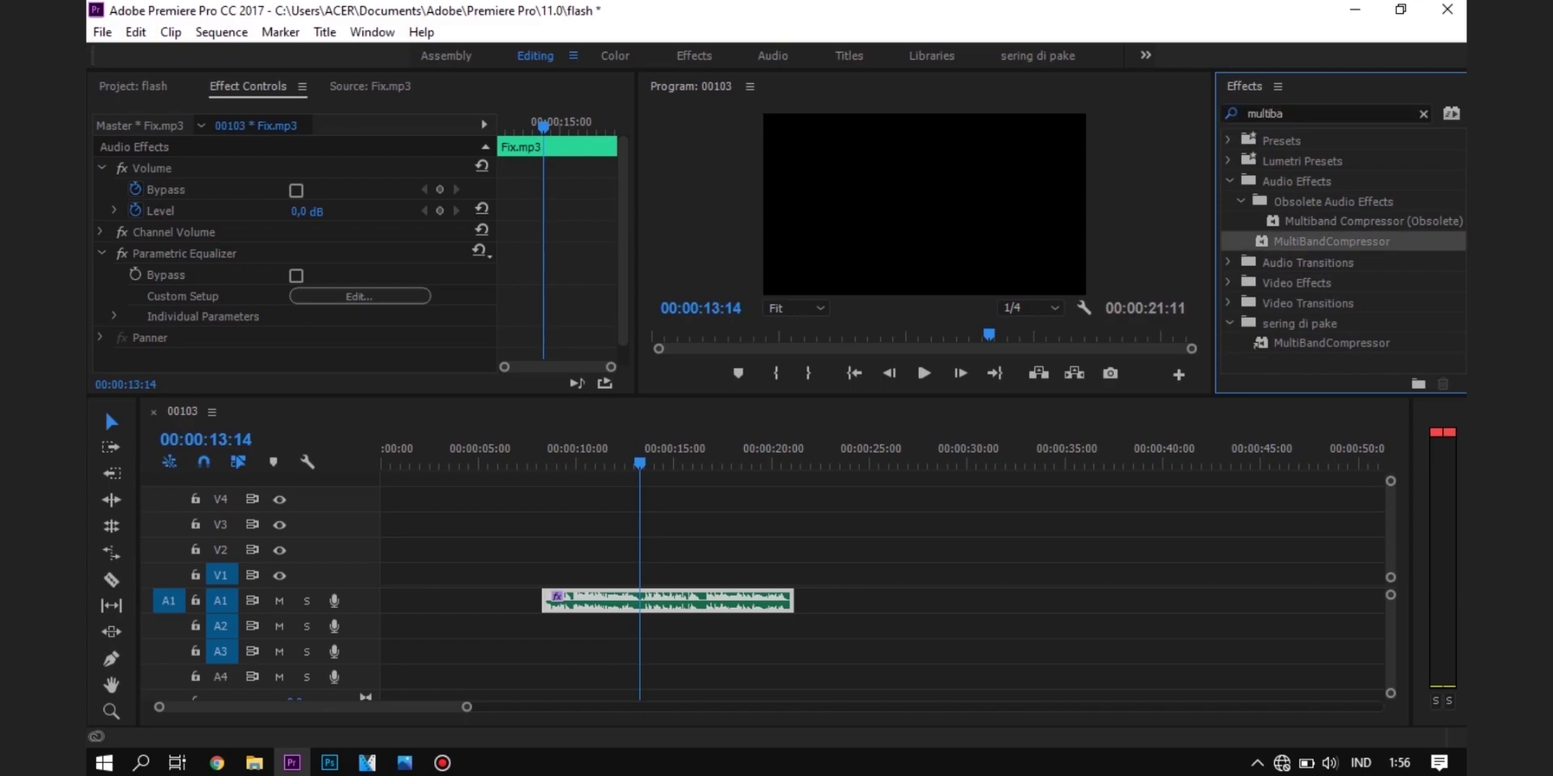
drag(1332, 241, 615, 601)
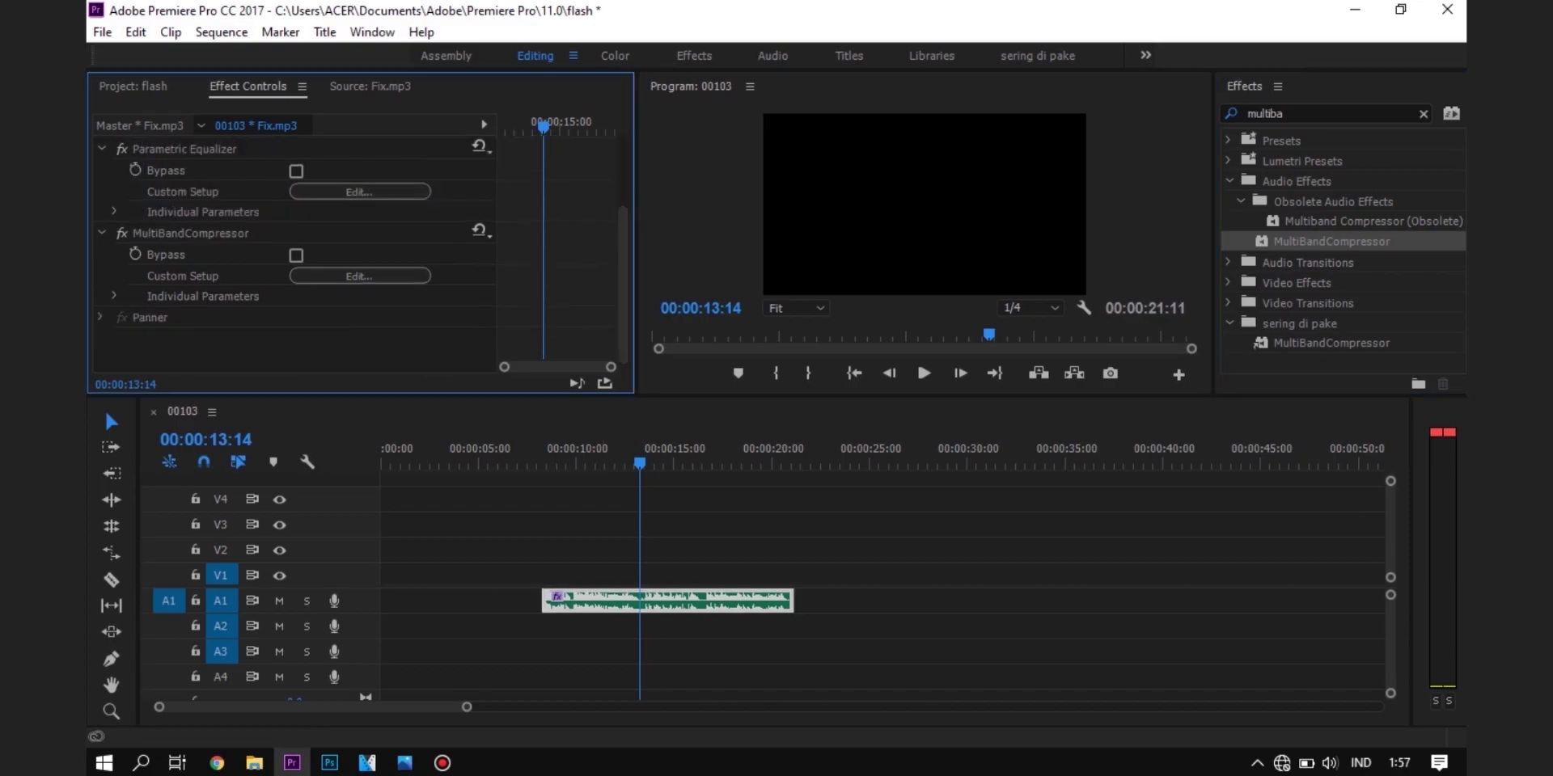
- Choose the Walkie Talkie preset in the MultiBandCompressor's effect editor and close the editor
scroll(360, 287, down, 3)
click(360, 287)
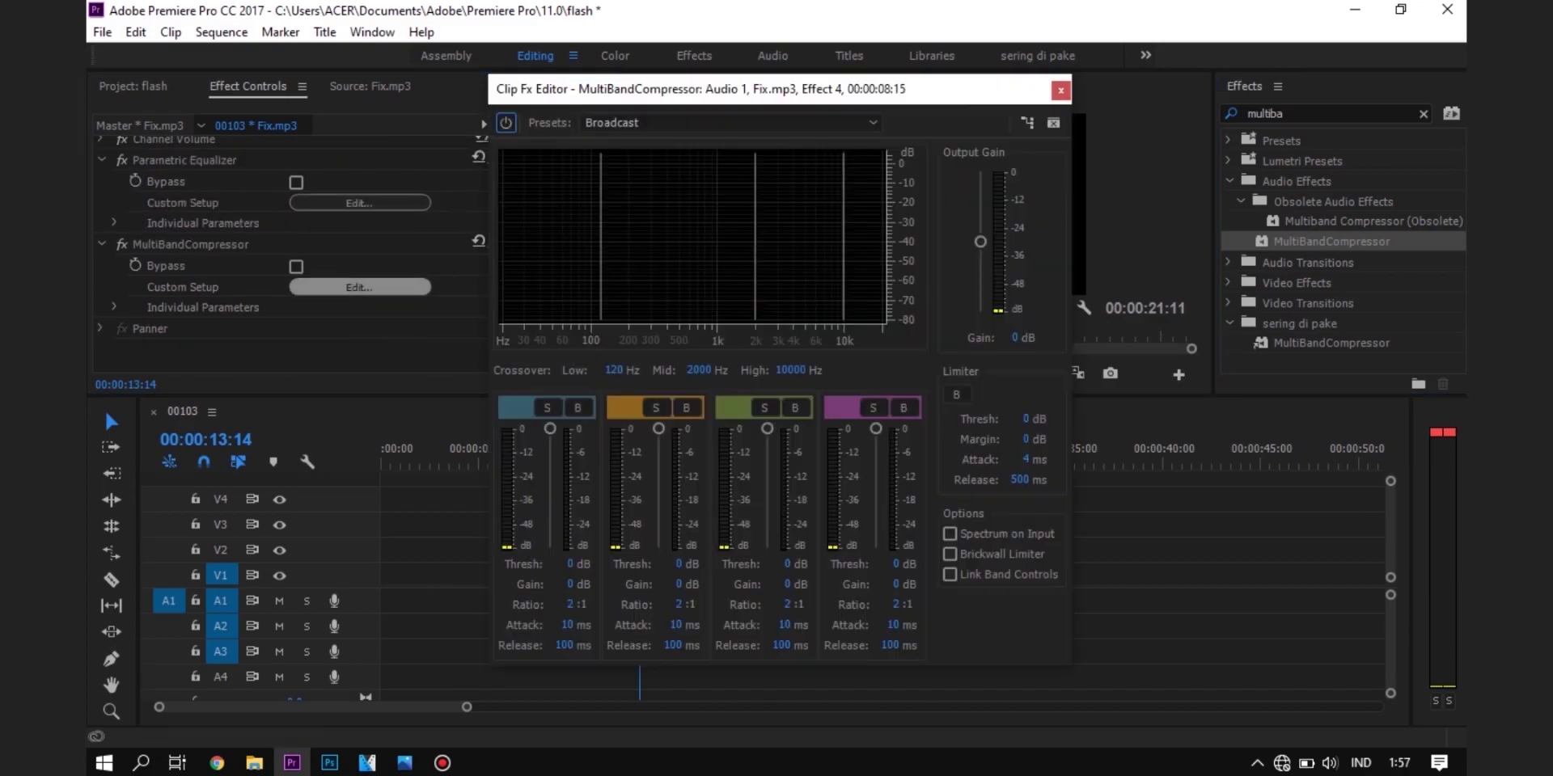
click(639, 122)
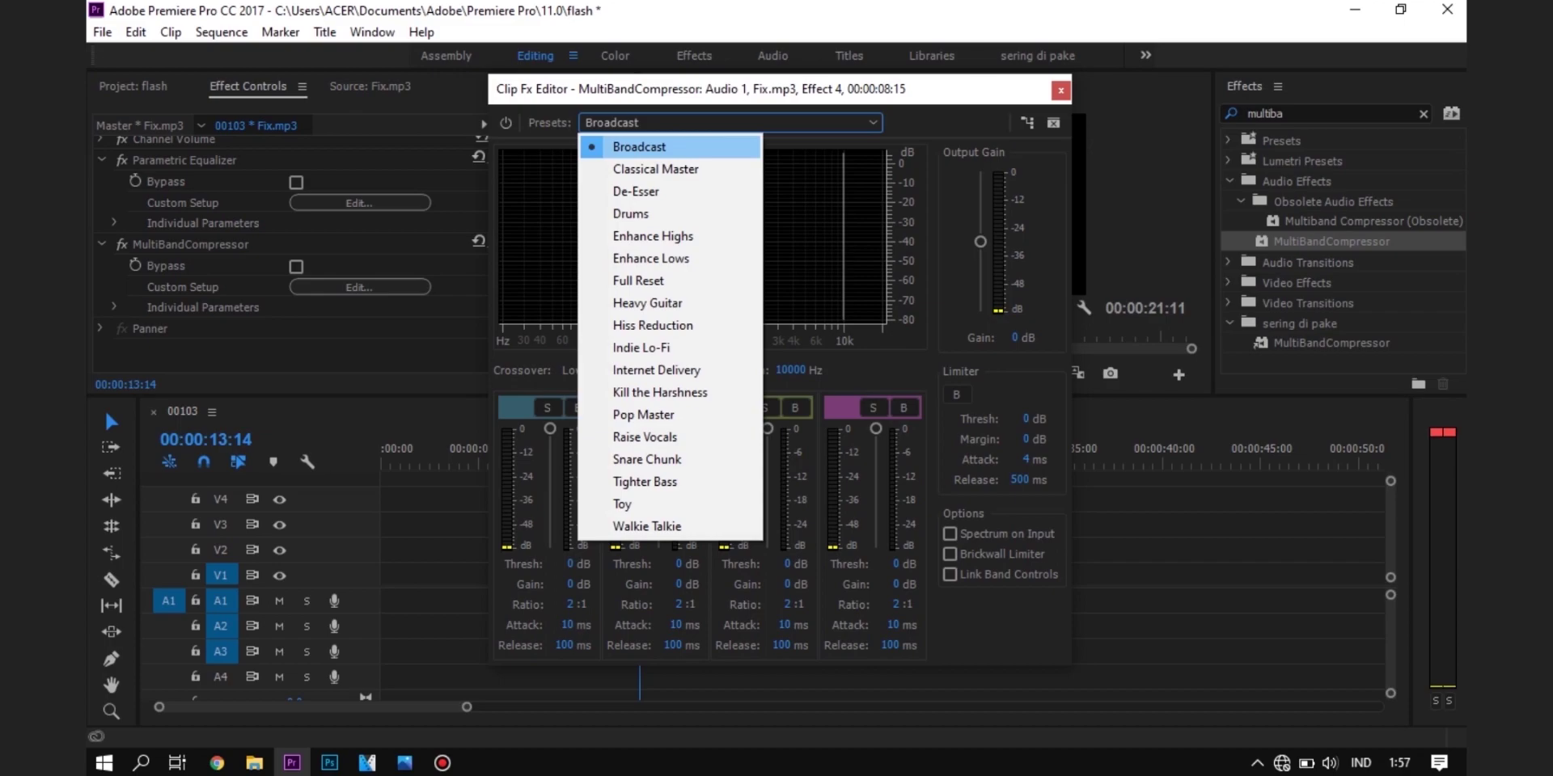
key(Down)
key(Down)
key(Down)
key(Down)
key(Down)
key(Down)
key(Down)
key(Down)
key(Down)
key(Down)
key(Down)
key(Down)
key(Down)
key(Return)
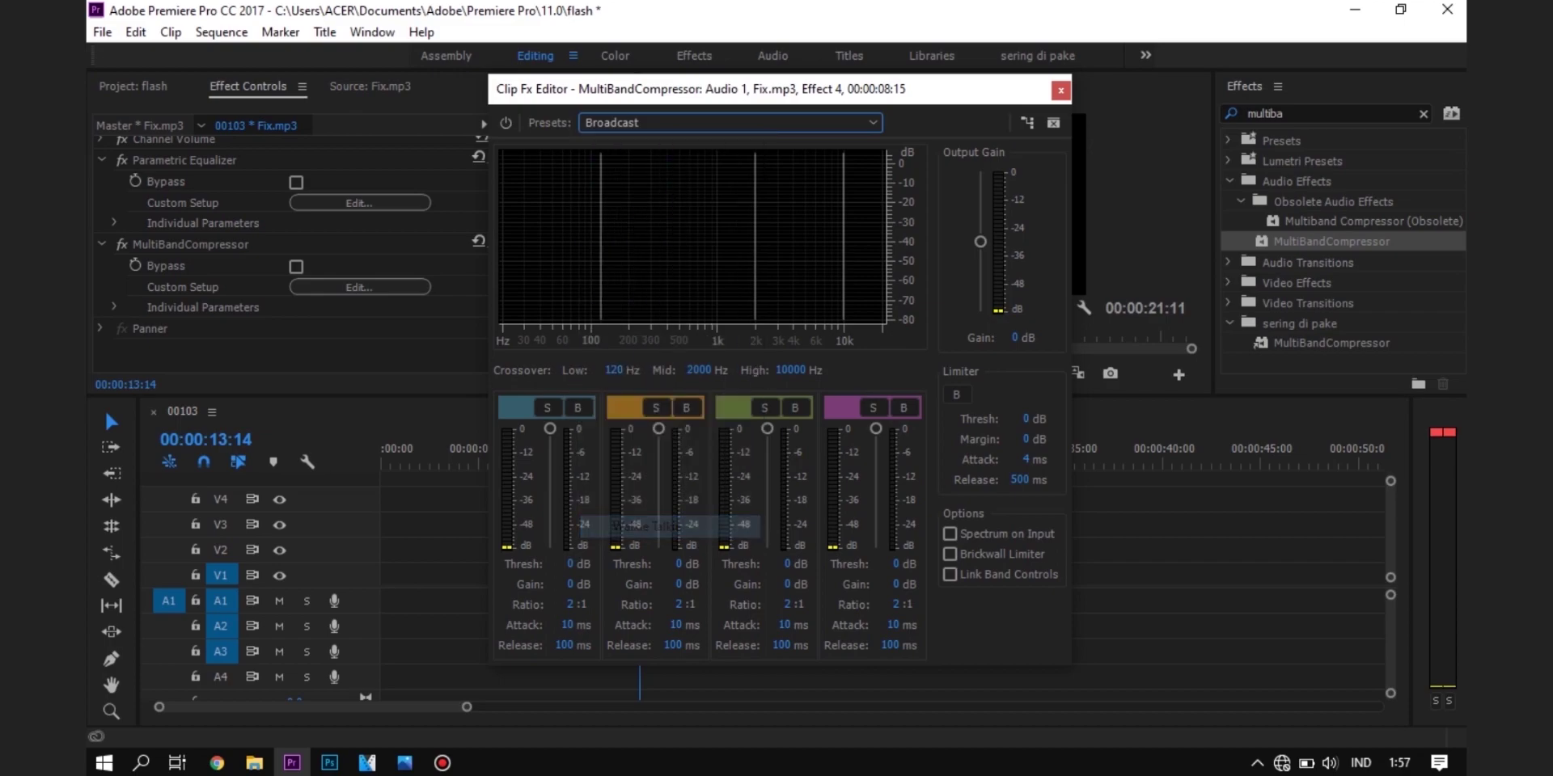
click(1061, 91)
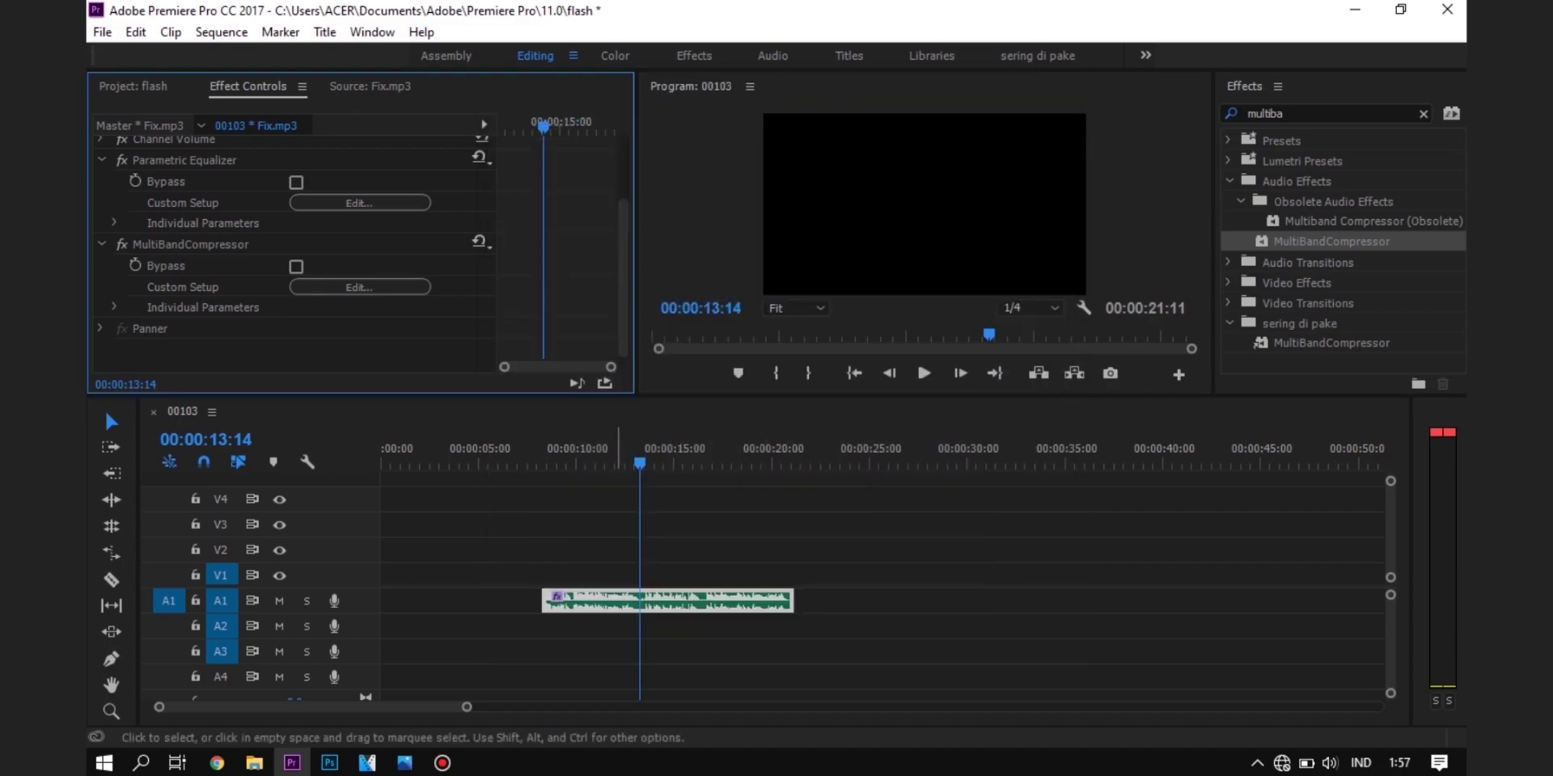
- Play the Fix.mp3 clip from its beginning, stop at 00:00:17:16, and return the playhead to 00:00:08:21
drag(639, 463, 542, 464)
key(space)
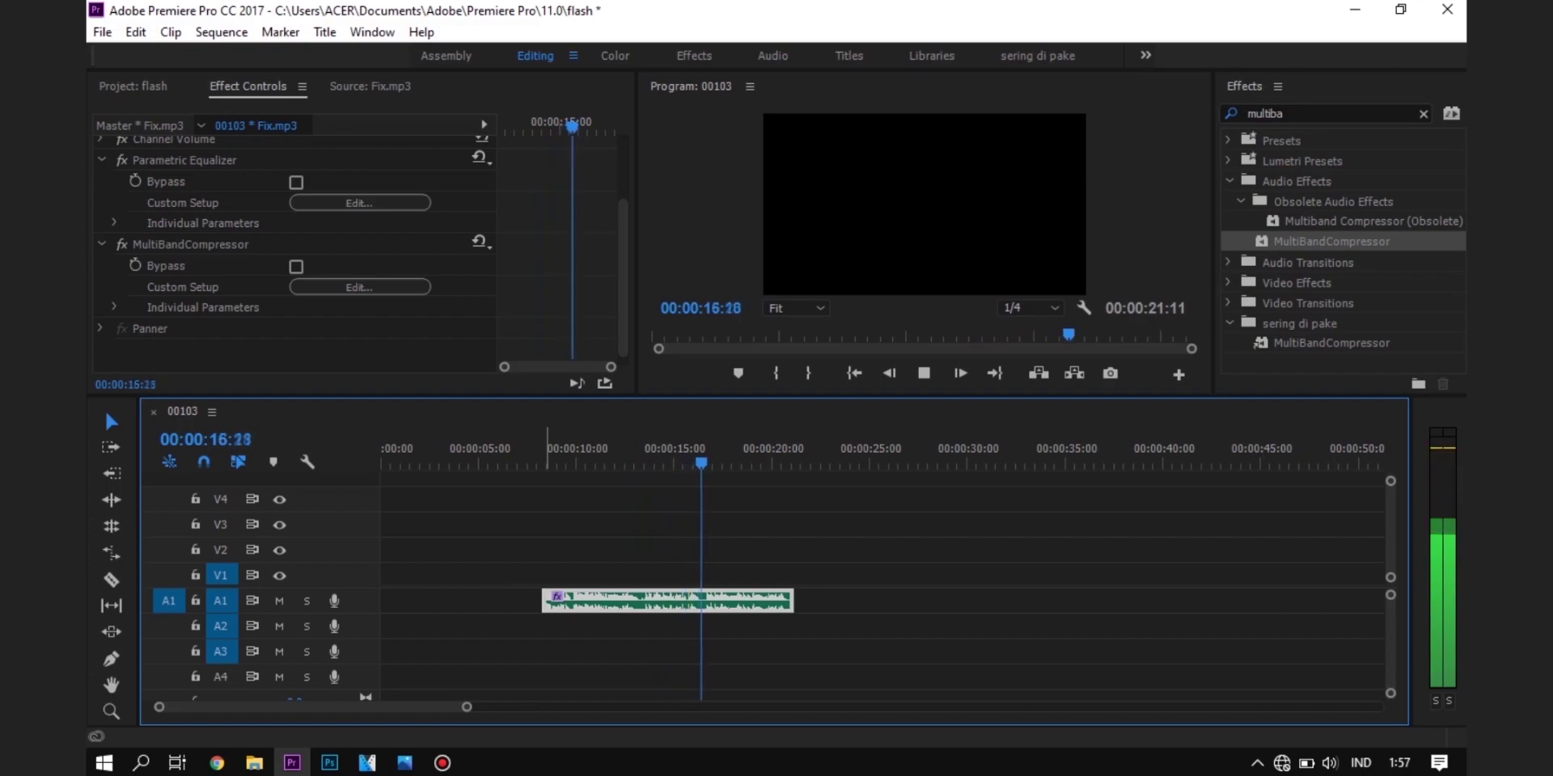
key(space)
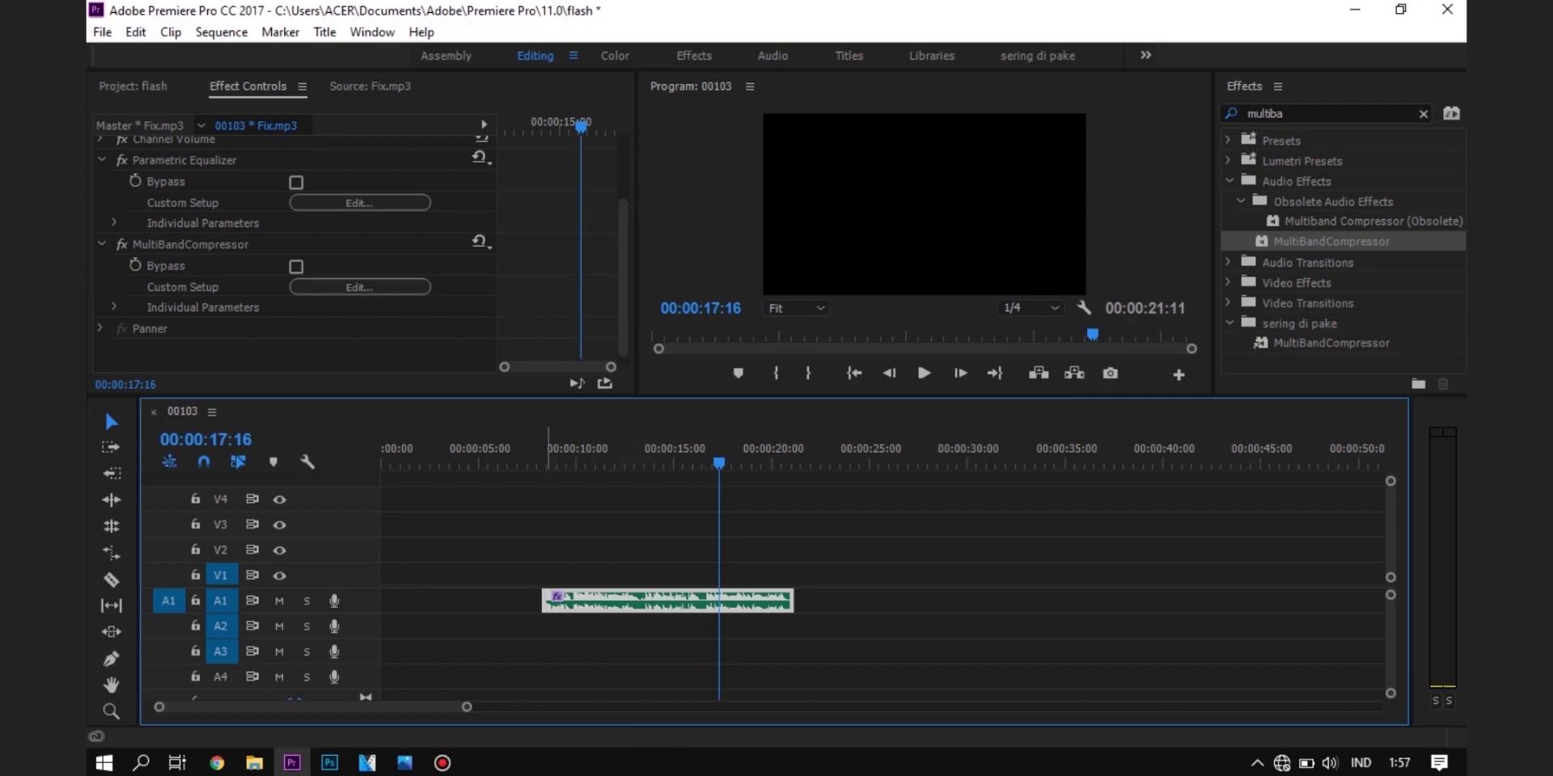
click(544, 453)
- Raise the Parametric Equalizer's H band to about 20 dB, L band to 6,6 dB and master gain to 10,3 dB, then close its editor
click(360, 203)
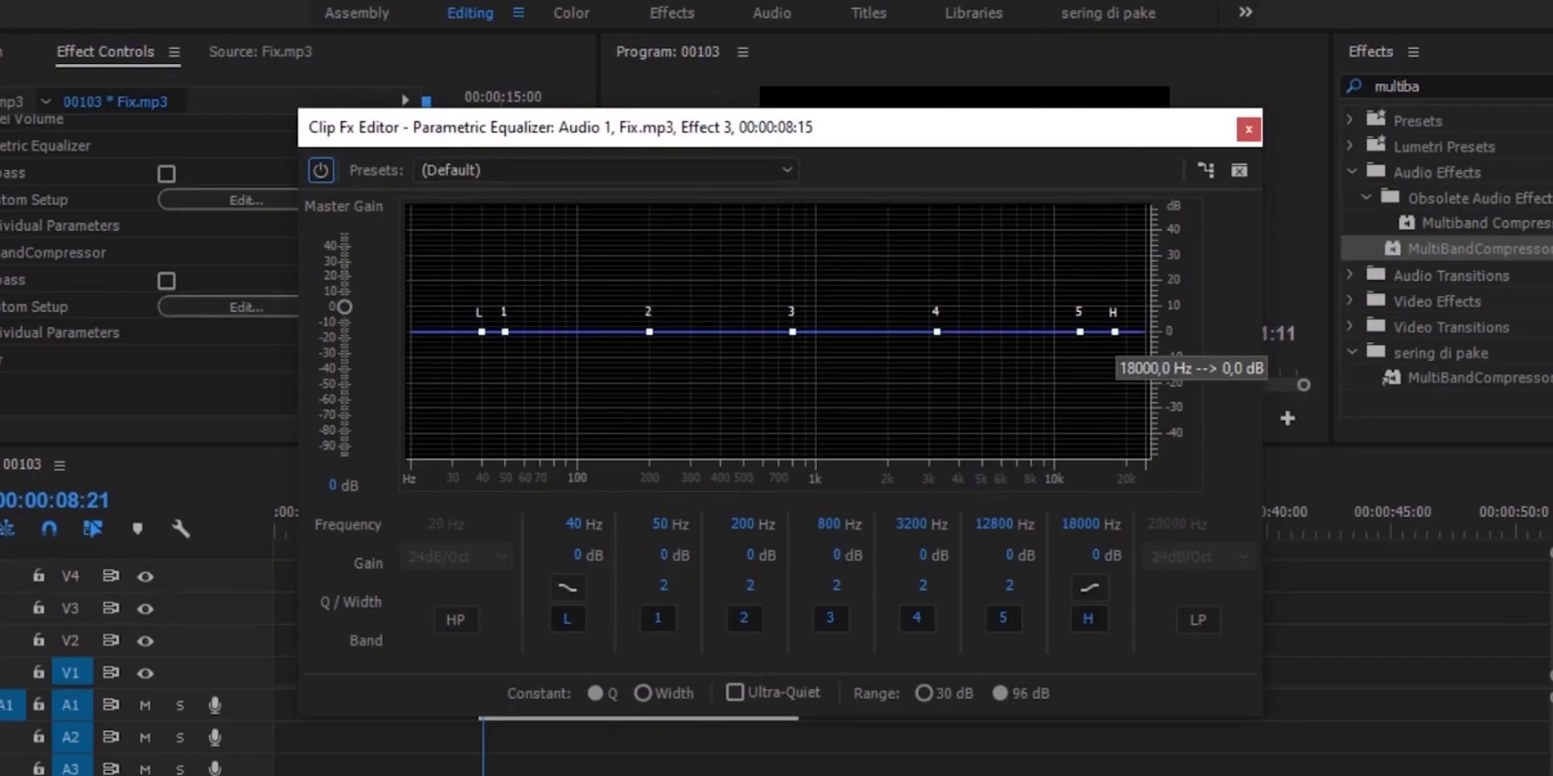
drag(1114, 332, 1115, 292)
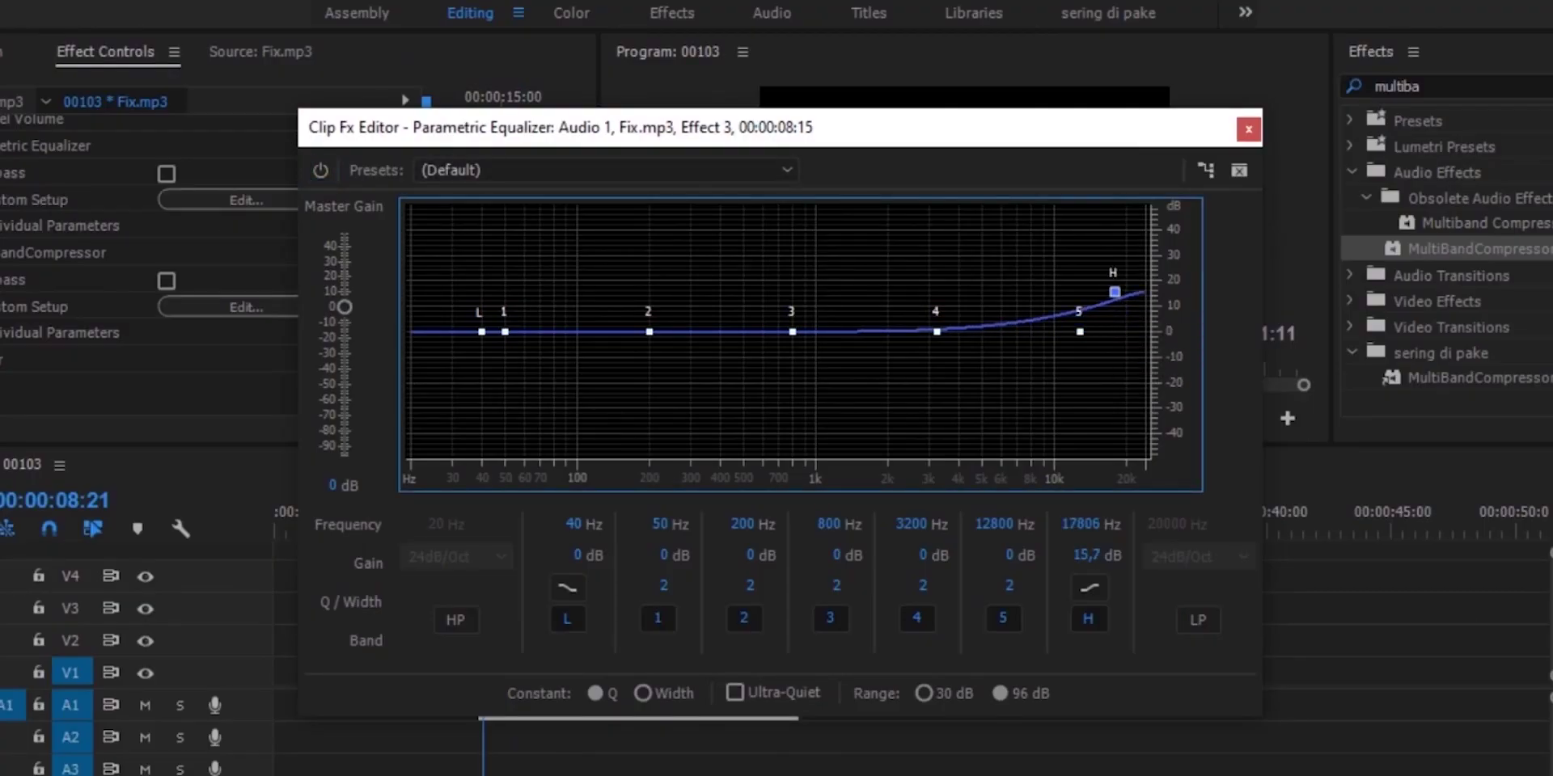
drag(481, 331, 480, 314)
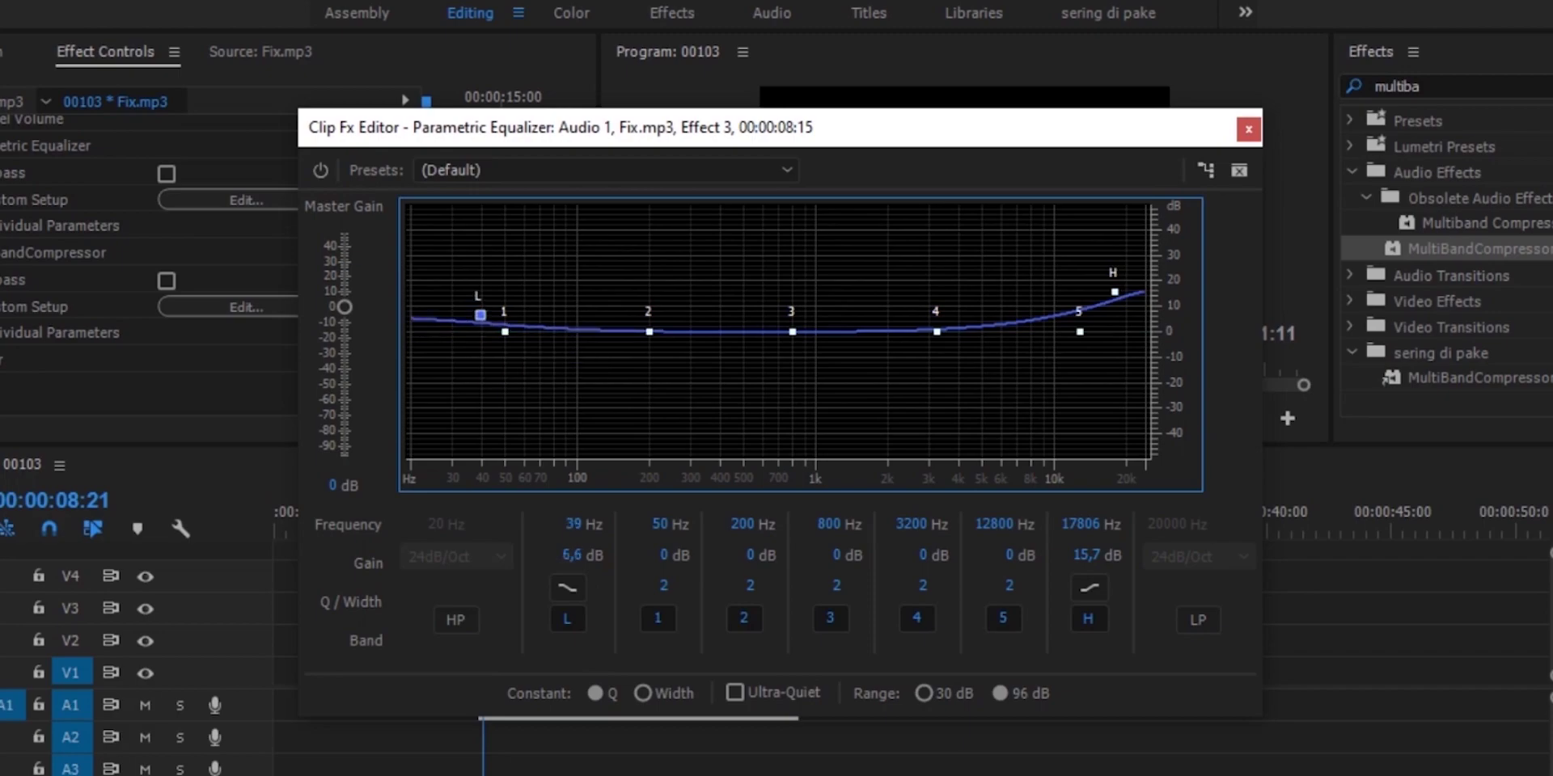
drag(1114, 292, 1112, 281)
drag(343, 308, 344, 290)
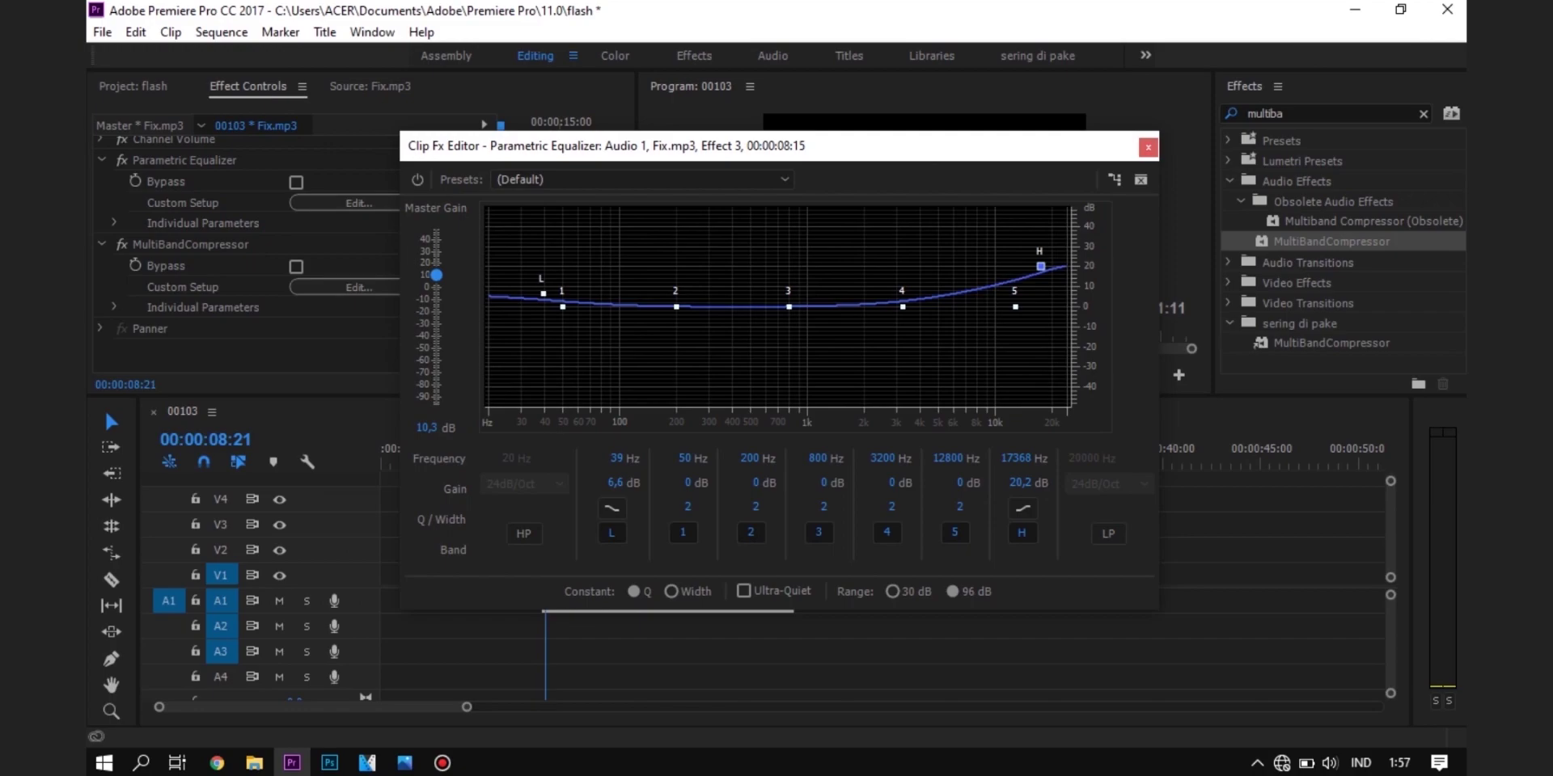
click(1147, 147)
- Play the equalized Fix.mp3 clip from its beginning and stop it at 00:00:14:06
drag(546, 464, 539, 464)
key(space)
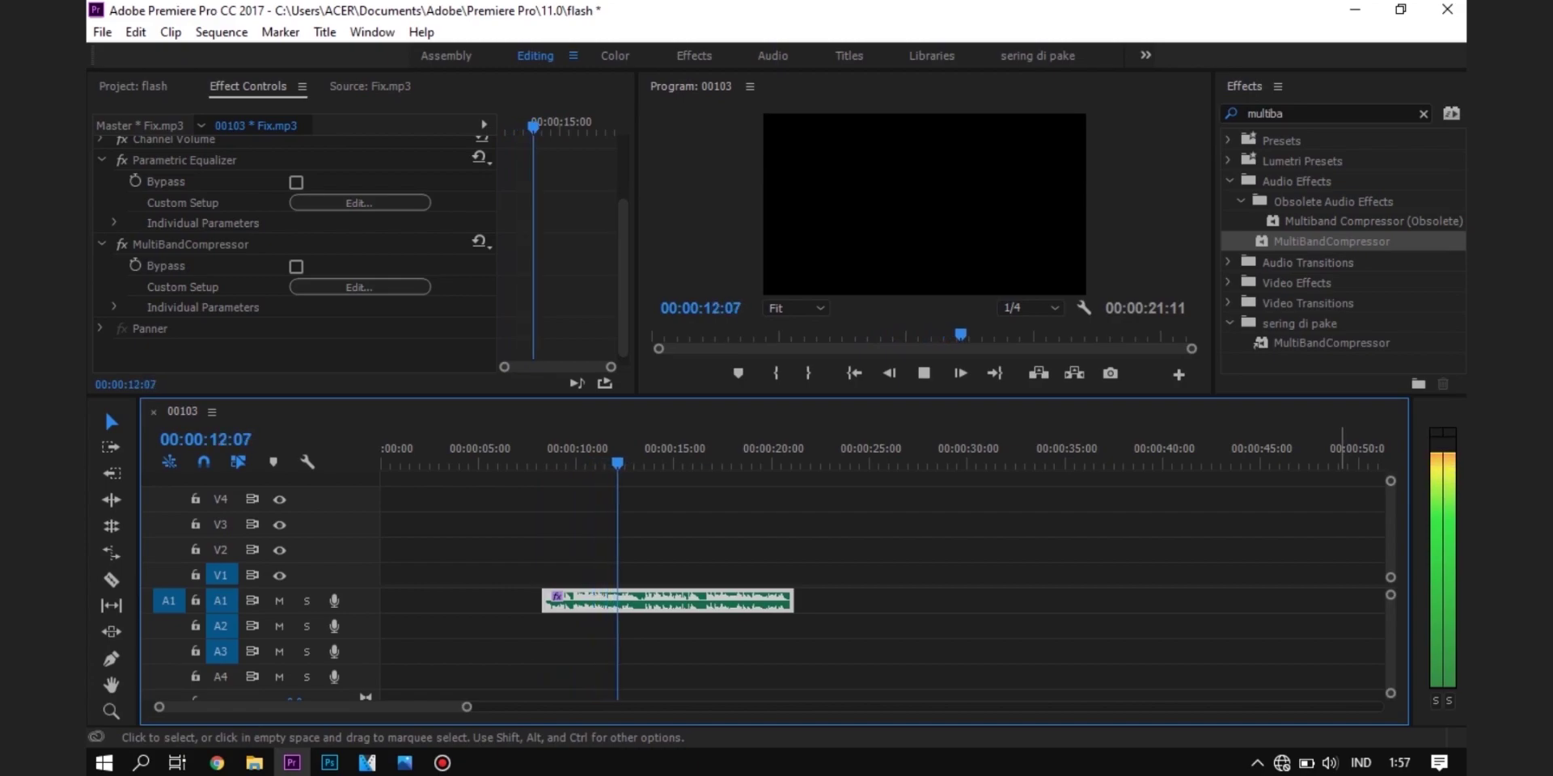
key(space)
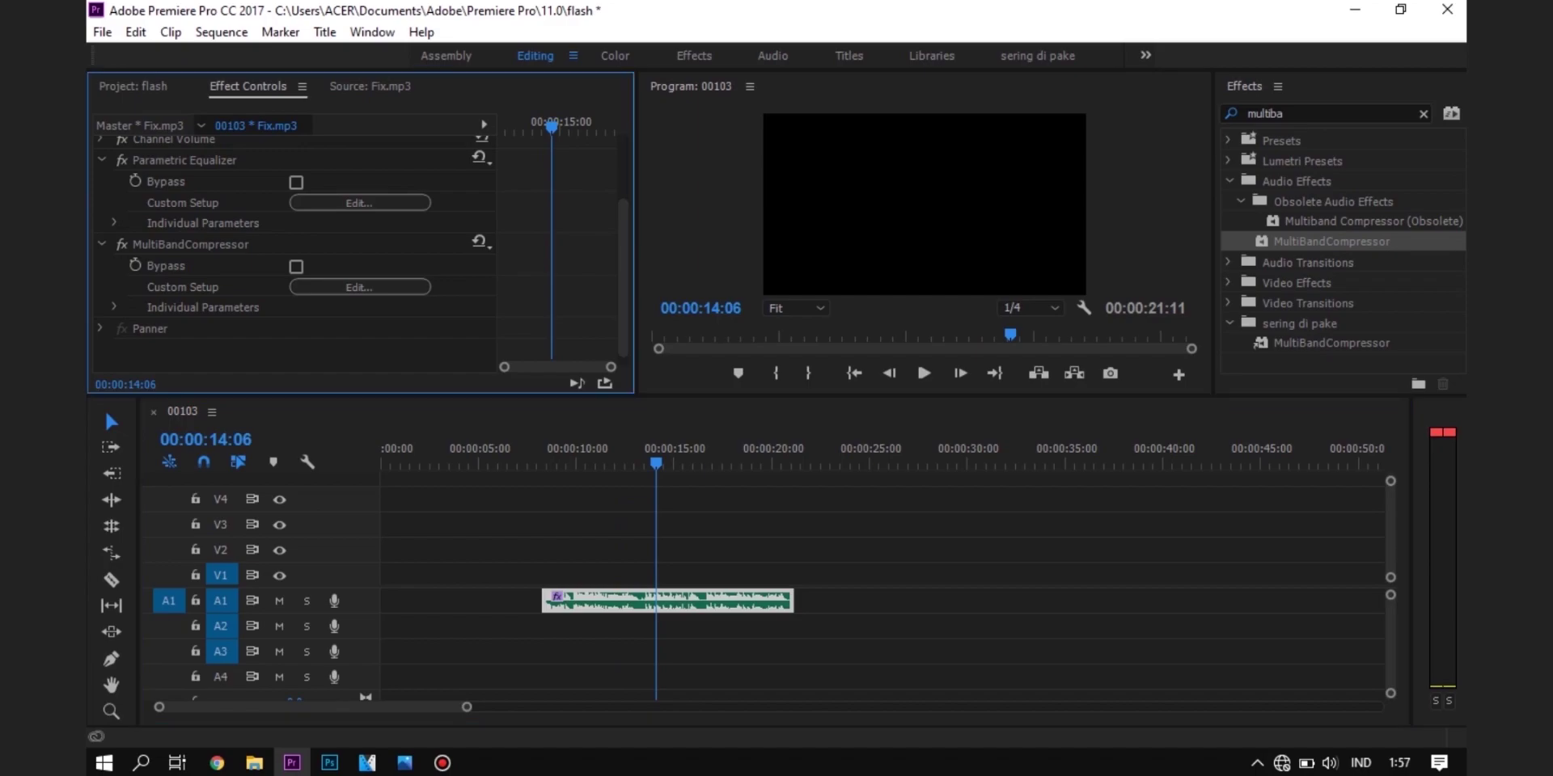
- Increase the Parametric Equalizer's master gain to 15,3 dB and close its editor
click(359, 203)
drag(436, 275, 436, 270)
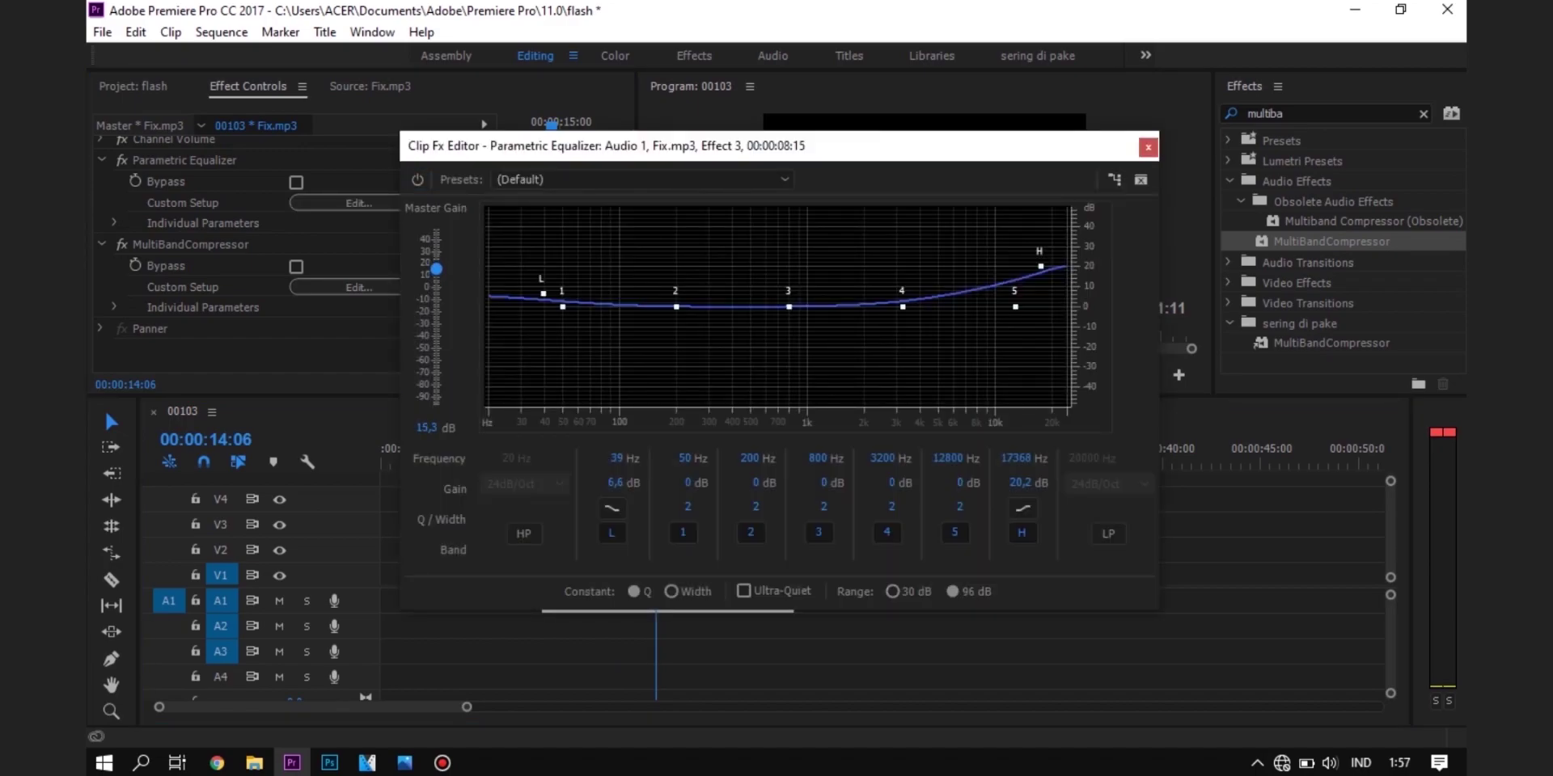
click(1147, 147)
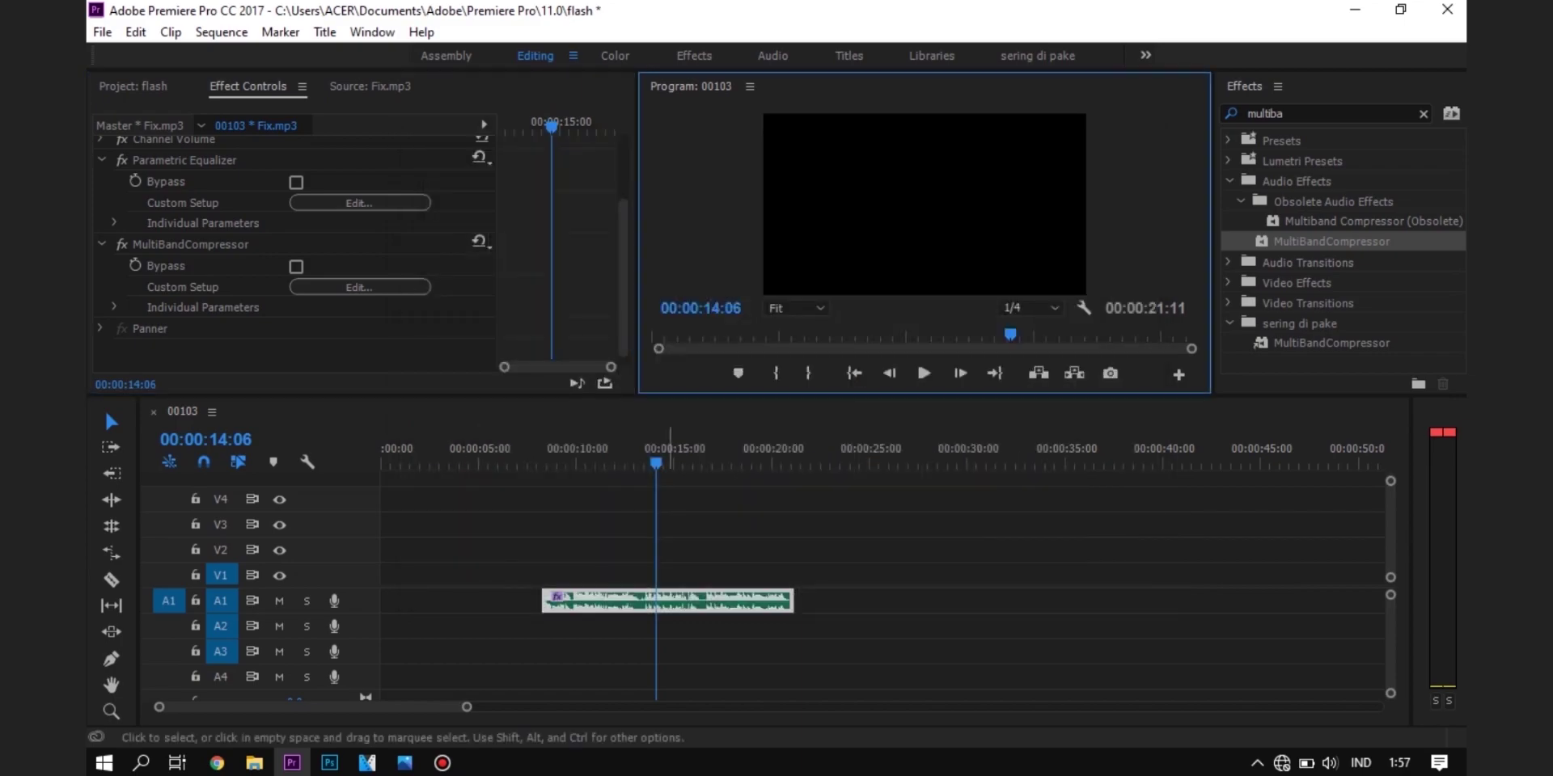
- Replay the Fix.mp3 clip from near its beginning with the louder master gain and stop at 00:00:17:15
click(551, 458)
key(space)
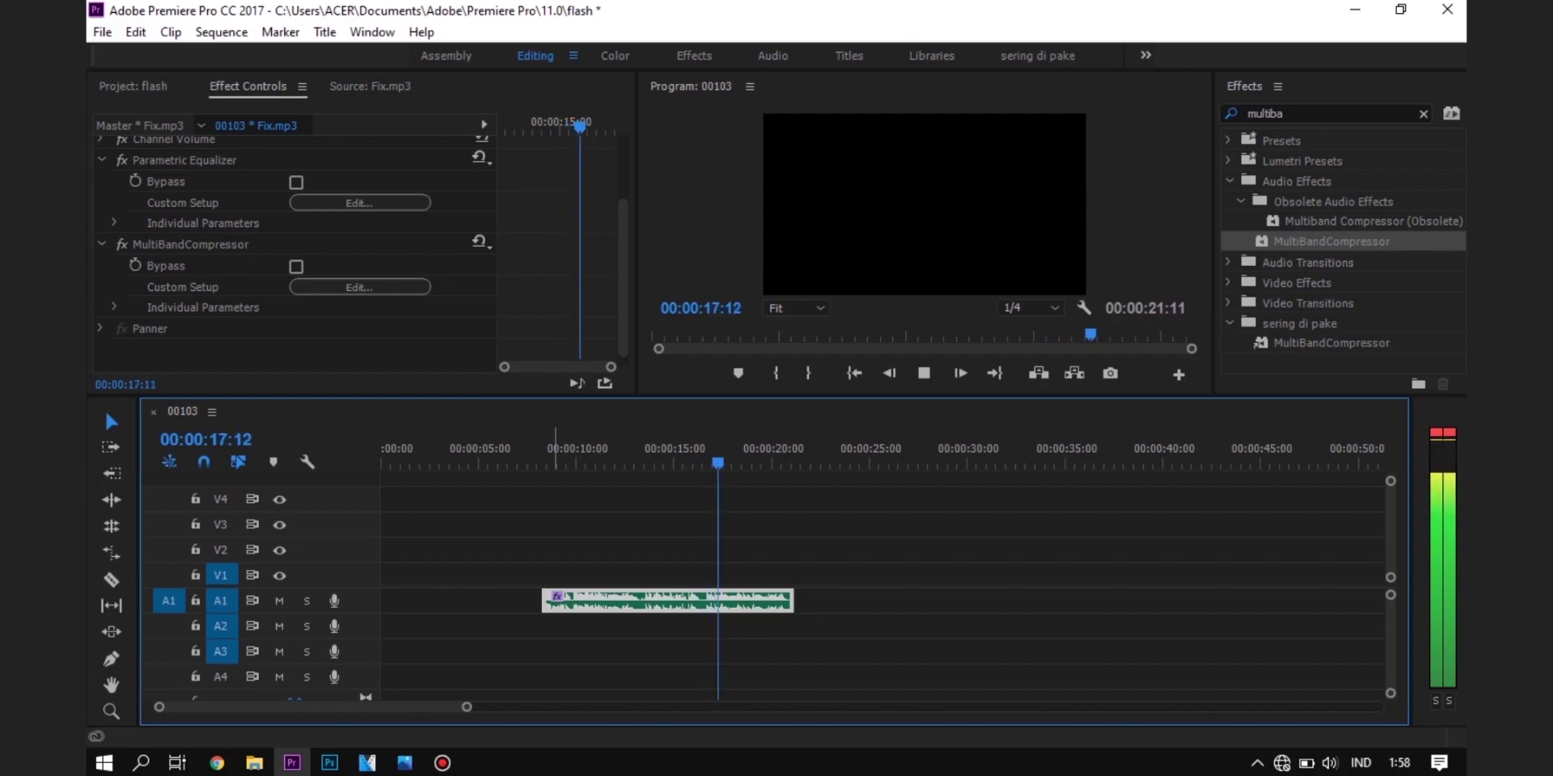
key(space)
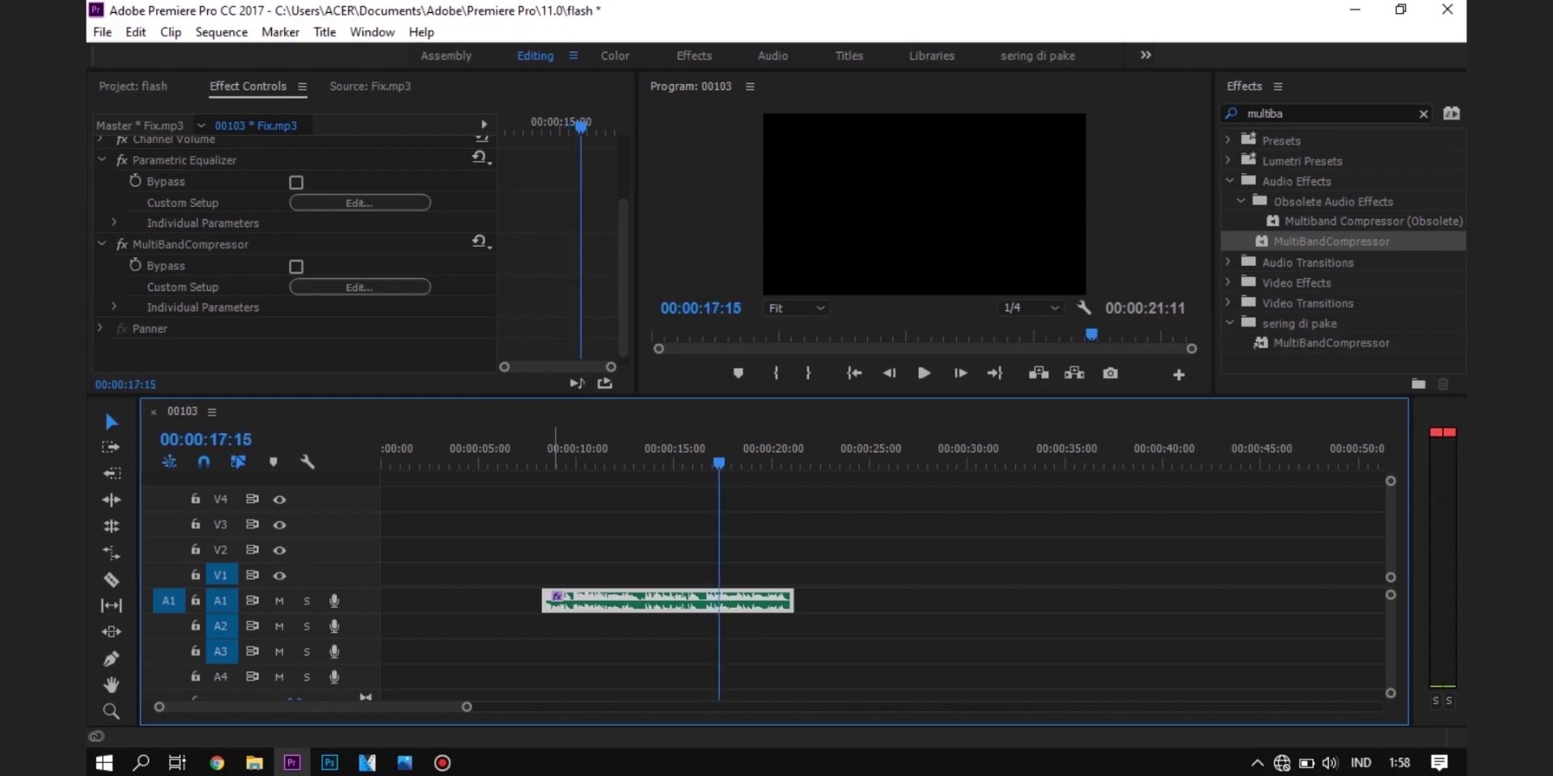